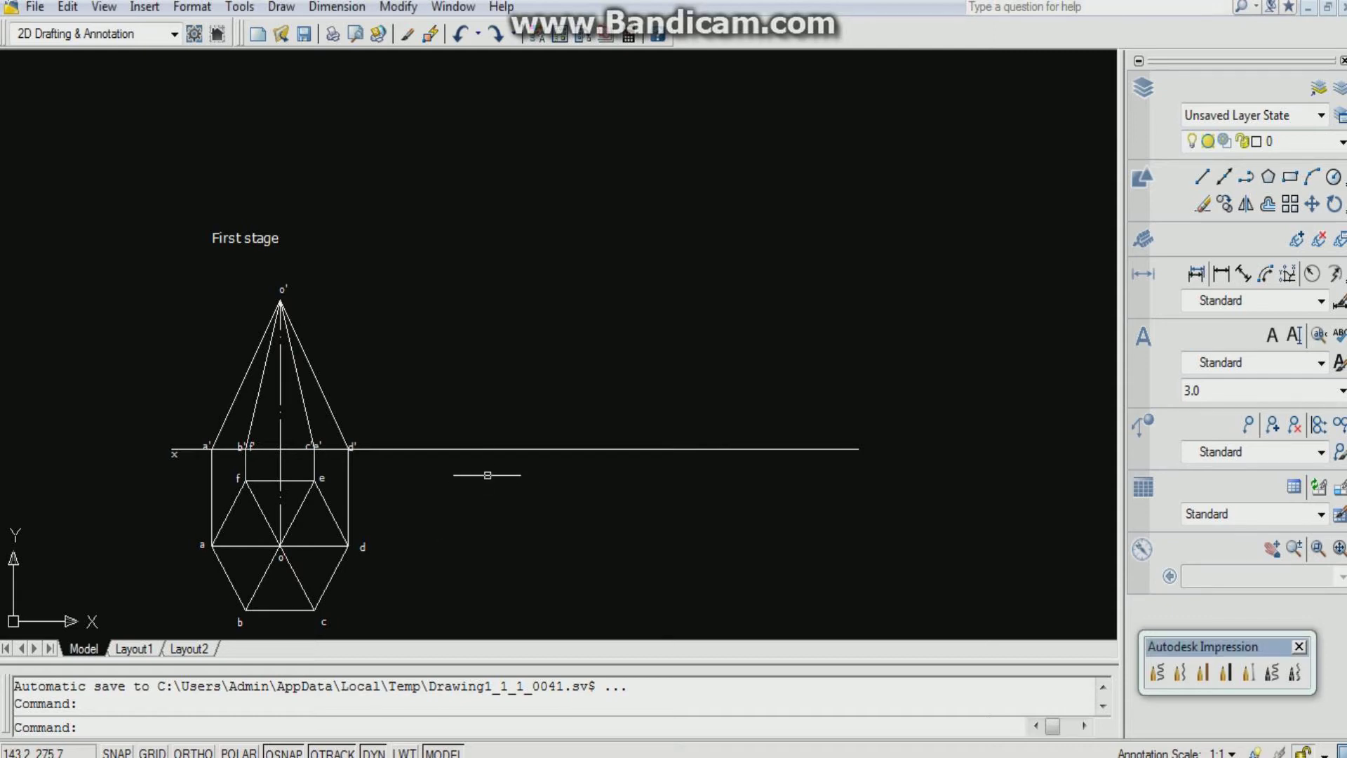
# Copy the labelled front view horizontally onto the XY line to its right, using d' as base point
pyautogui.press('Escape')
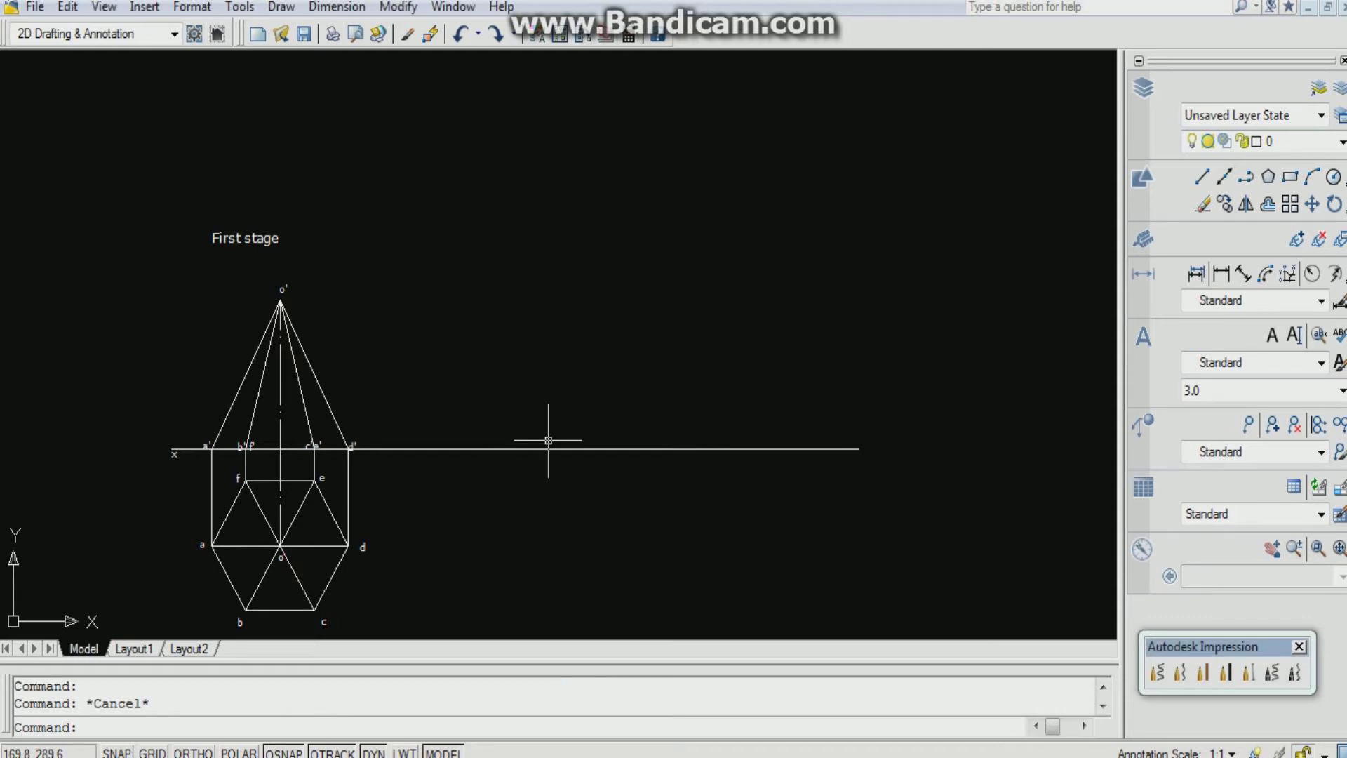
pyautogui.write('co')
pyautogui.press('Return')
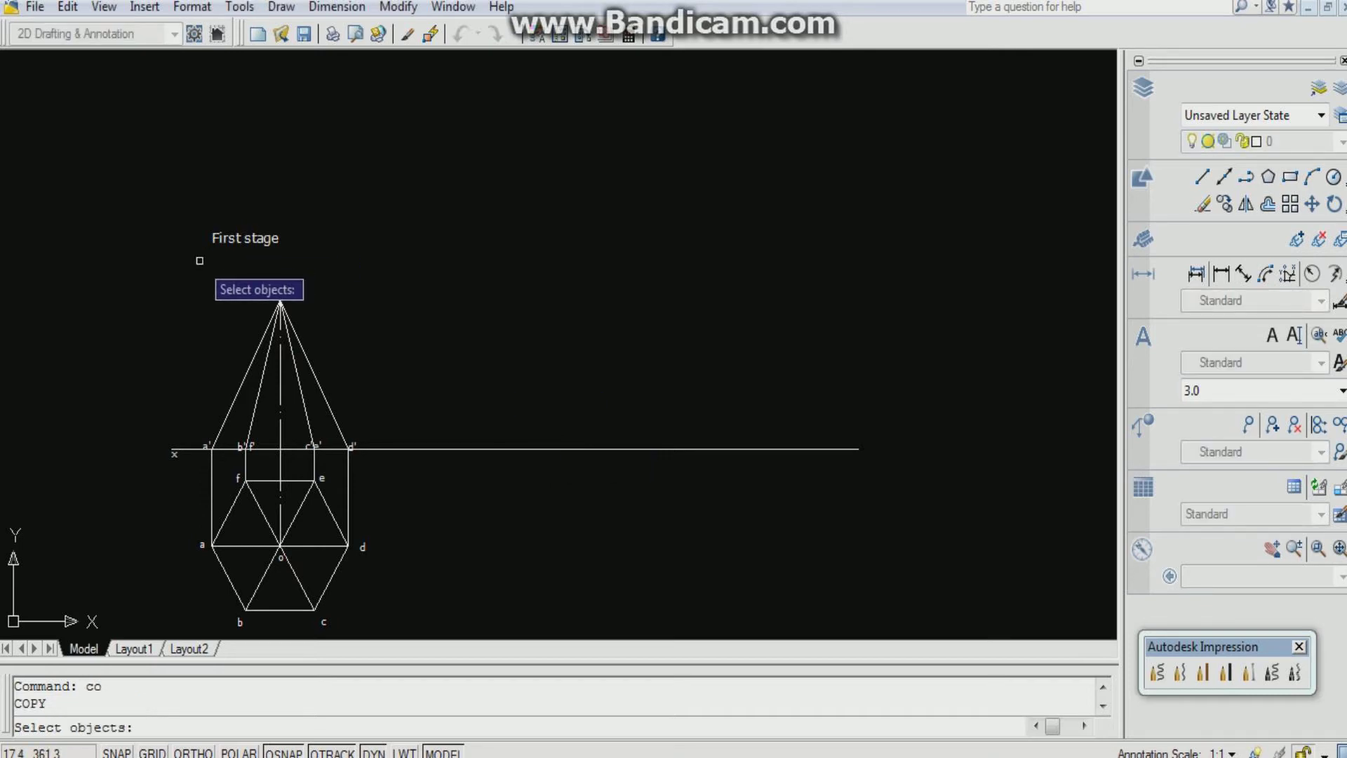
pyautogui.click(208, 289)
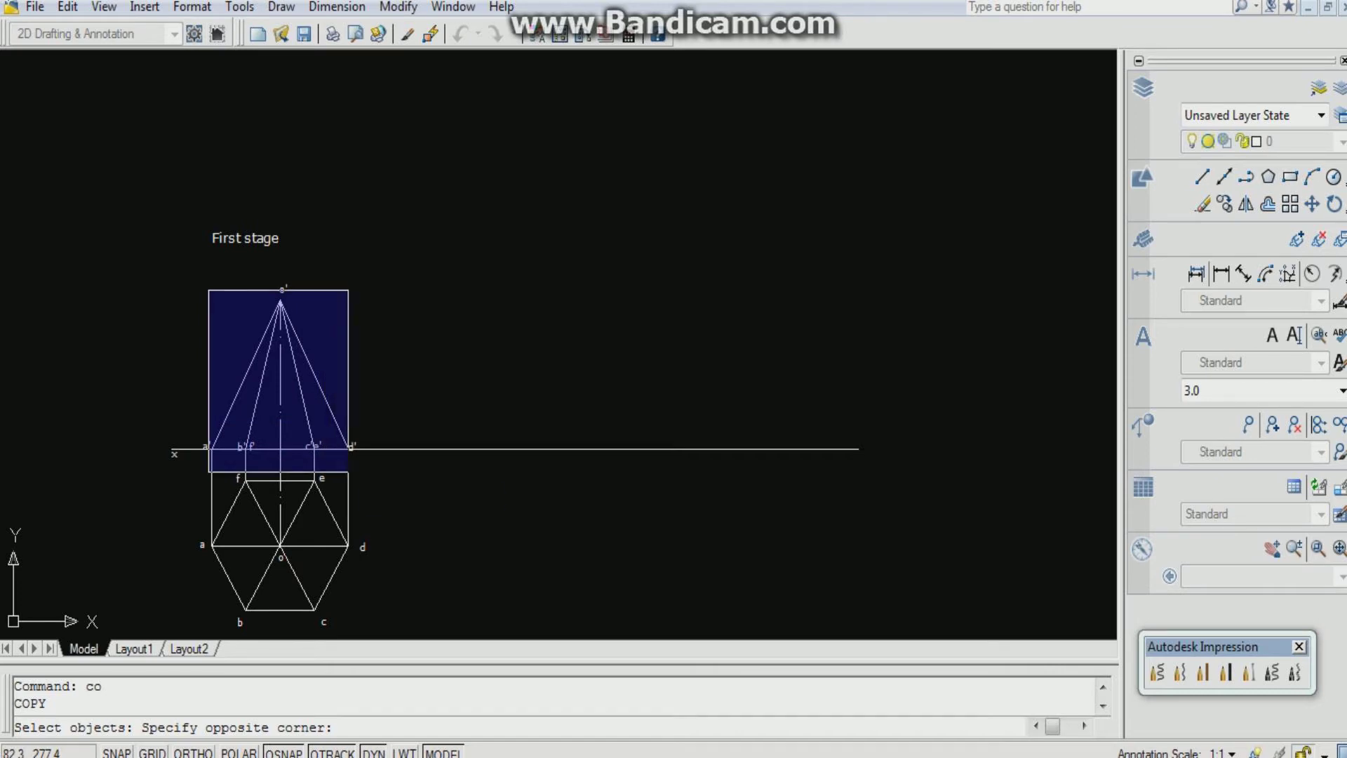
pyautogui.click(347, 471)
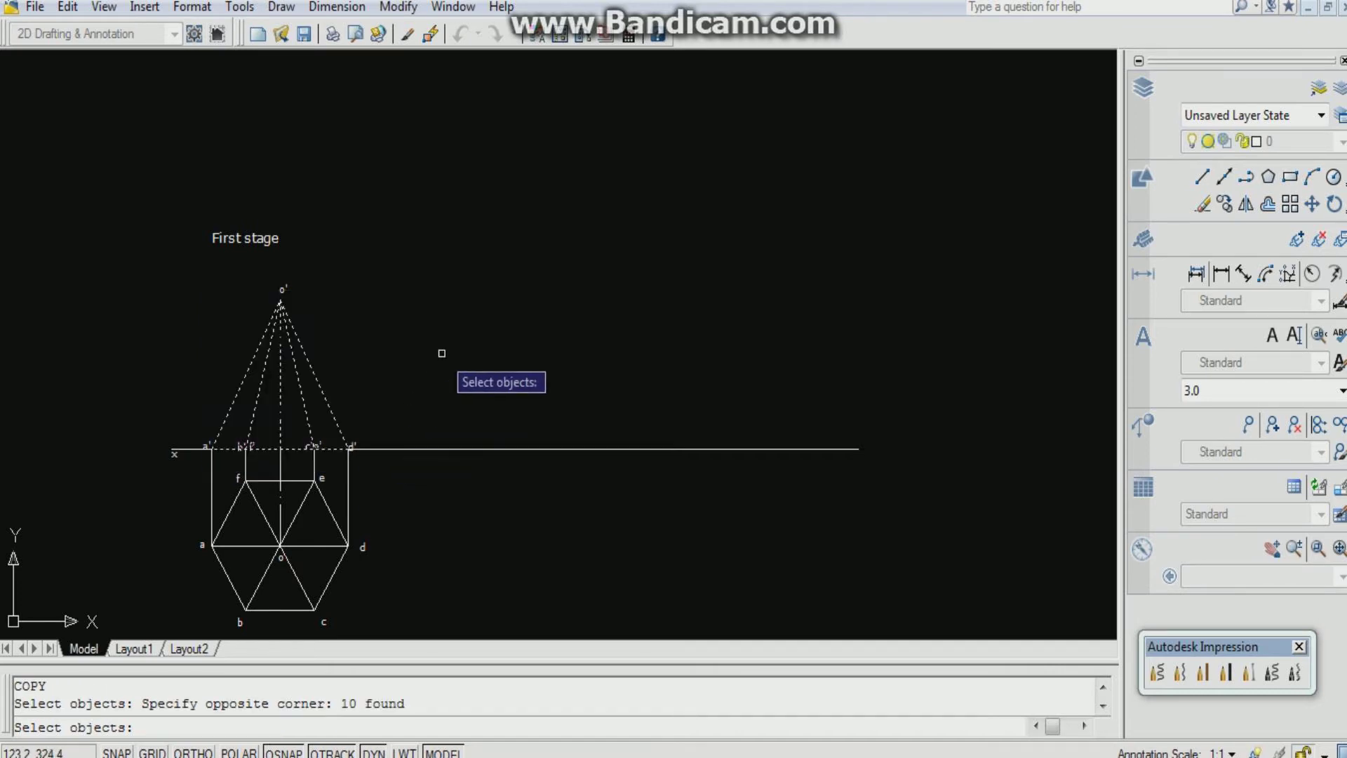
pyautogui.press('Return')
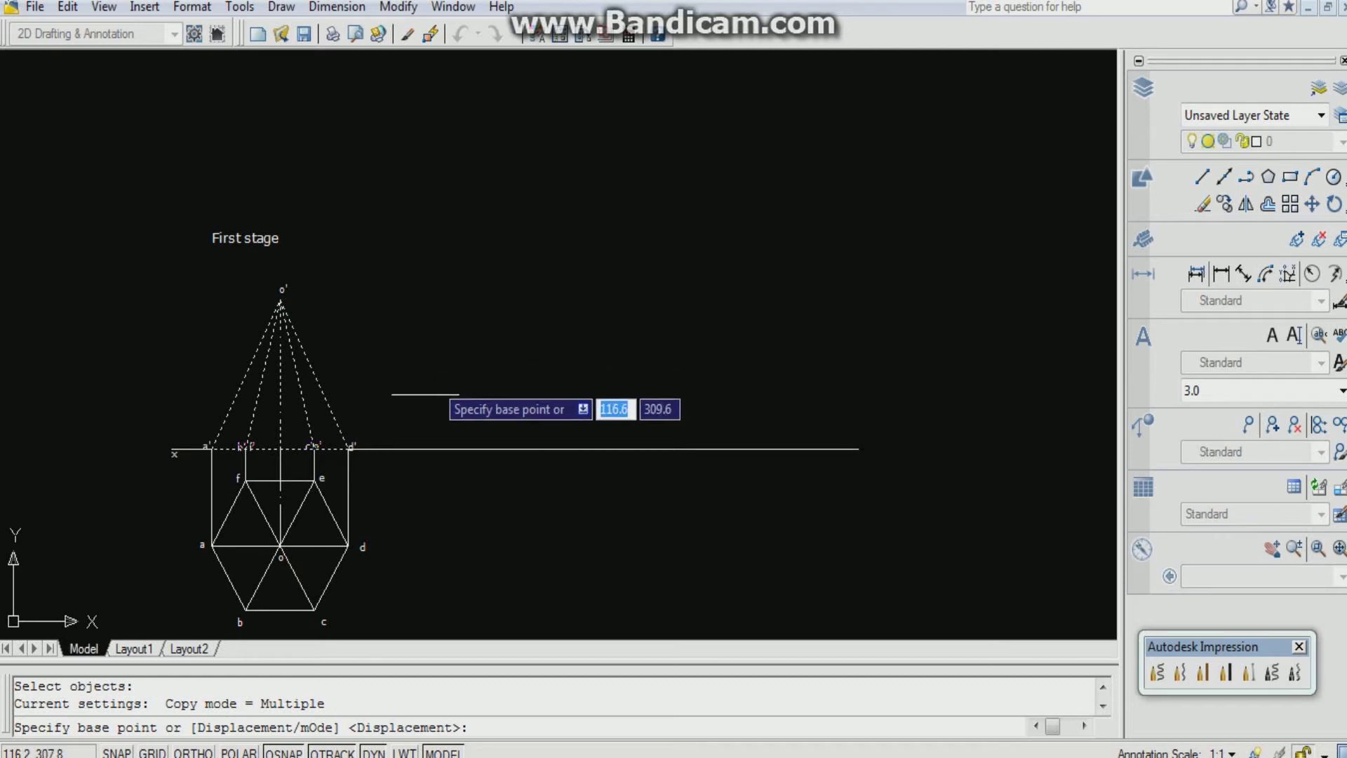
pyautogui.click(348, 449)
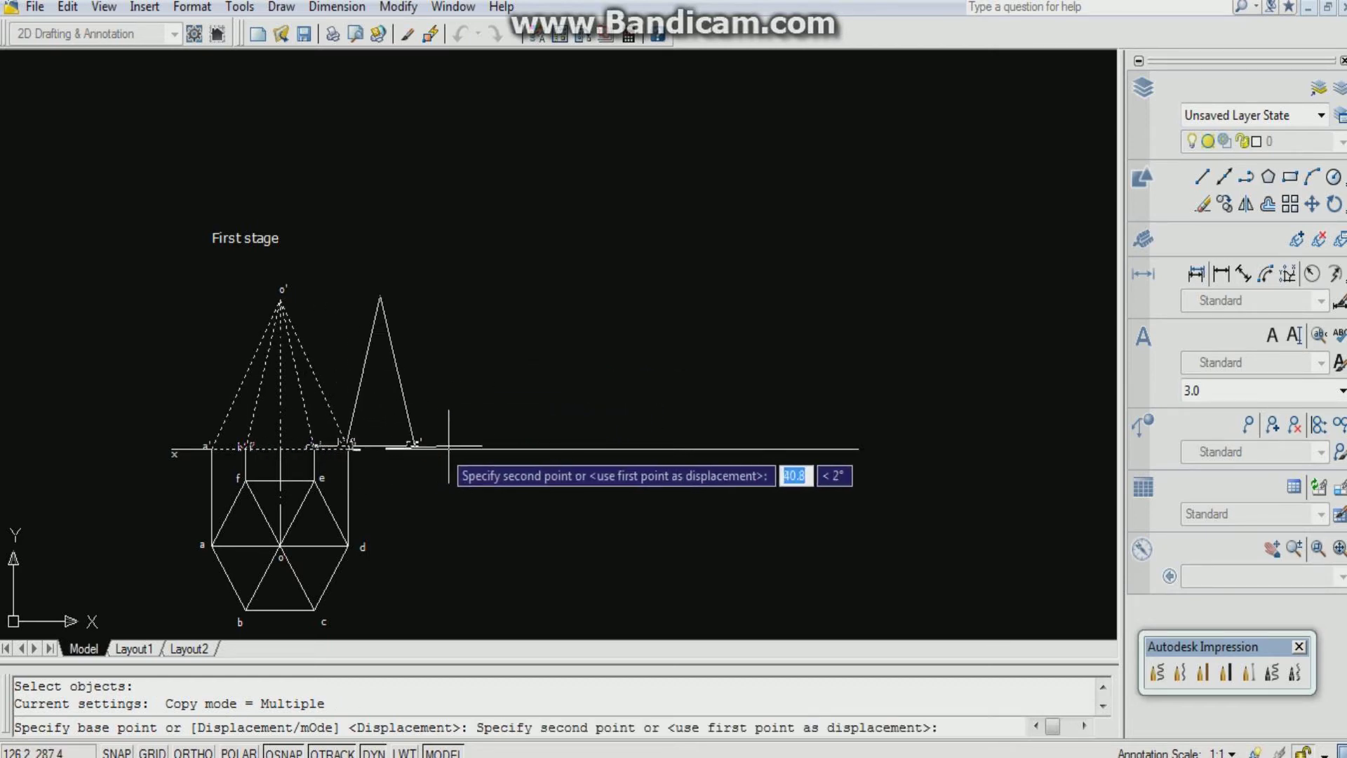
pyautogui.press('F8')
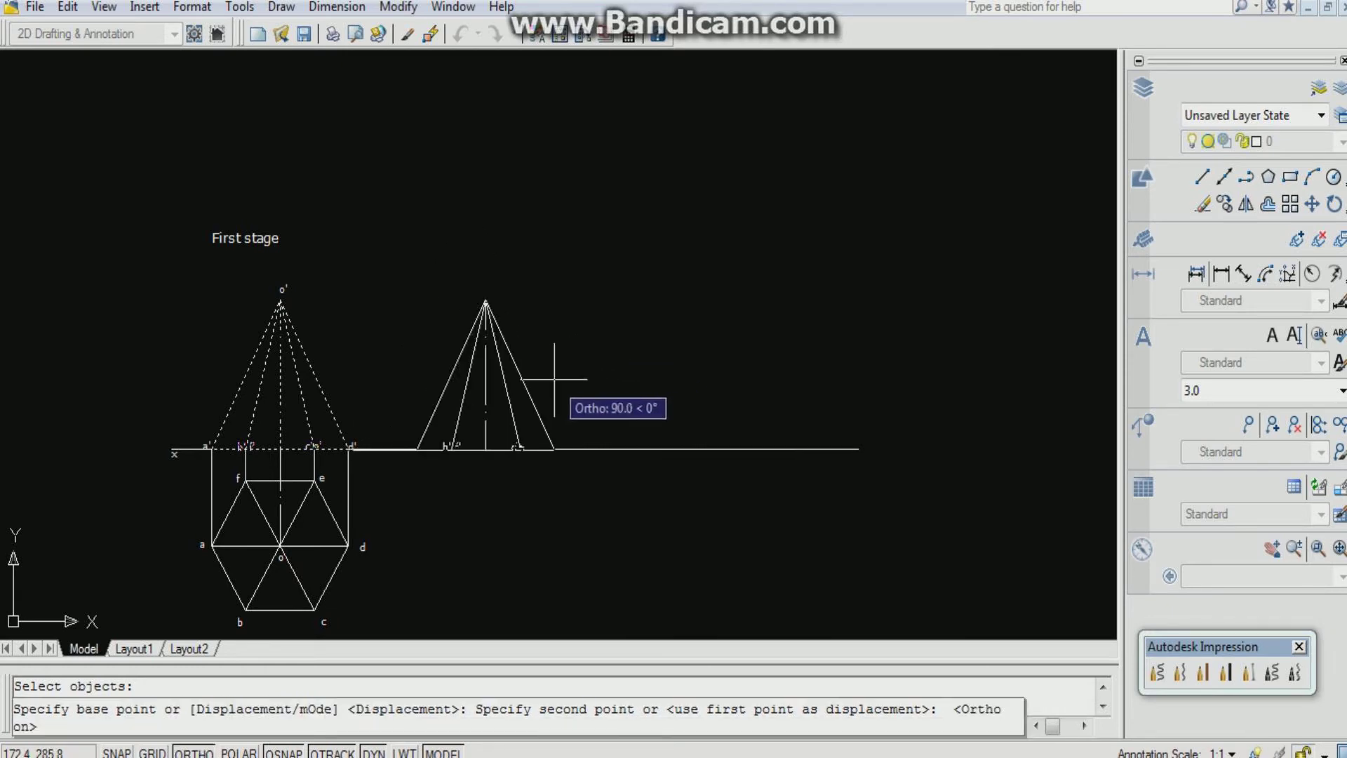
pyautogui.click(540, 384)
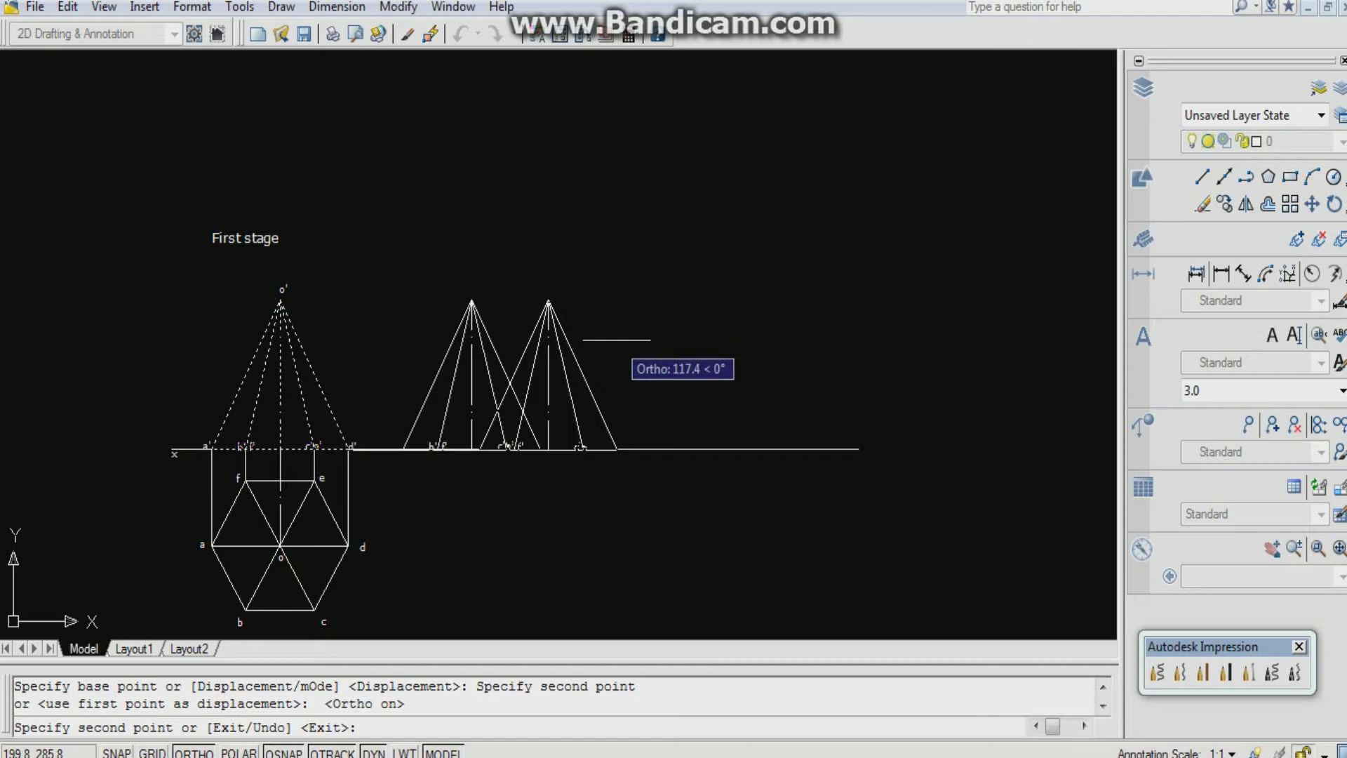
pyautogui.press('Return')
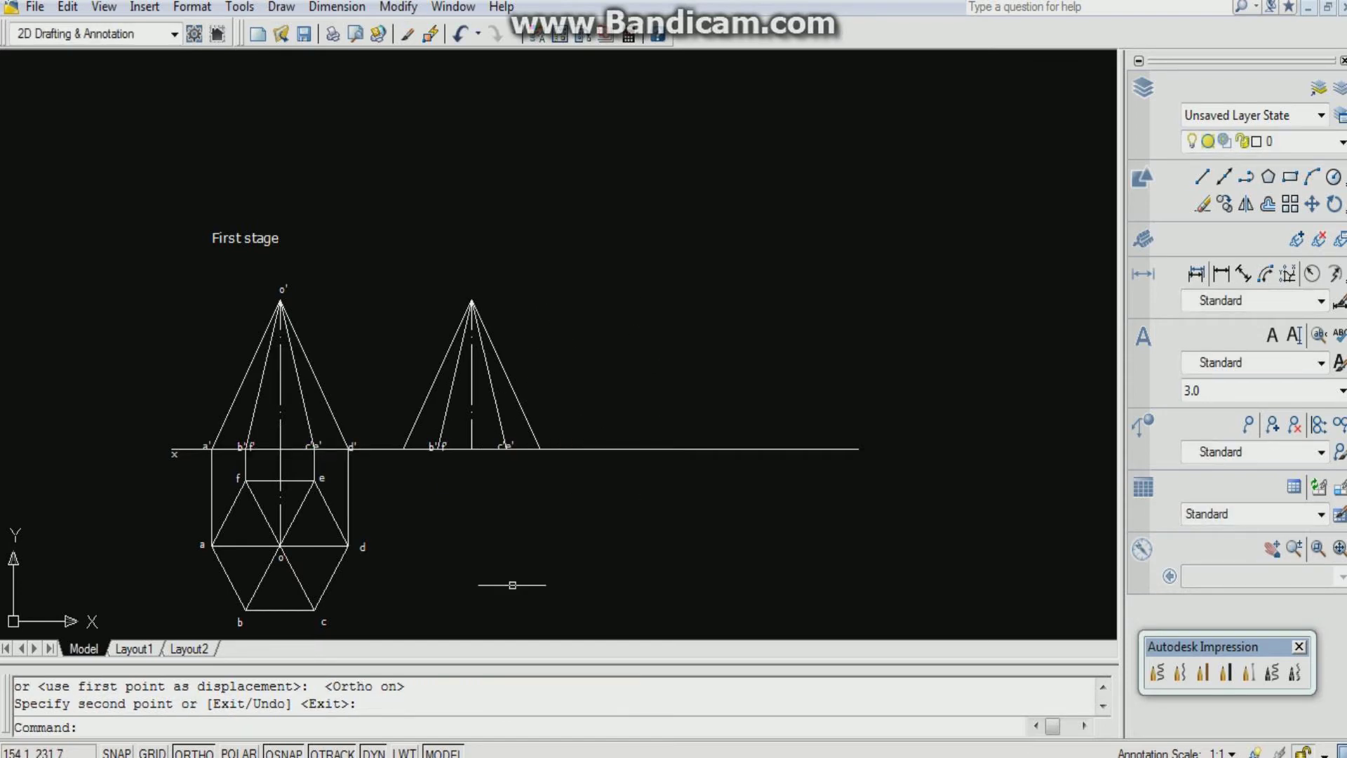
pyautogui.scroll(3, 399, 529)
# Erase the b'f' and c'e' labels and one leftover label from the copied front view
pyautogui.scroll(-4, 444, 488)
pyautogui.scroll(3, 451, 472)
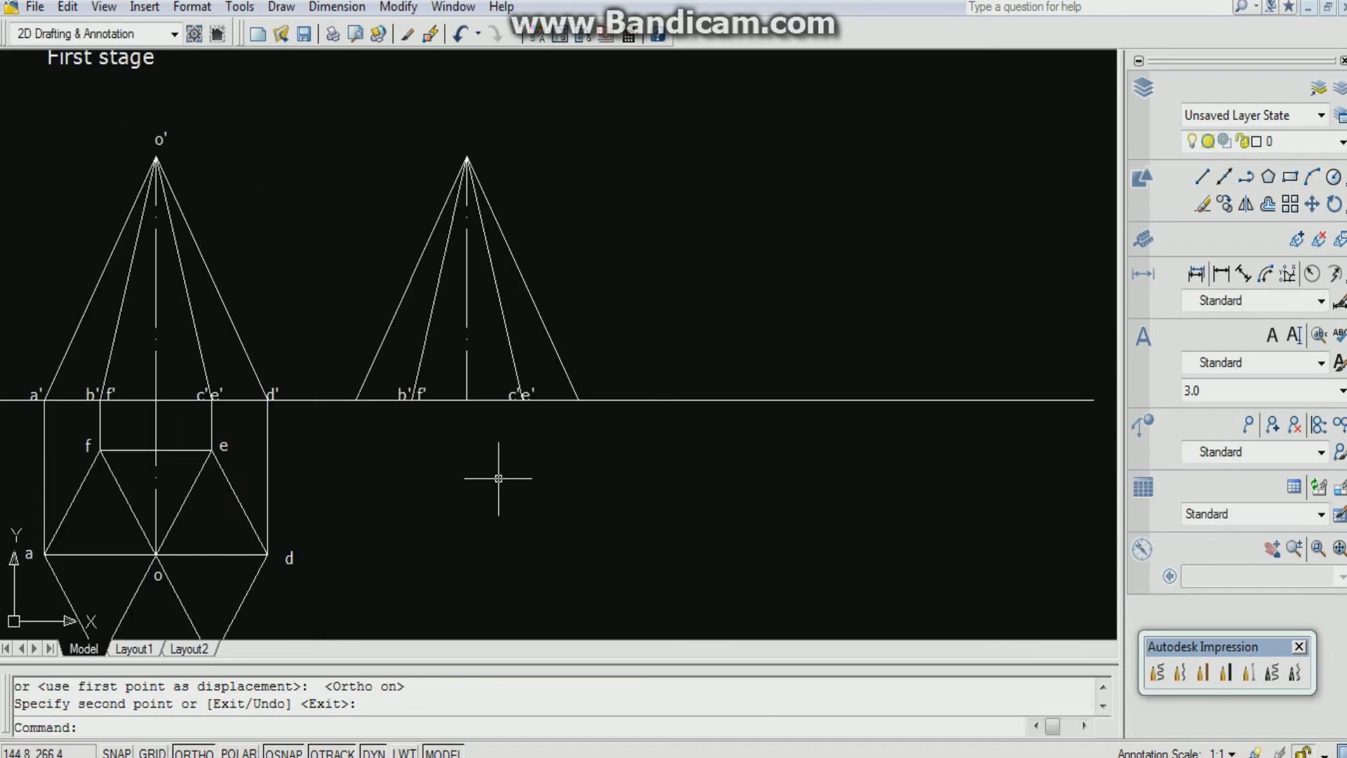
pyautogui.click(426, 393)
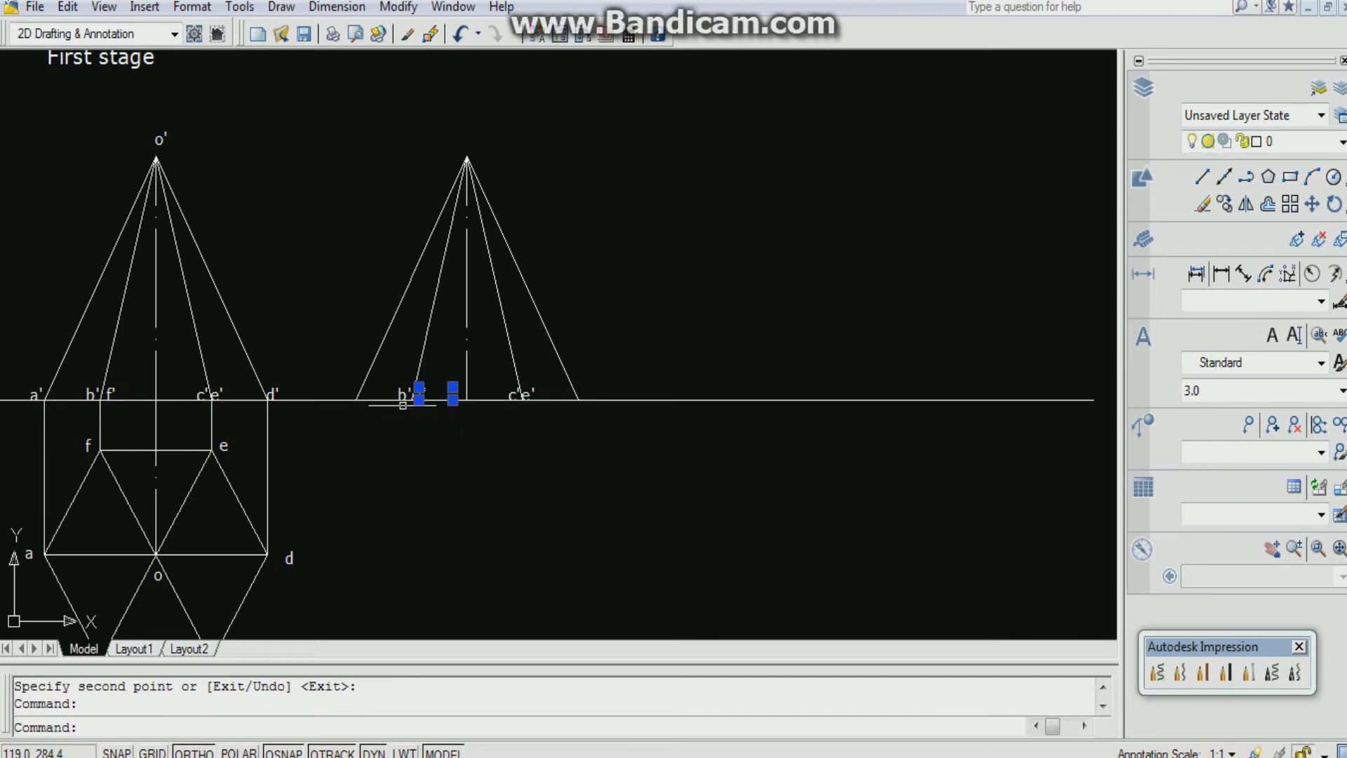
pyautogui.click(526, 393)
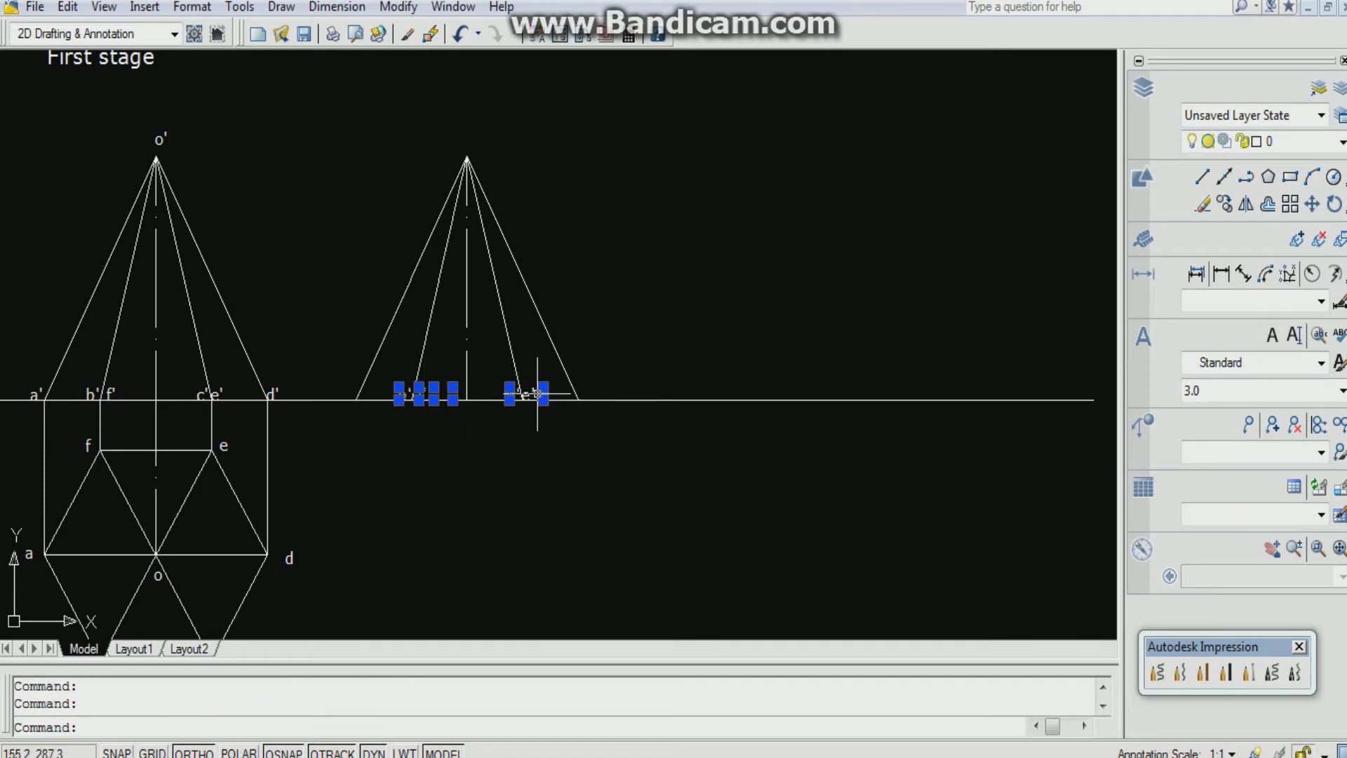
pyautogui.press('Delete')
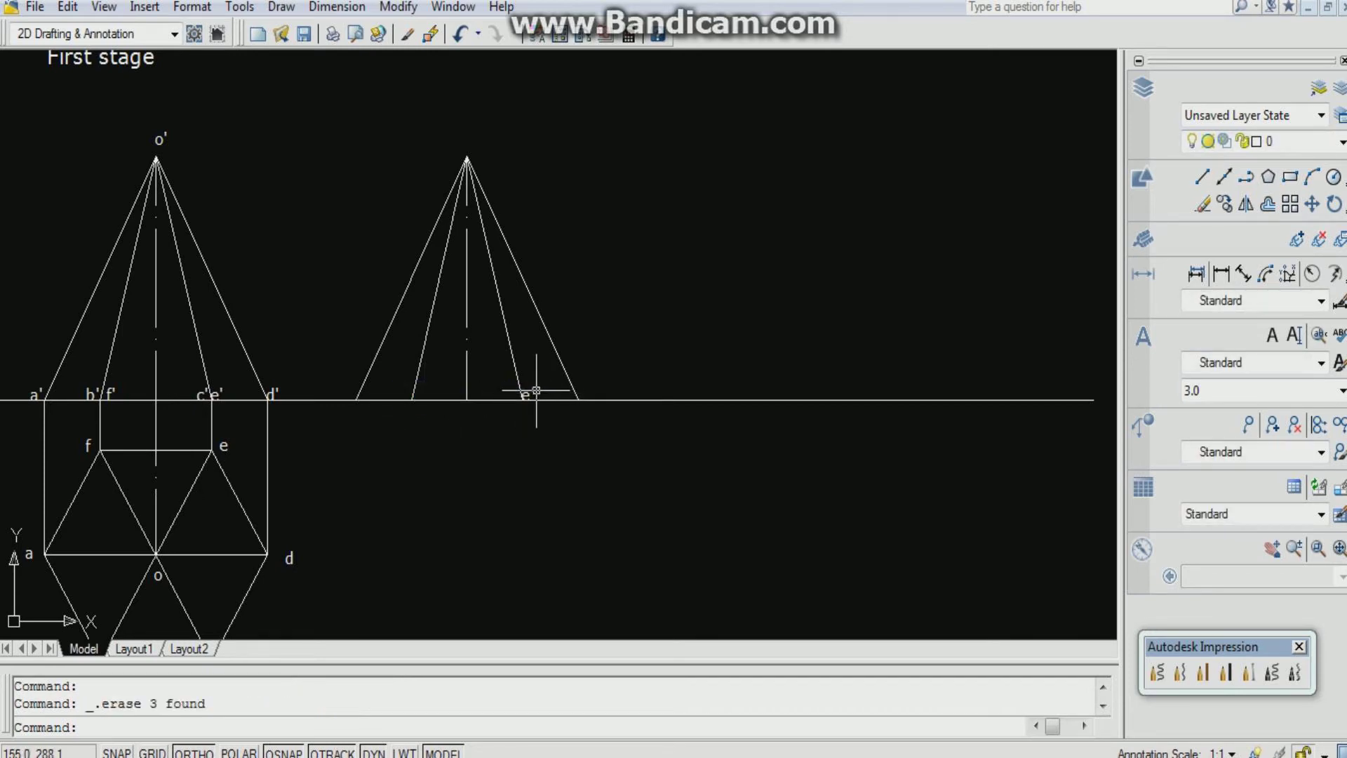
pyautogui.click(532, 391)
pyautogui.press('Delete')
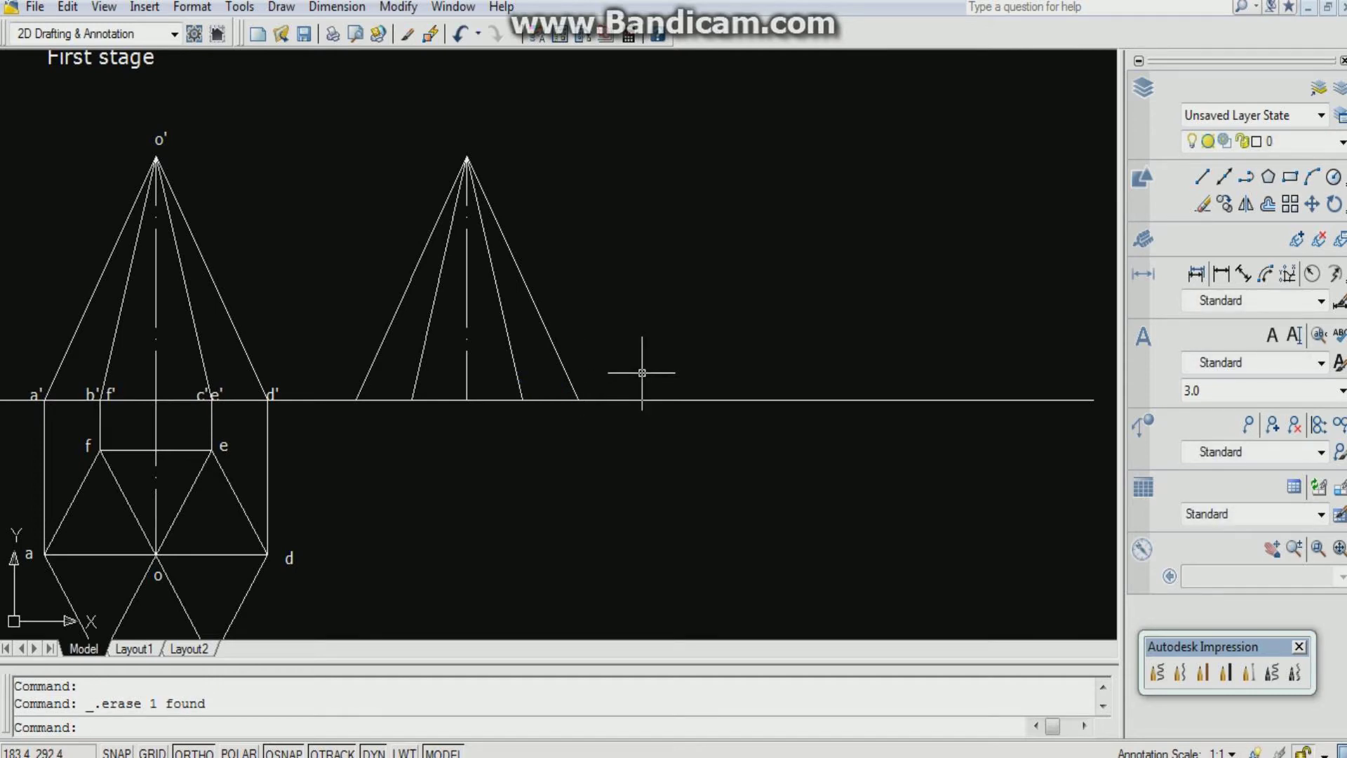
# Start rotating the copied front view about its right base corner
pyautogui.write('ro')
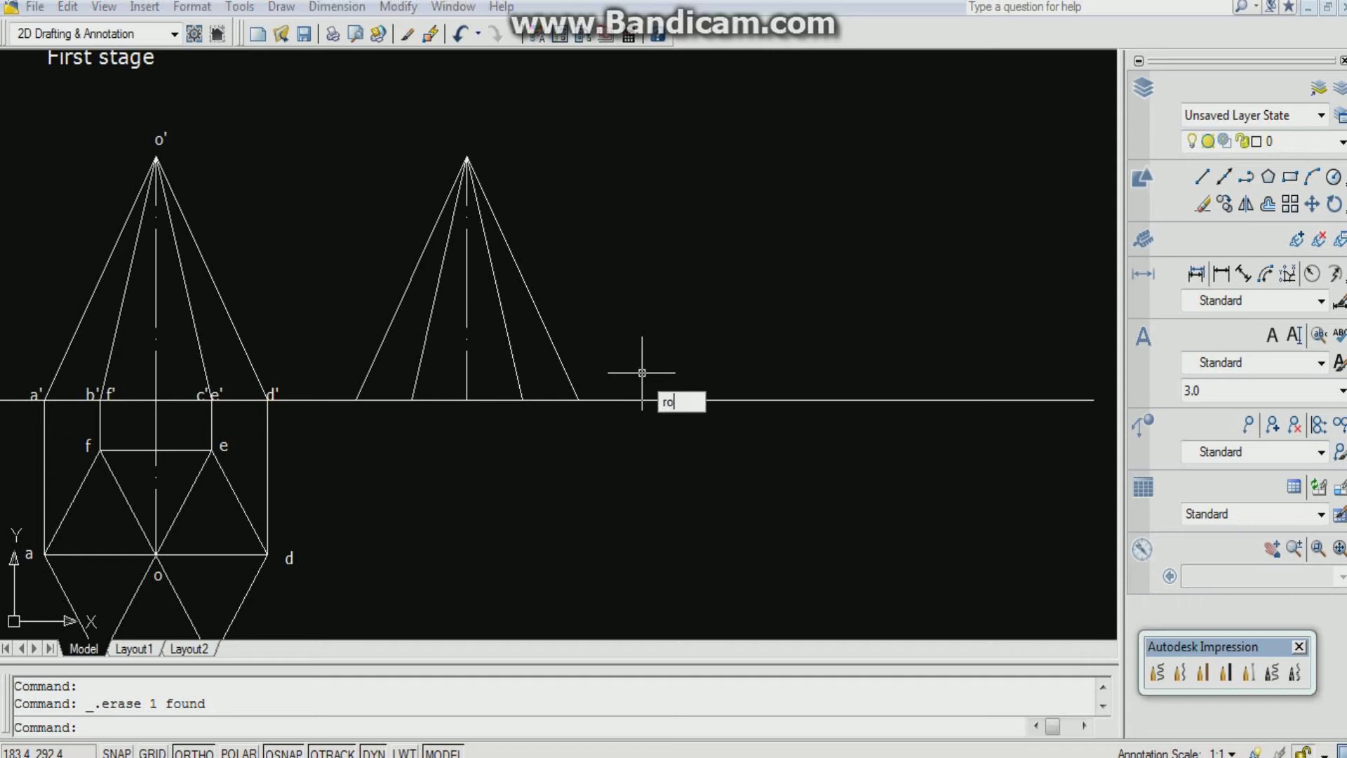
pyautogui.press('Return')
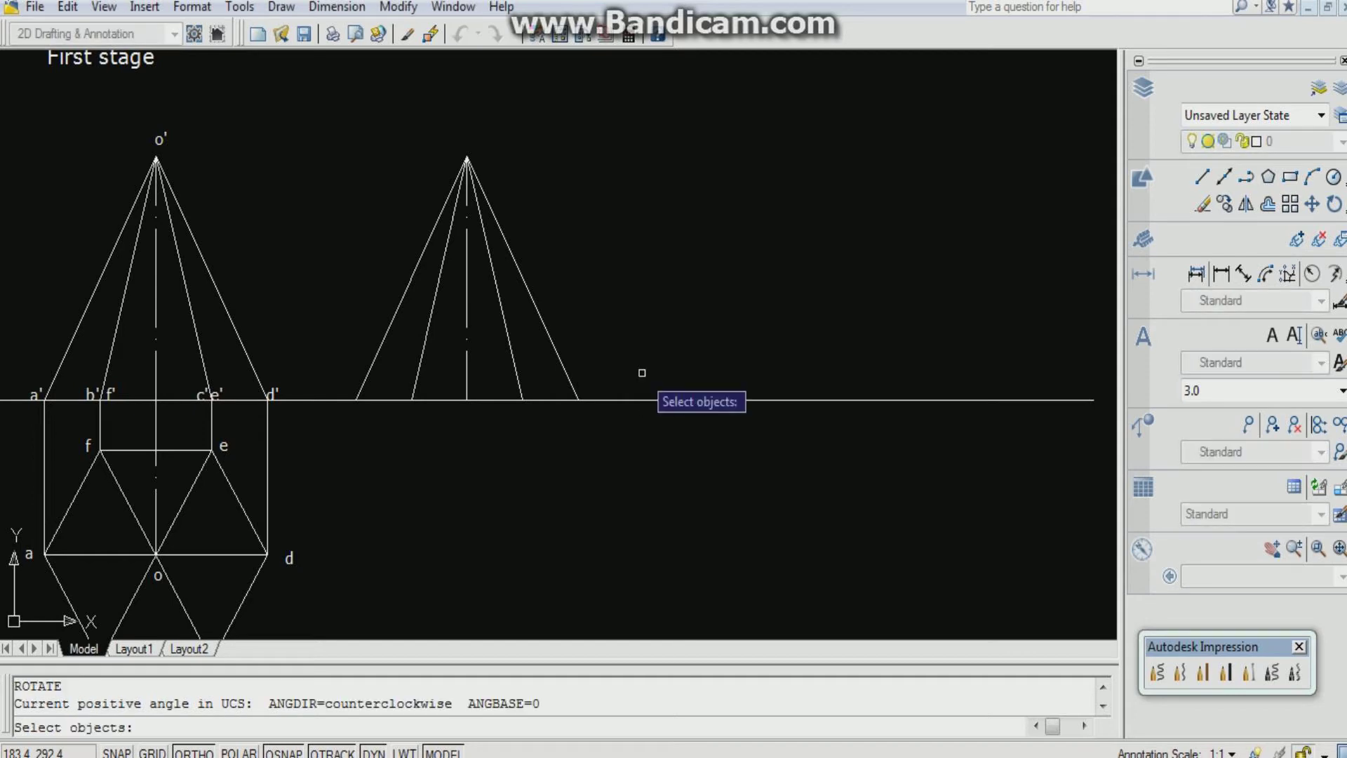
pyautogui.click(353, 133)
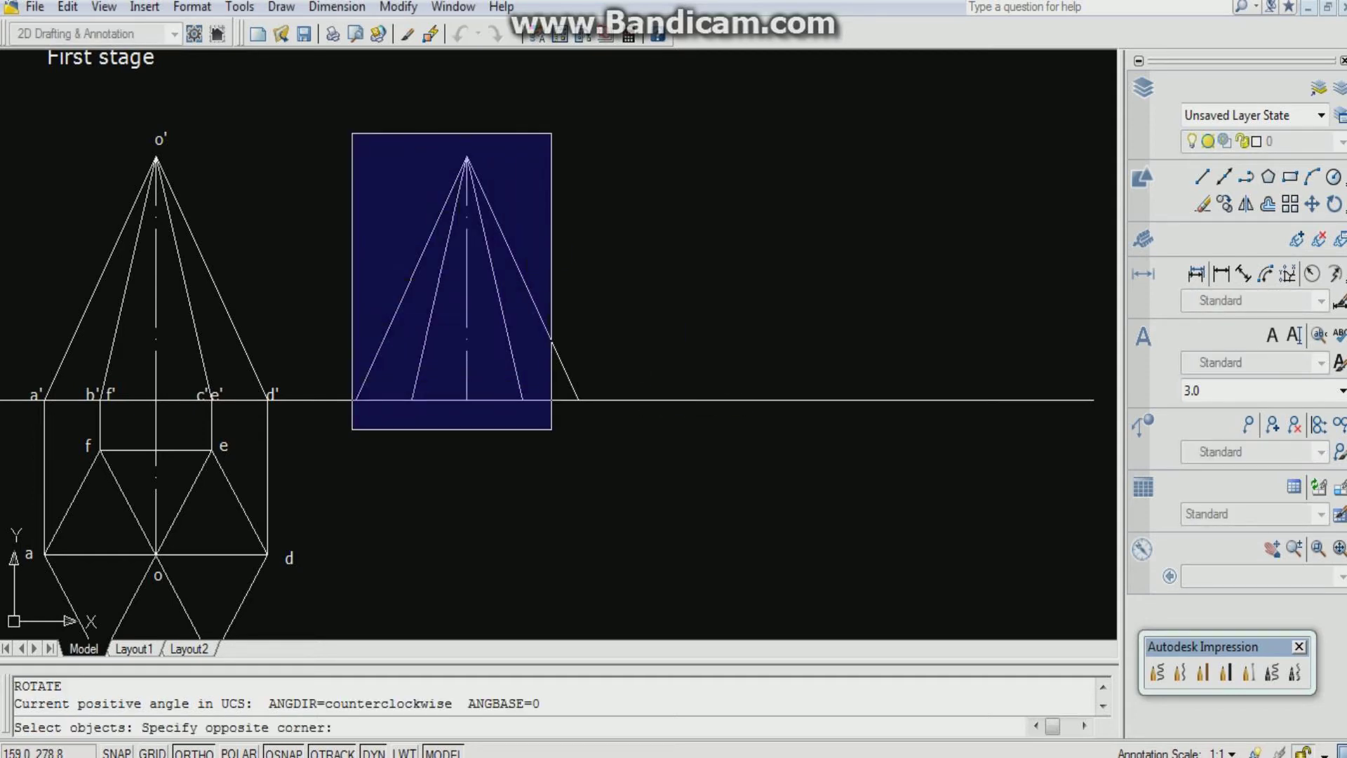
pyautogui.click(574, 446)
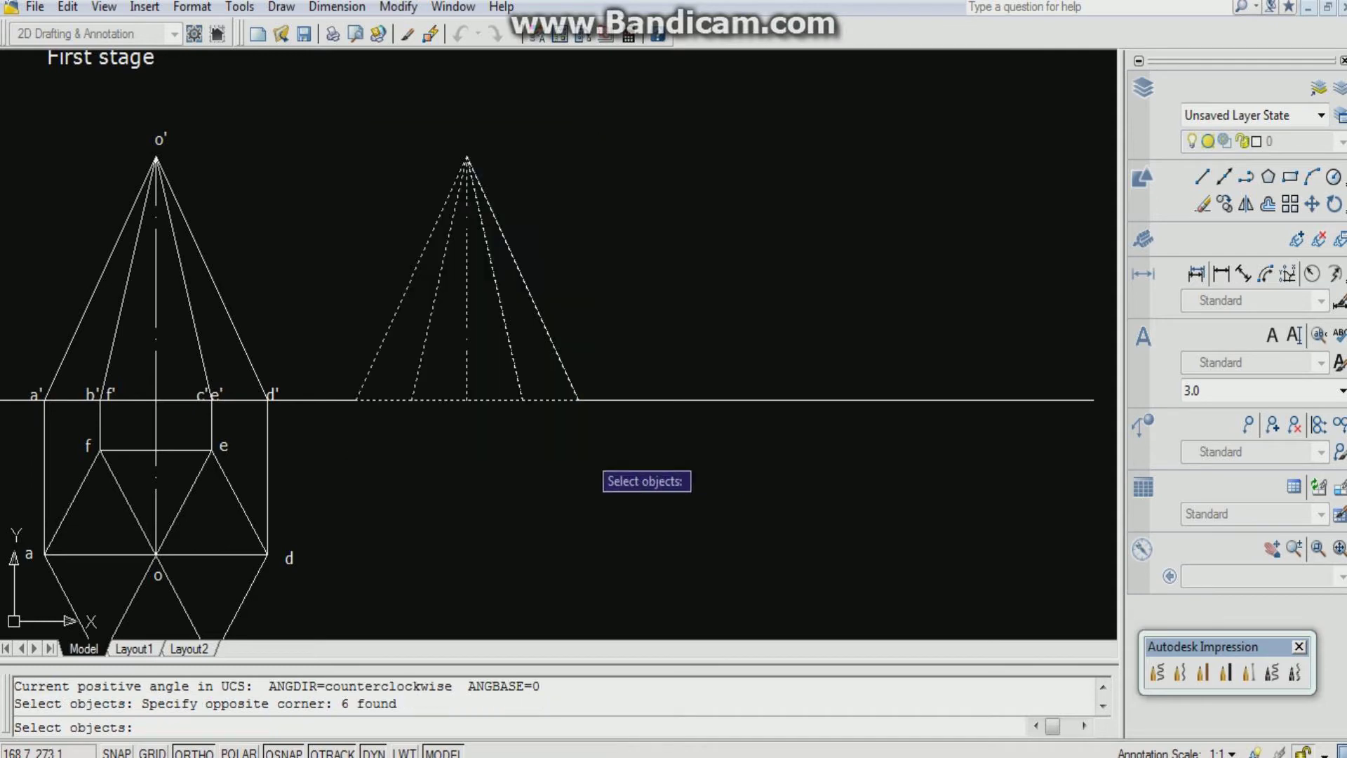
pyautogui.press('Return')
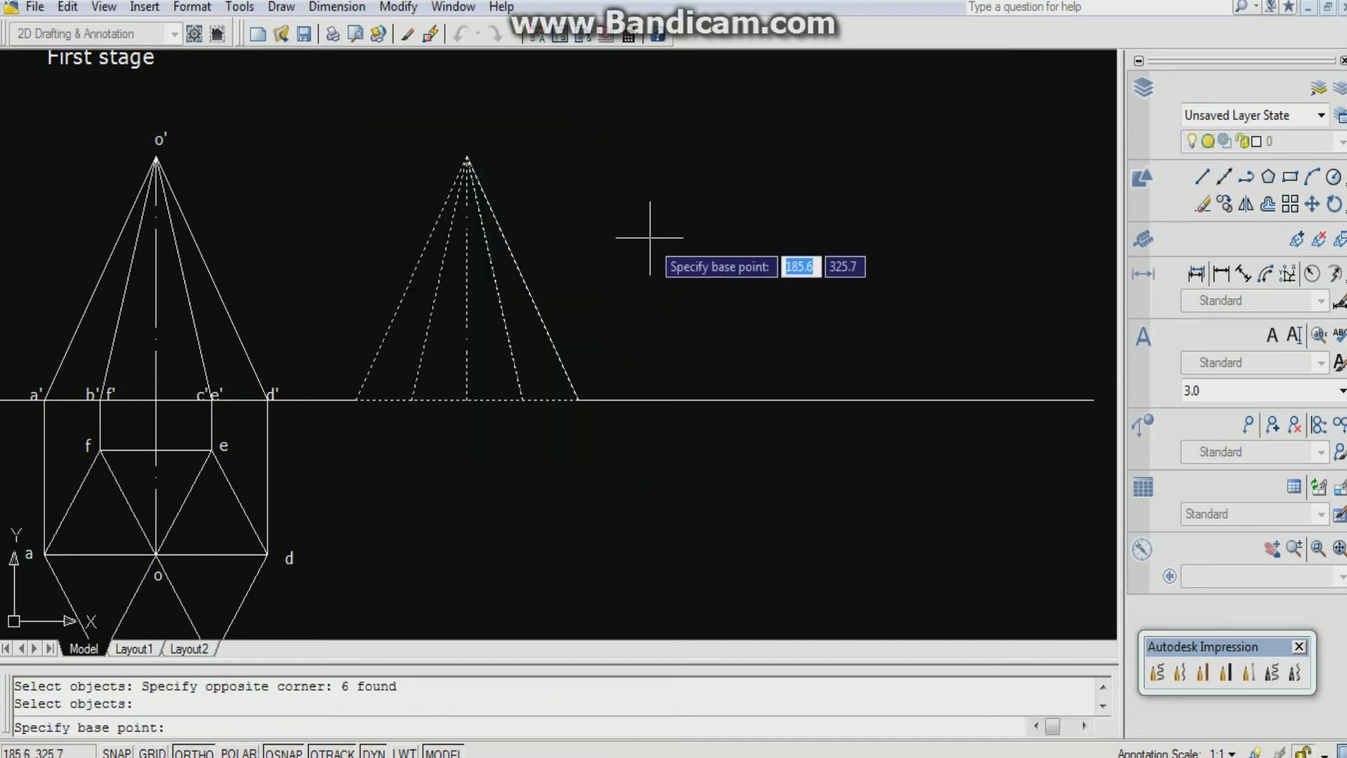
pyautogui.click(578, 399)
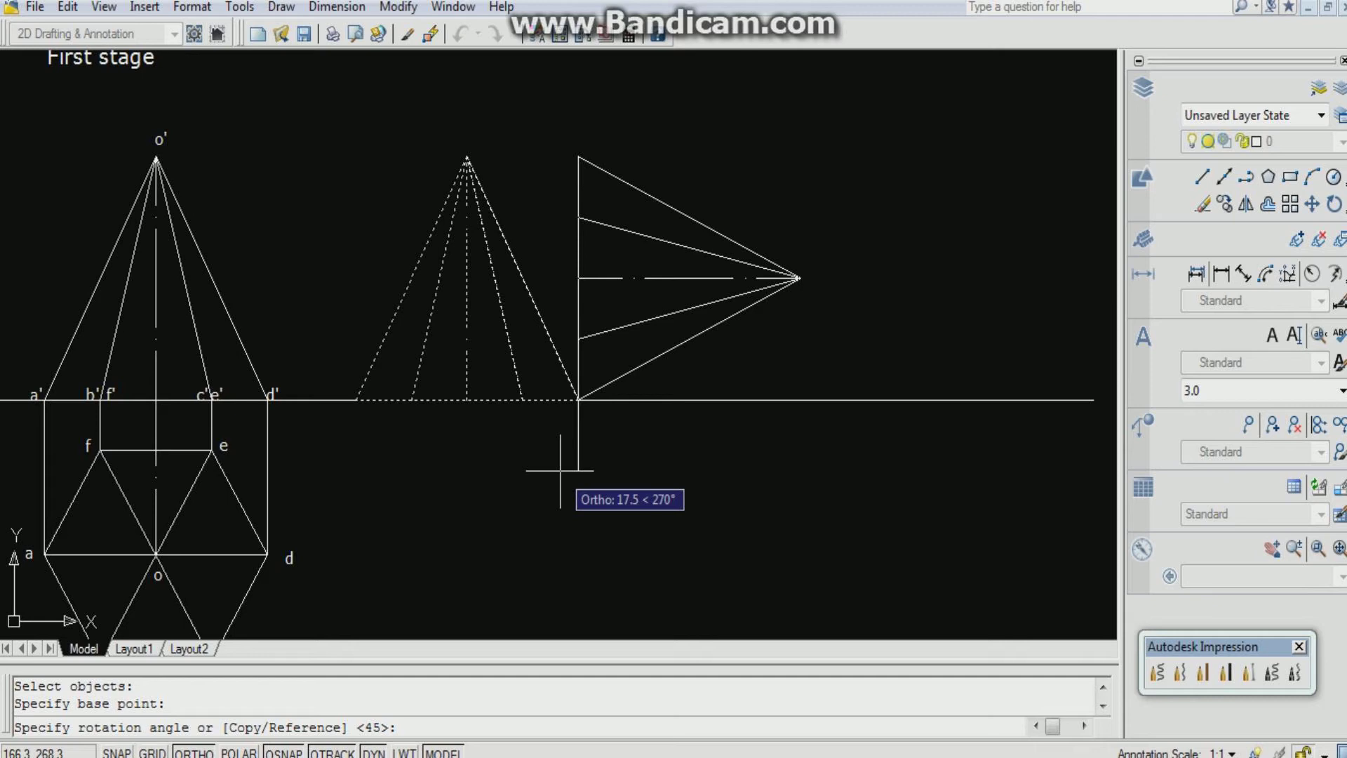
# Rotate by reference so the corner-to-apex edge lies along the XY line
pyautogui.write('r')
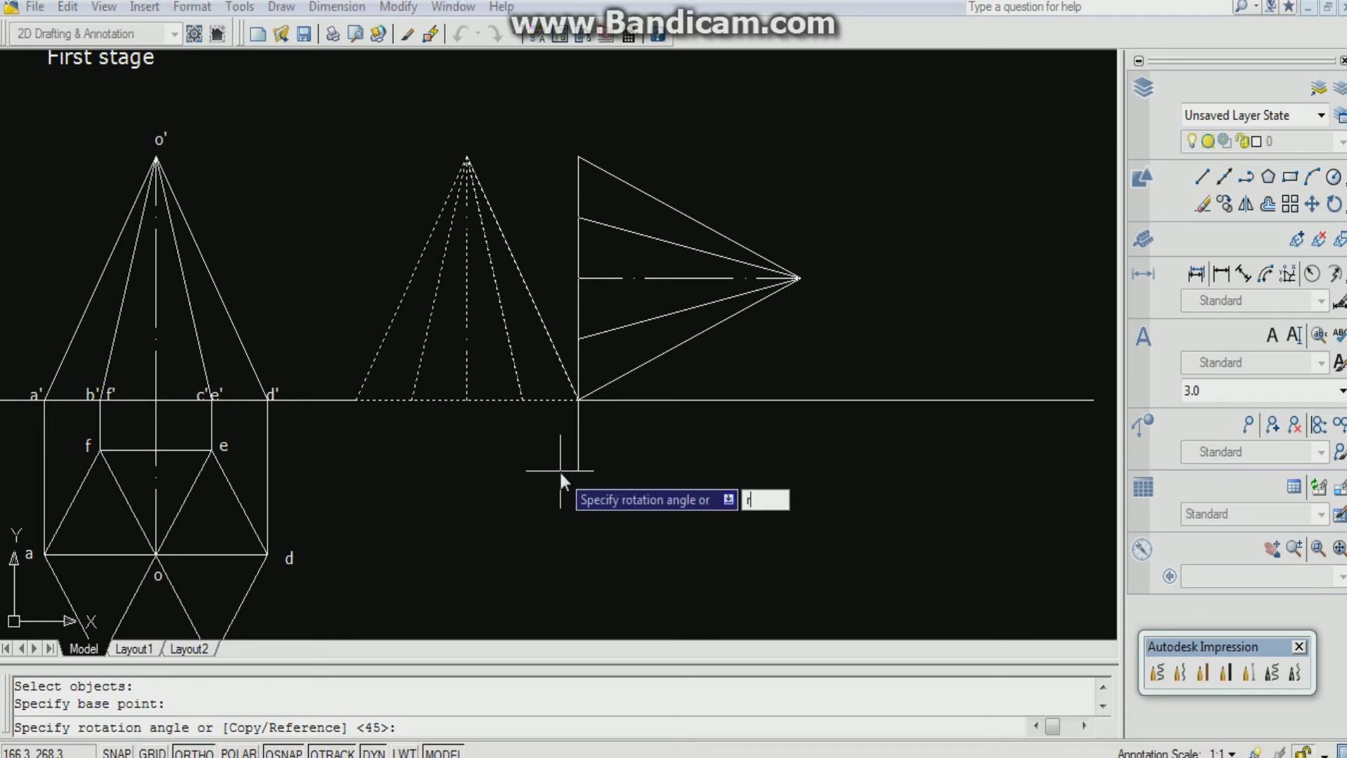
pyautogui.press('Return')
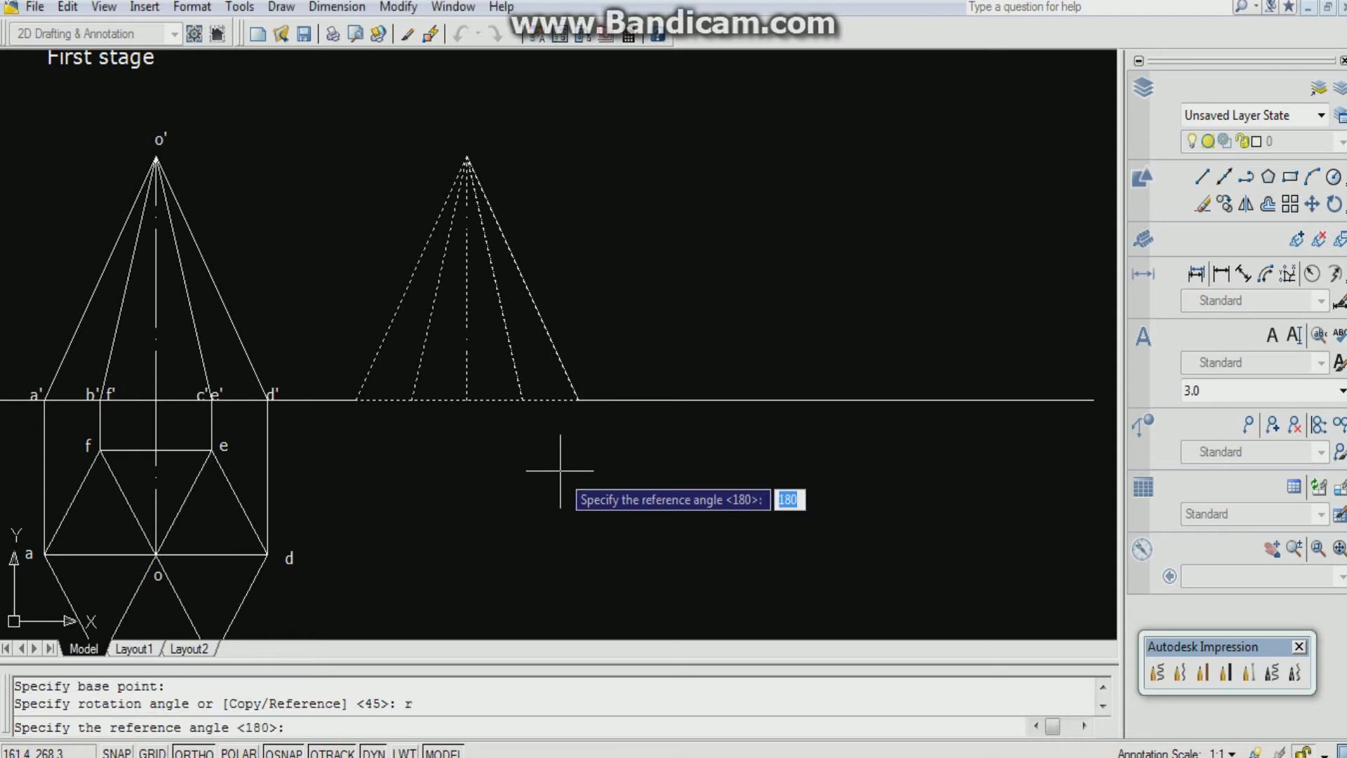
pyautogui.click(578, 399)
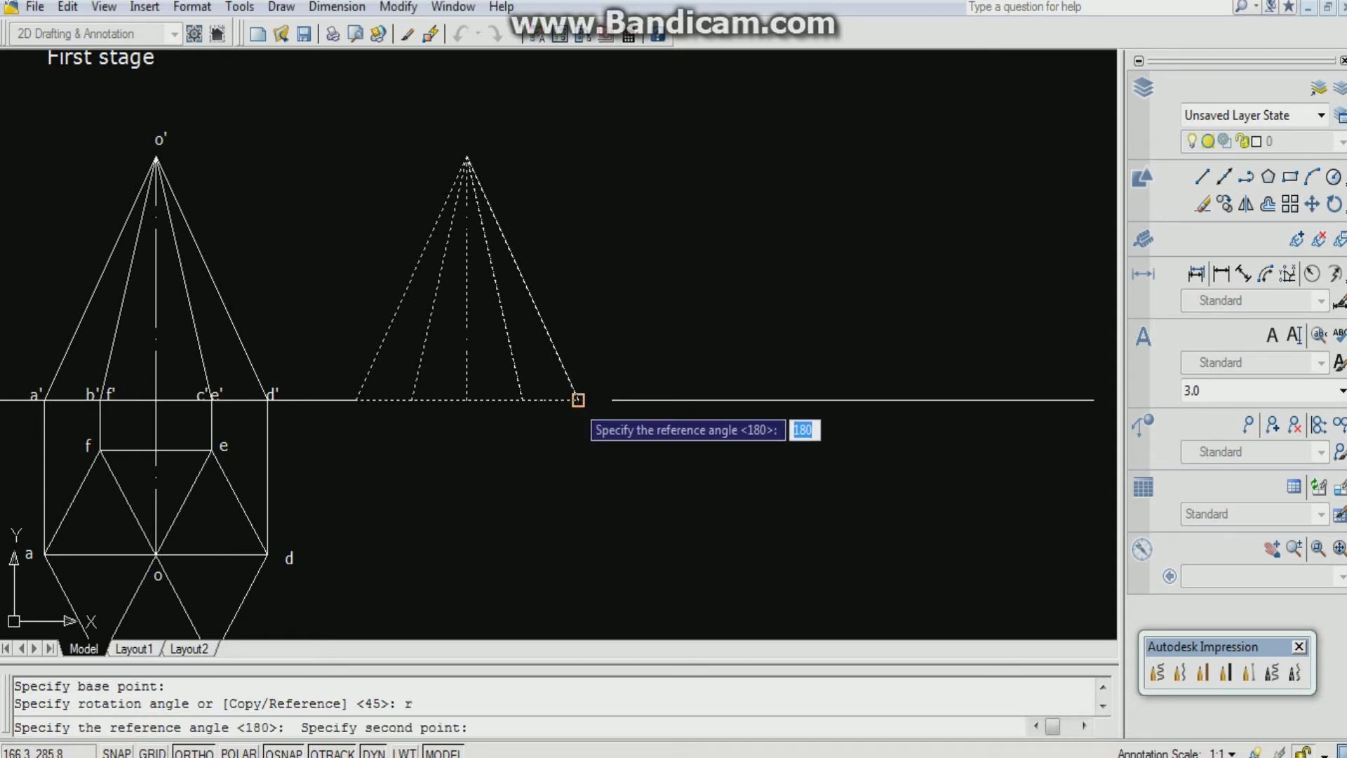
pyautogui.click(466, 159)
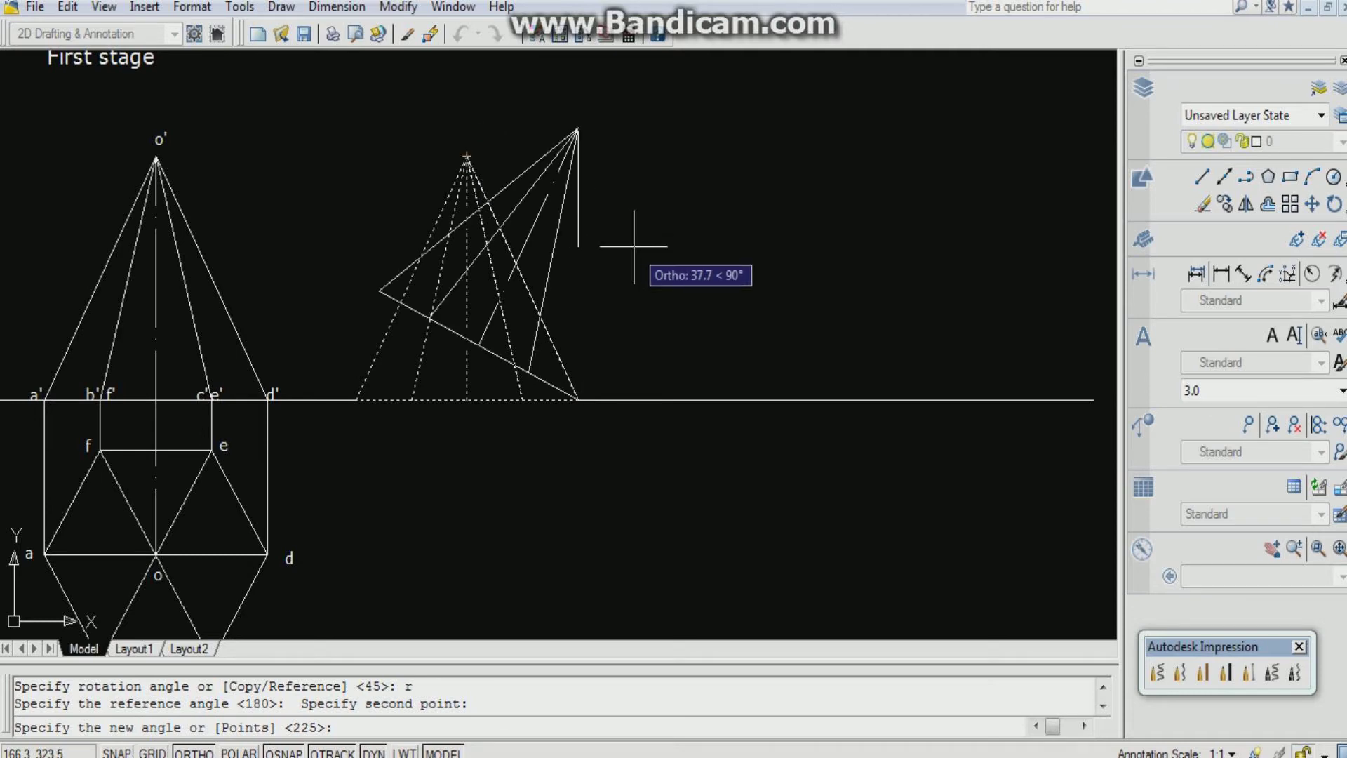
pyautogui.write('p')
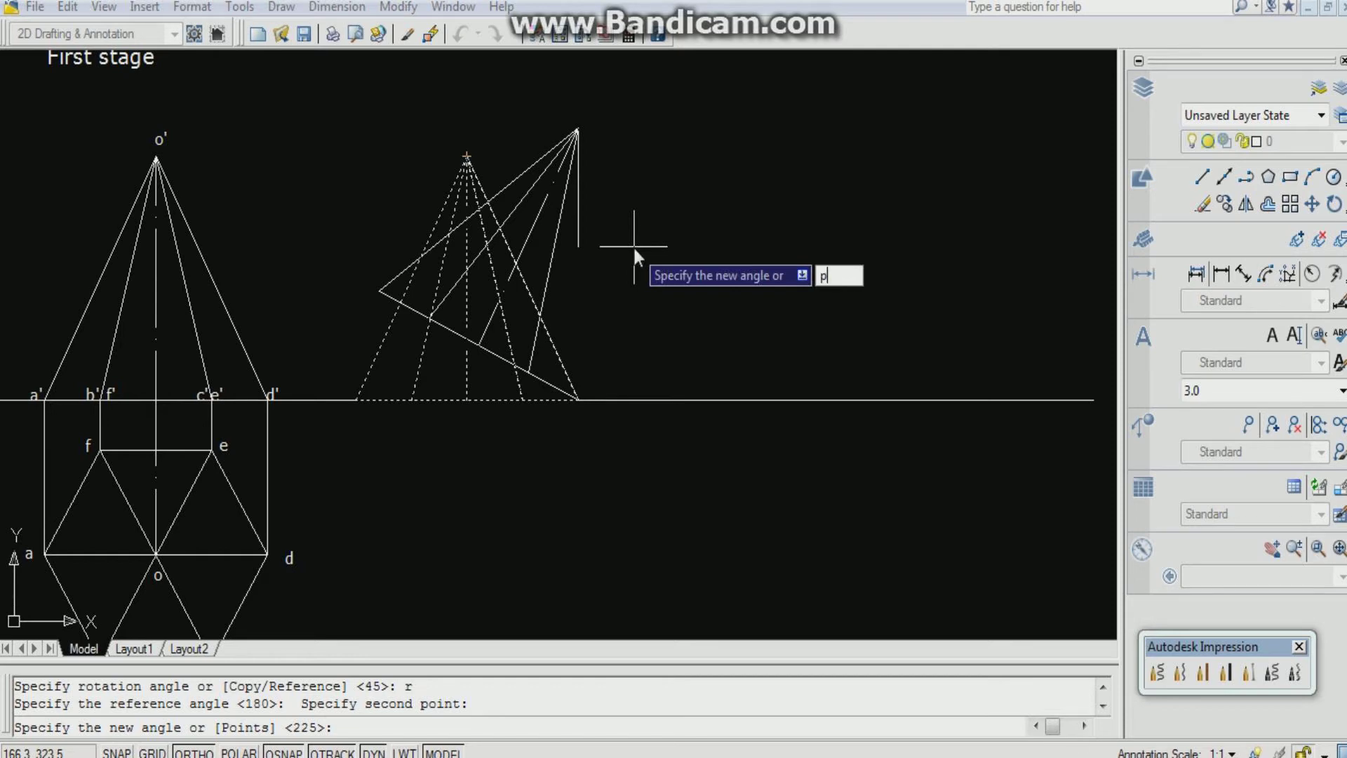
pyautogui.press('Return')
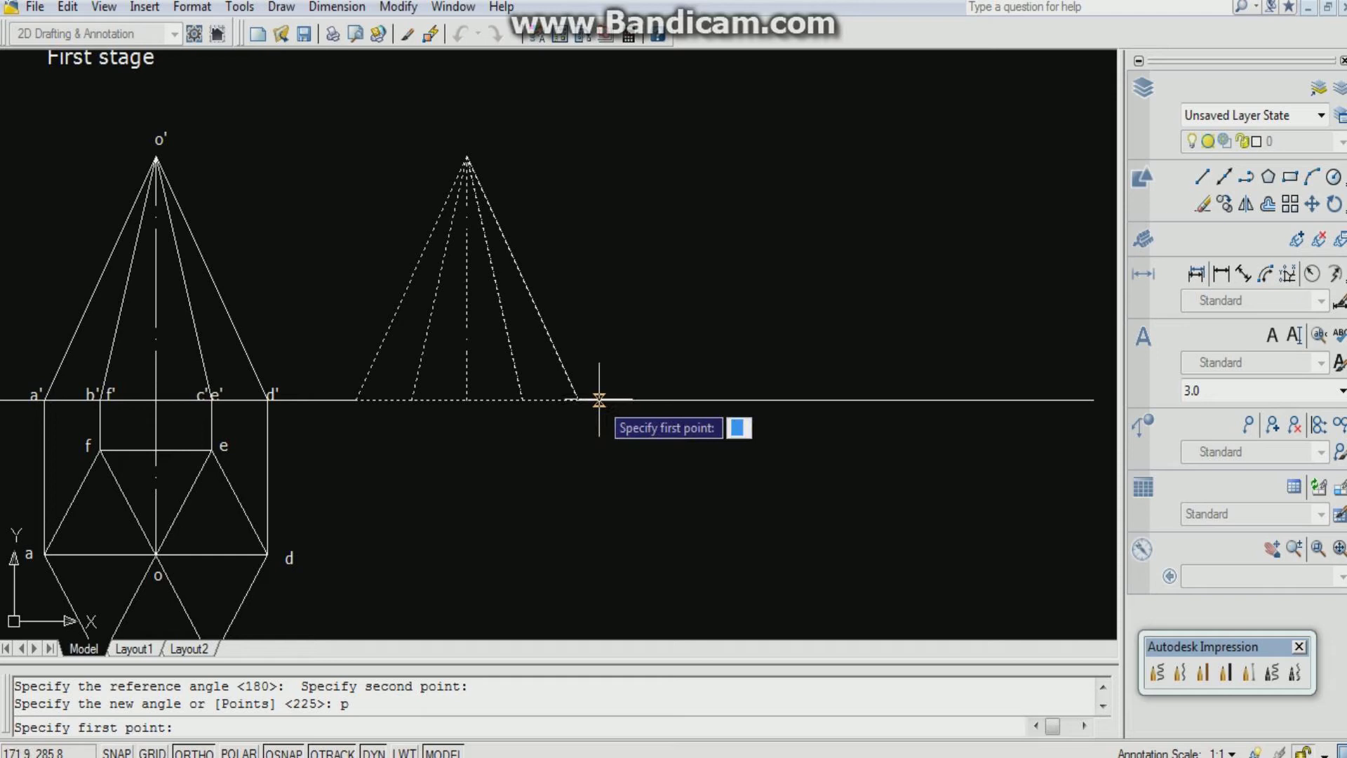
pyautogui.click(599, 400)
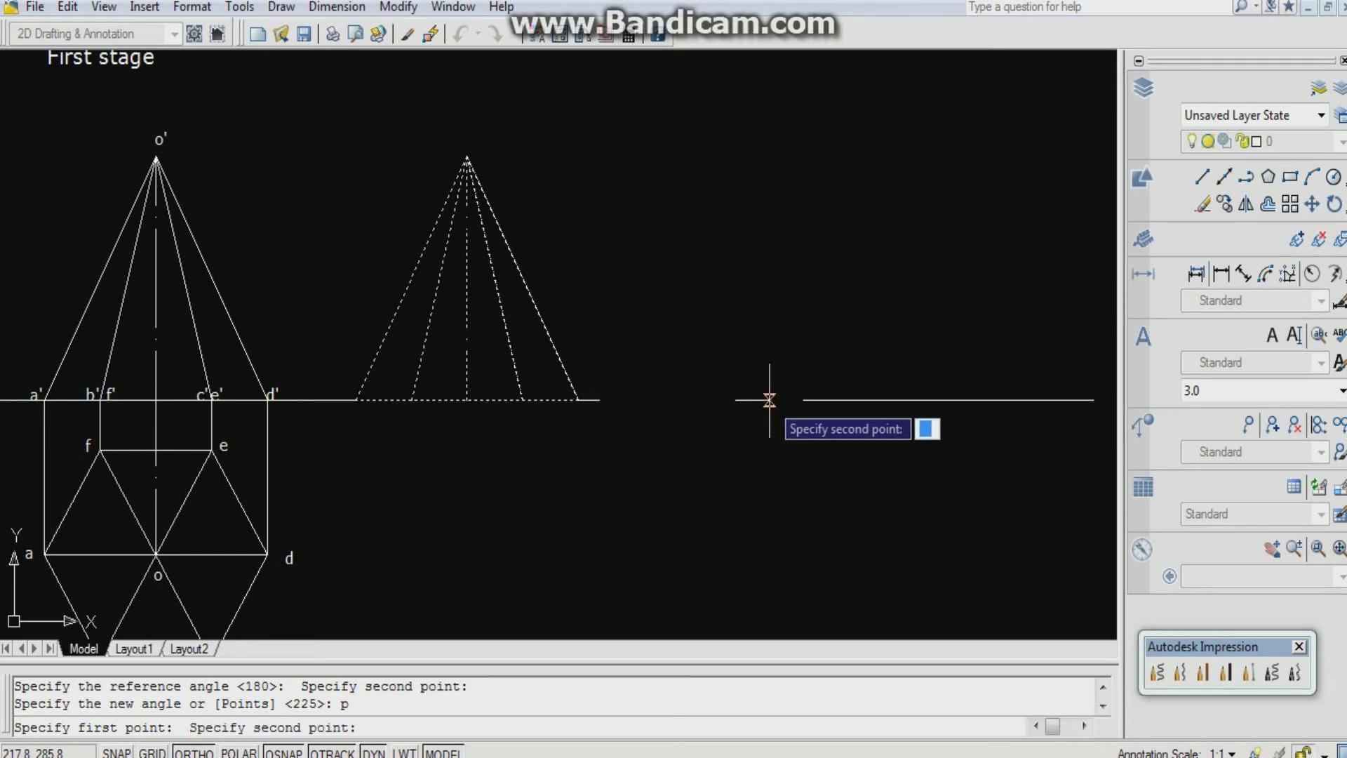
pyautogui.click(770, 400)
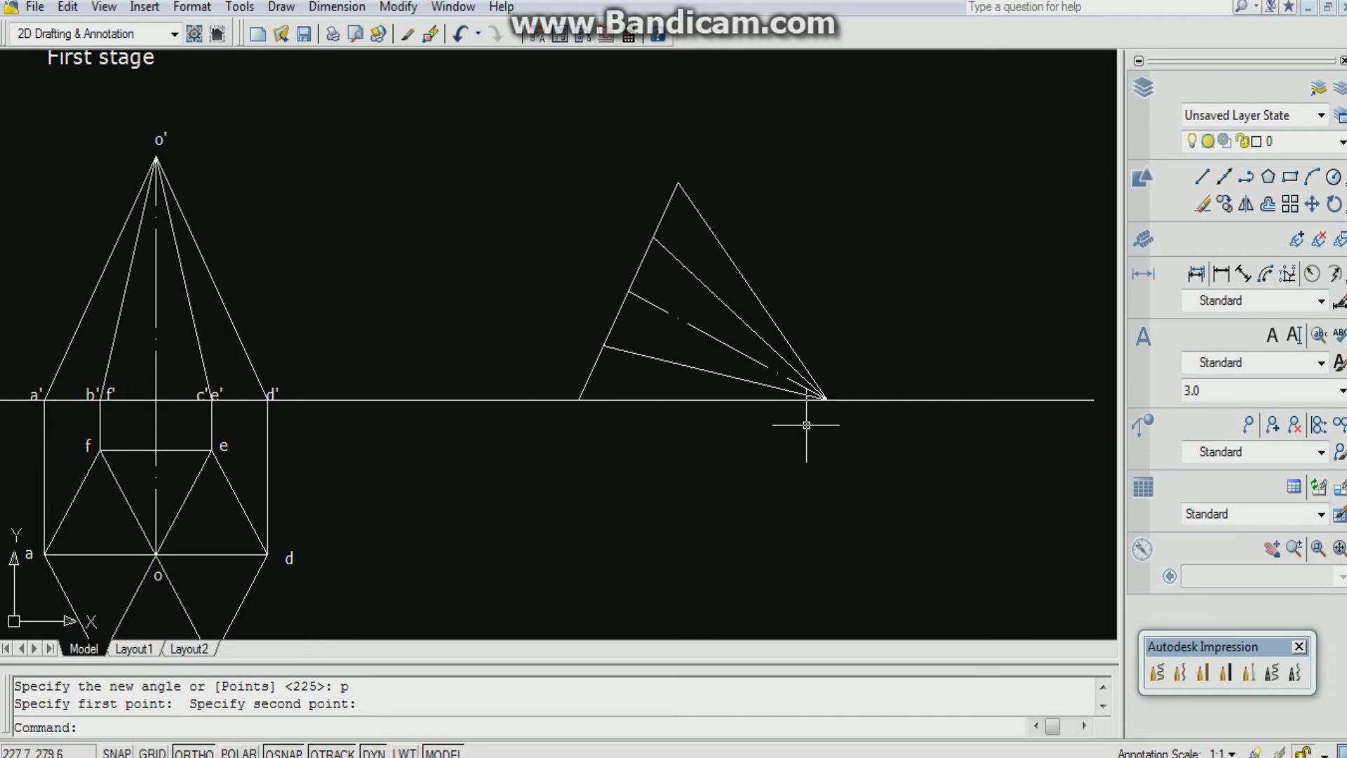
# Move the tilted view left along the XY line, from its left base corner to the new point
pyautogui.write('m')
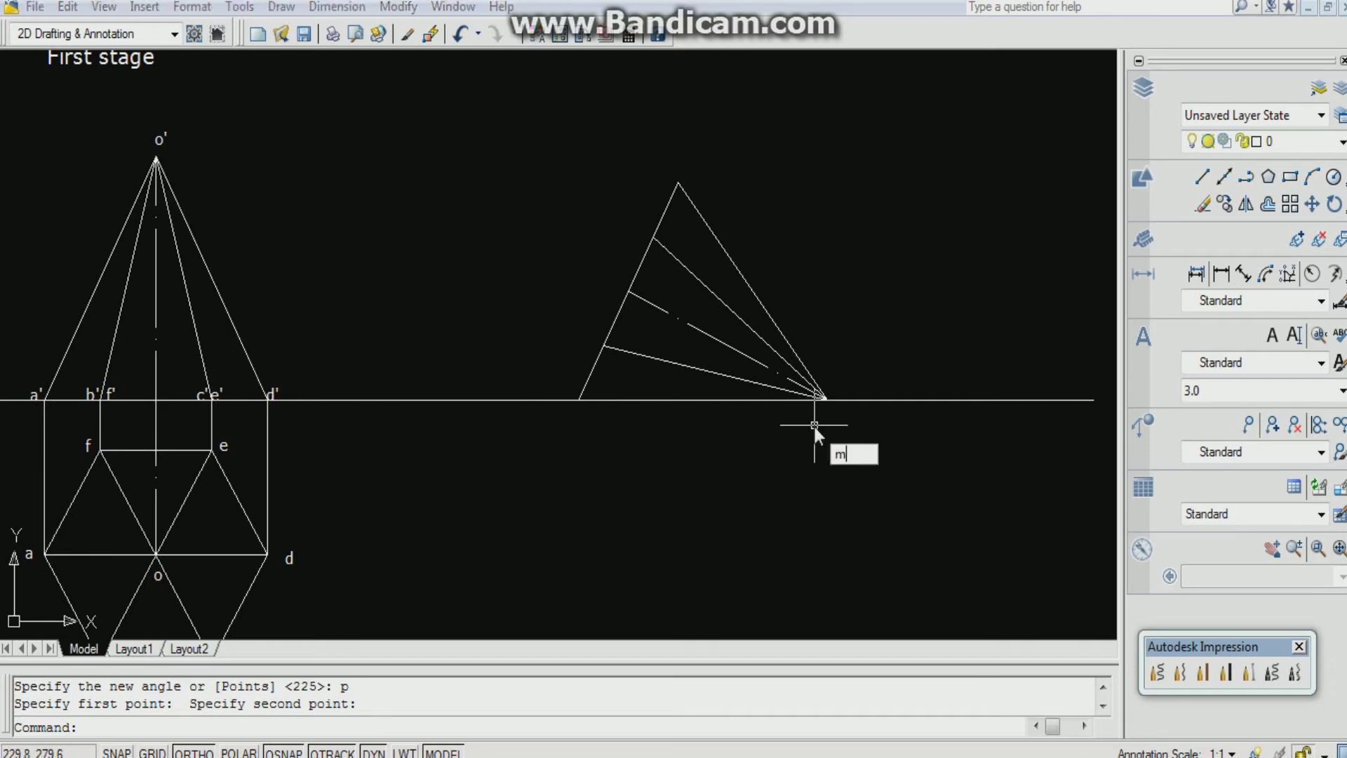
pyautogui.press('Return')
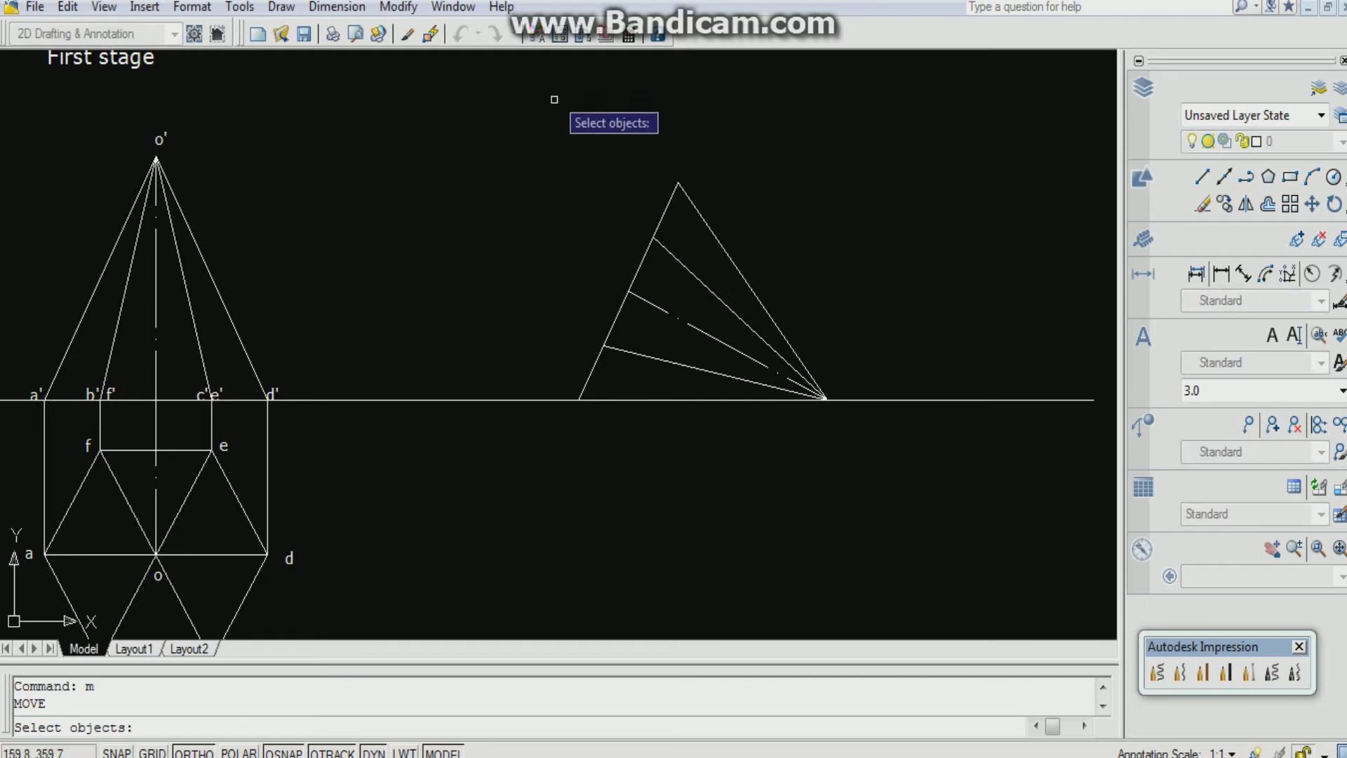
pyautogui.click(557, 122)
pyautogui.click(856, 491)
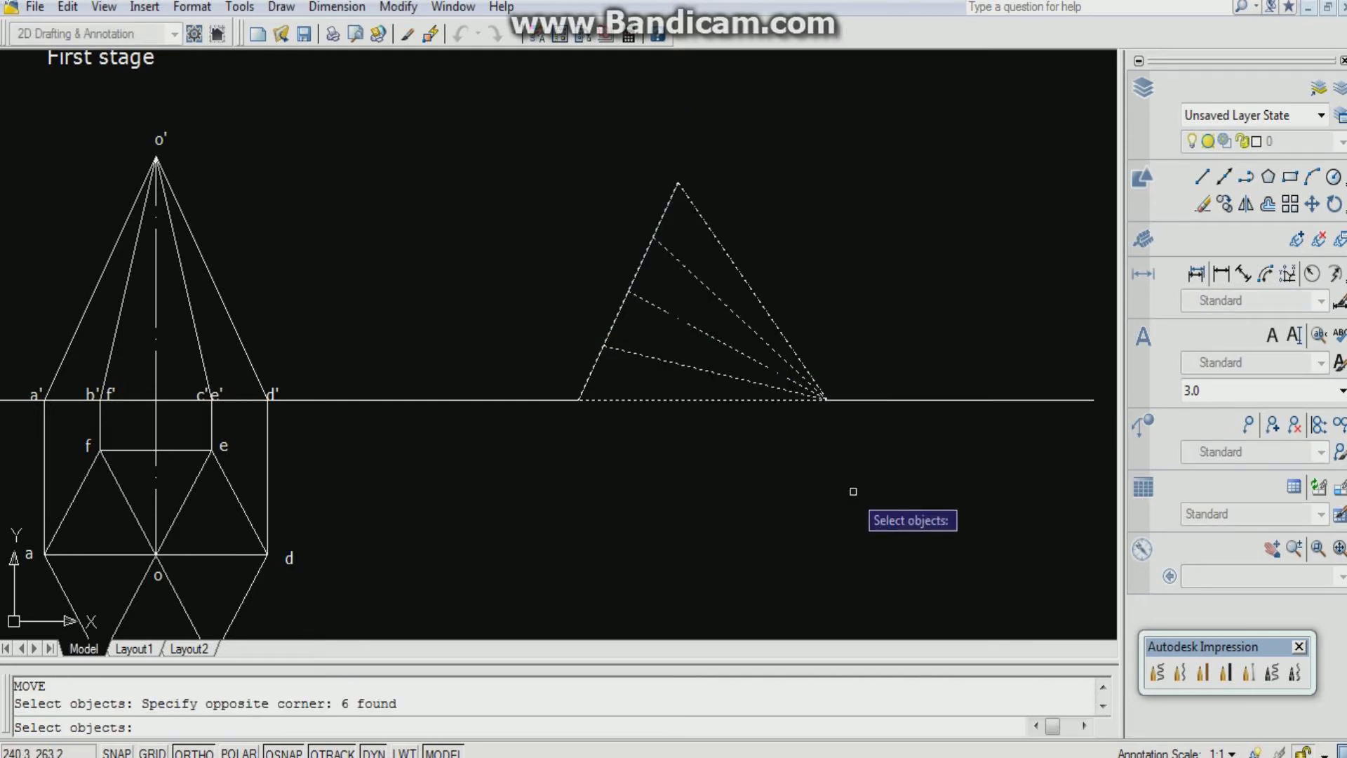
pyautogui.press('Return')
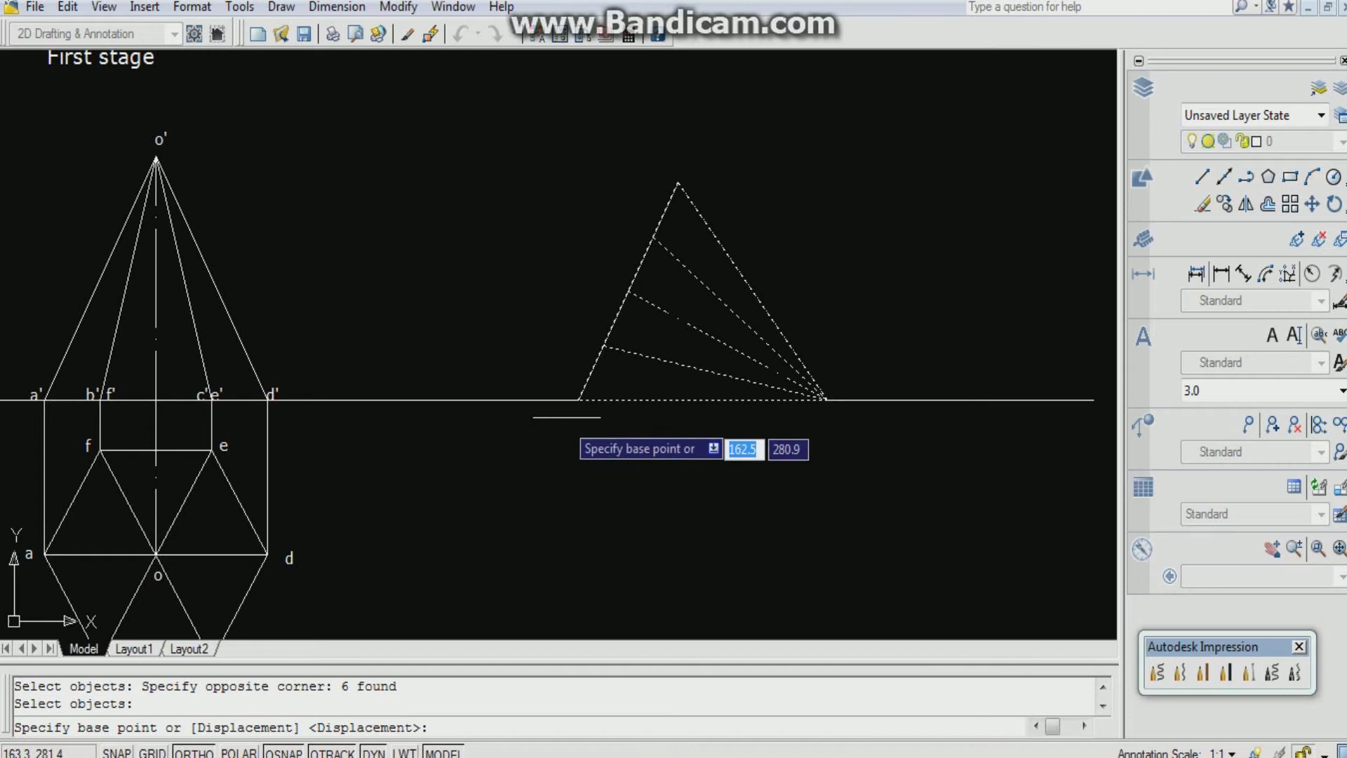
pyautogui.click(578, 400)
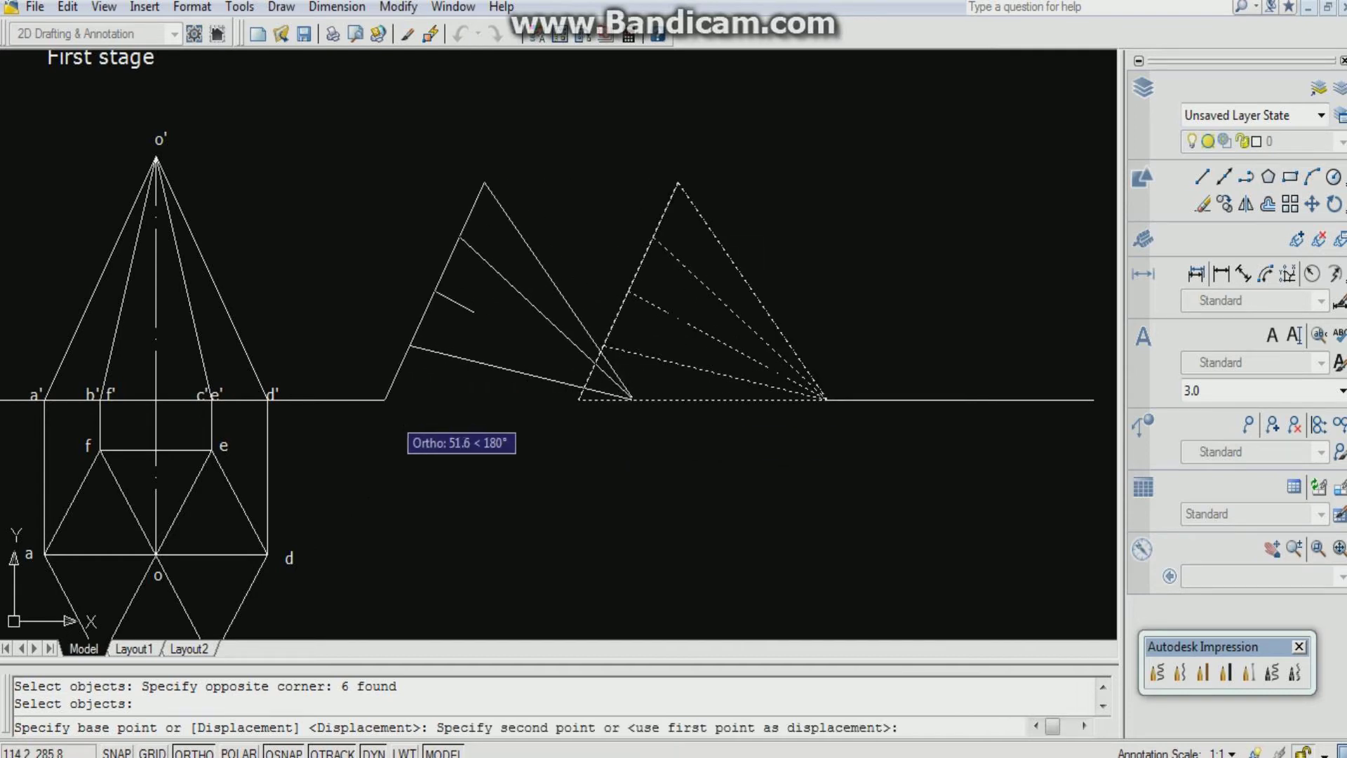
pyautogui.click(343, 400)
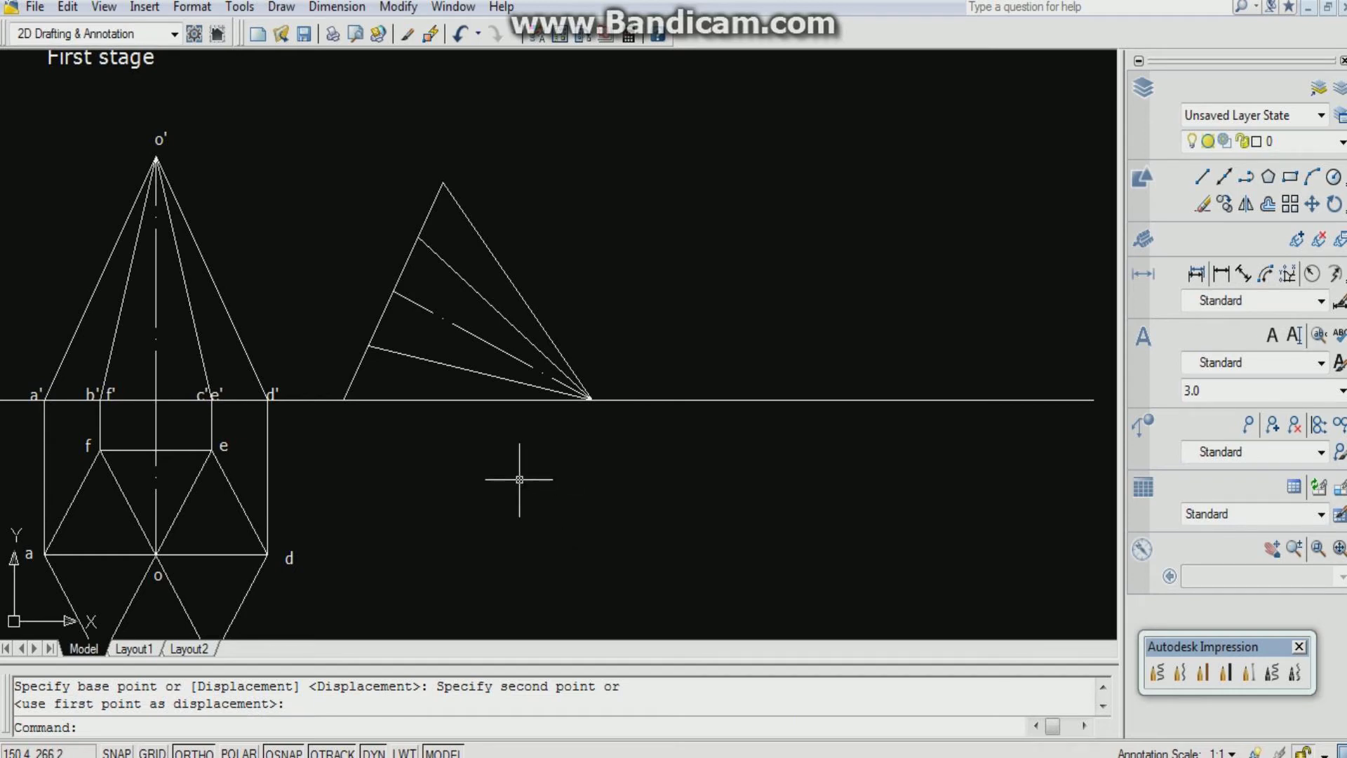
pyautogui.scroll(-2, 489, 460)
pyautogui.scroll(2, 490, 463)
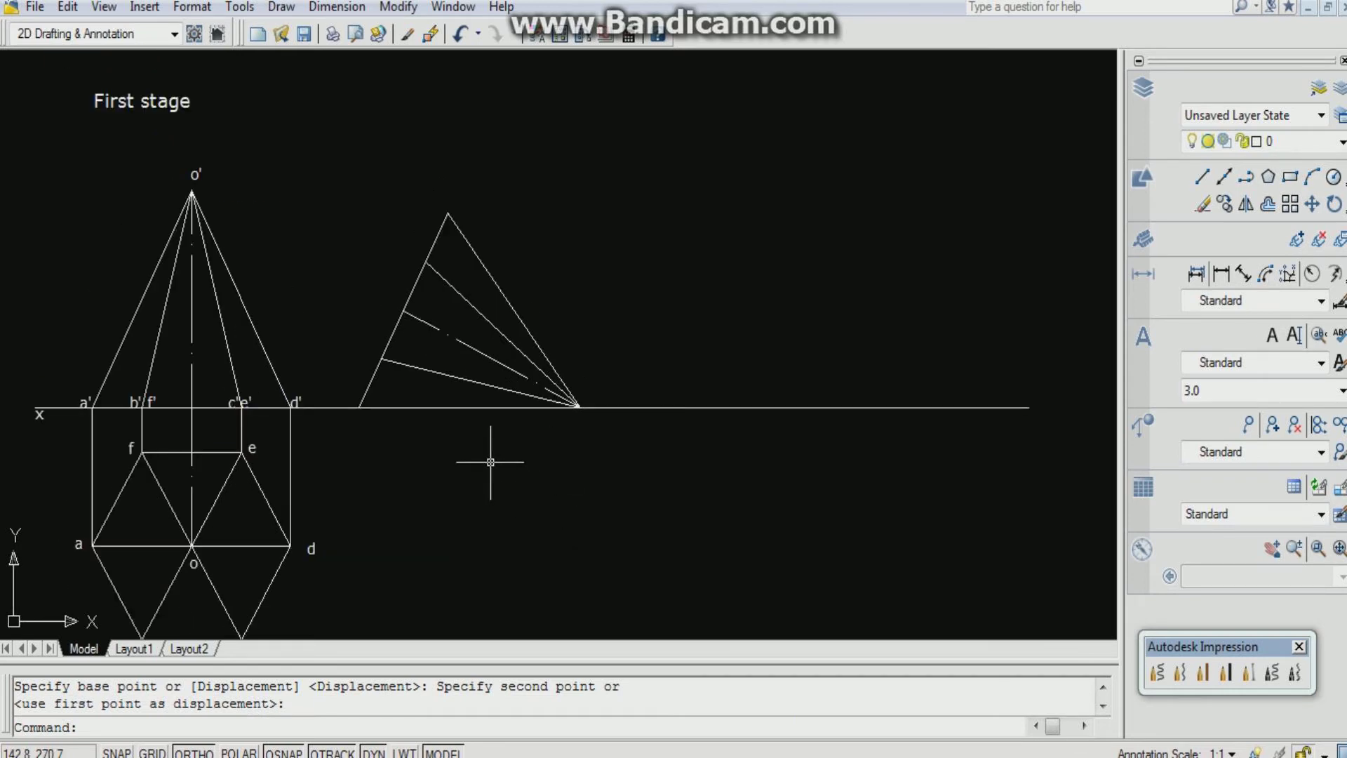
# Copy the o' label to the tilted view's right end, apex, three edge points and base corner
pyautogui.write('co')
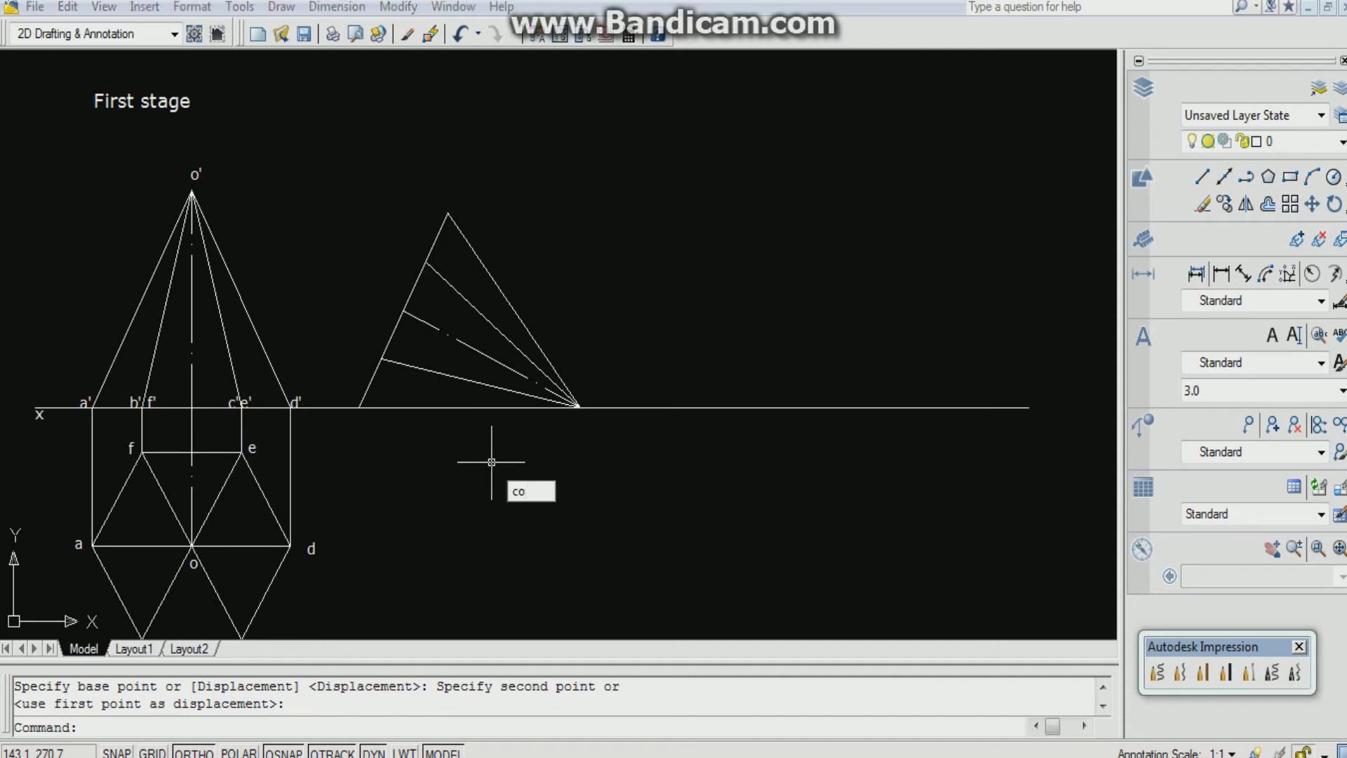
pyautogui.press('Return')
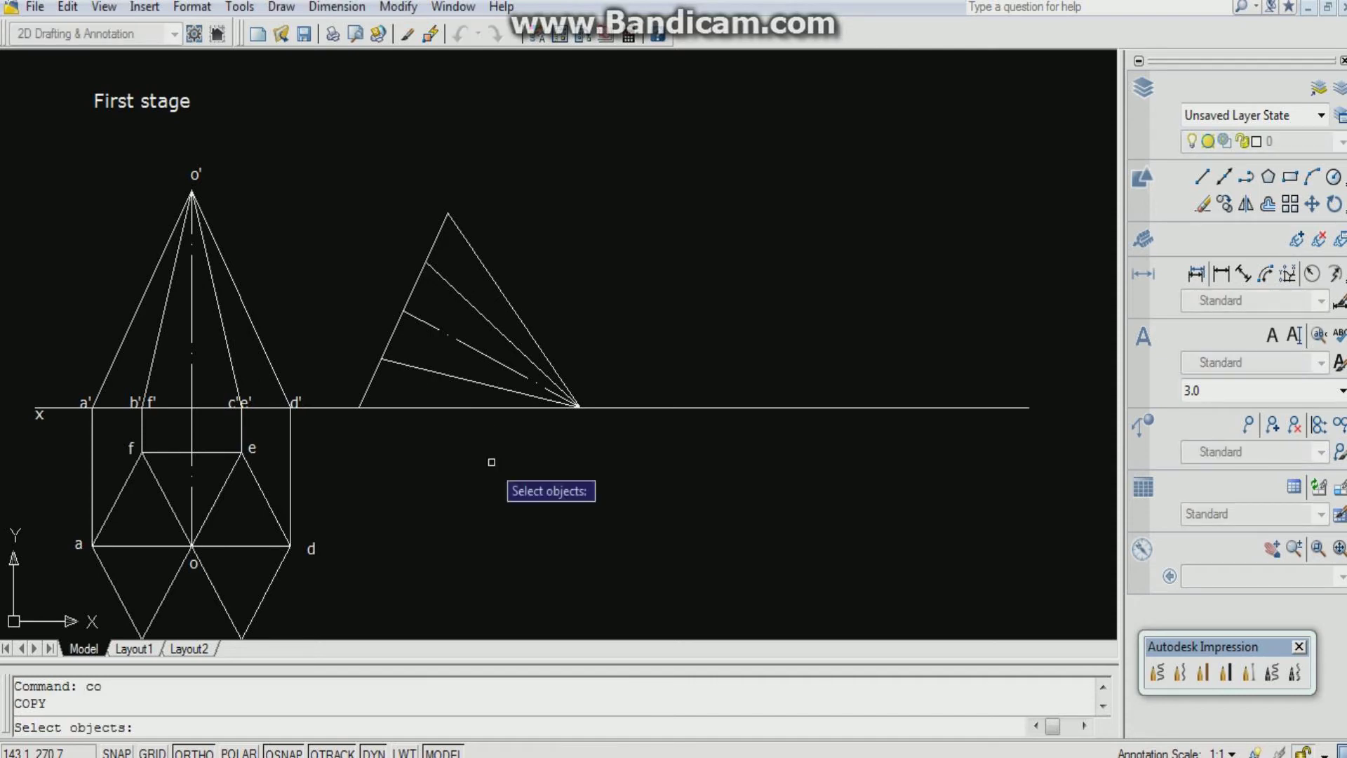
pyautogui.click(196, 176)
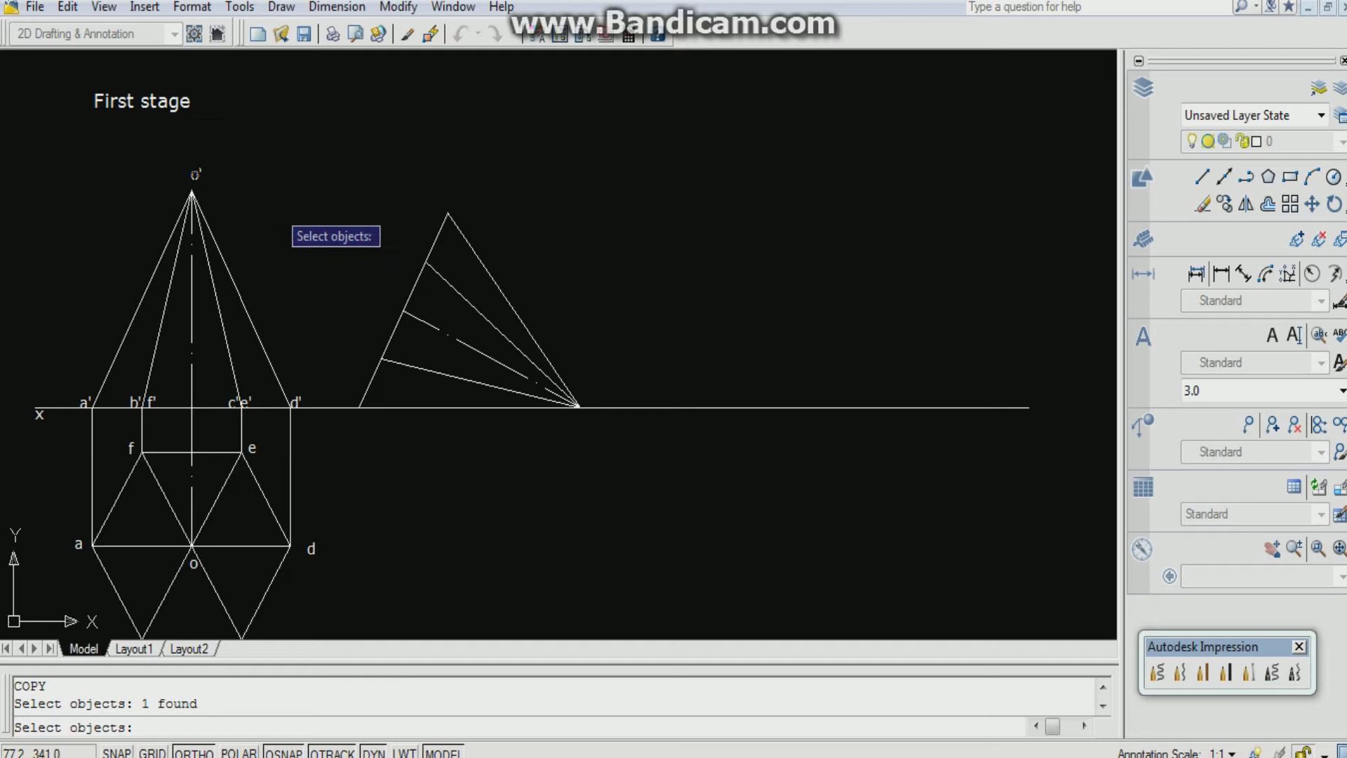
pyautogui.press('Return')
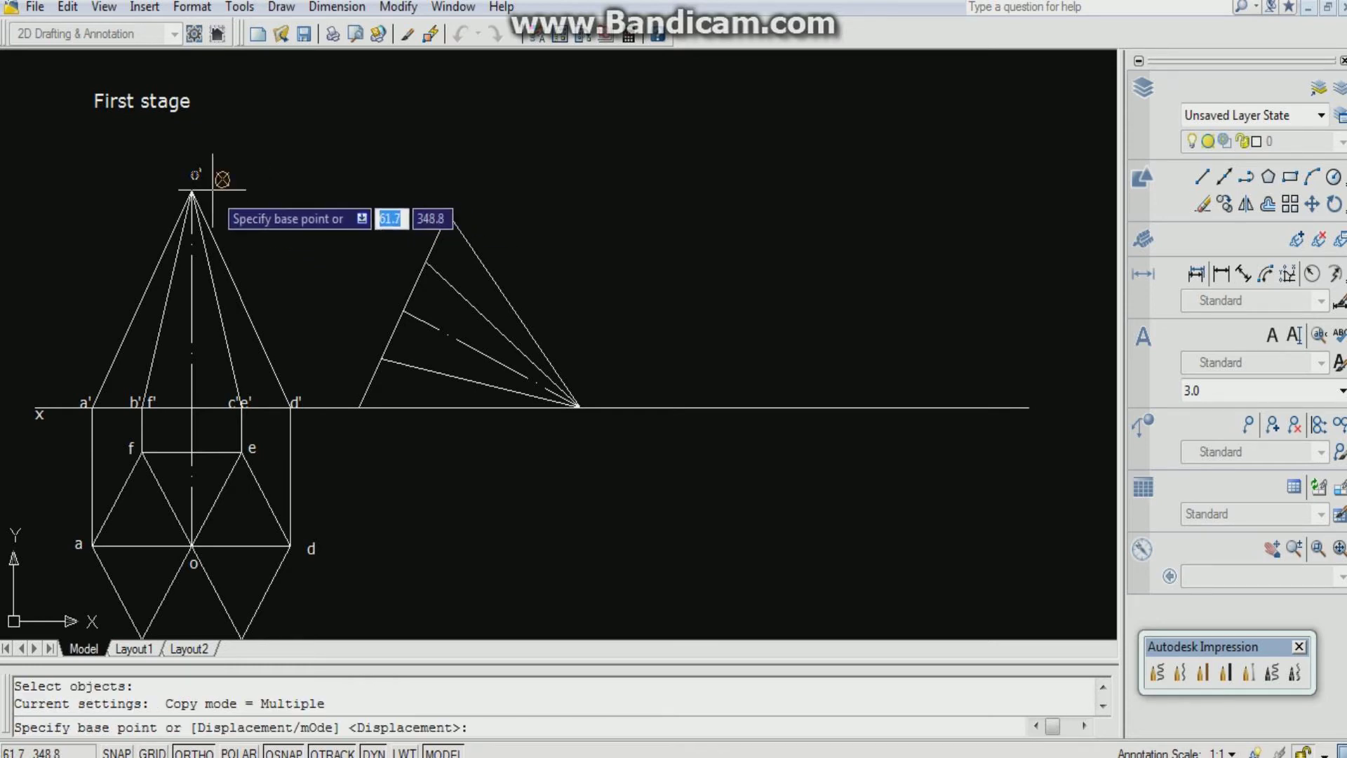
pyautogui.click(196, 179)
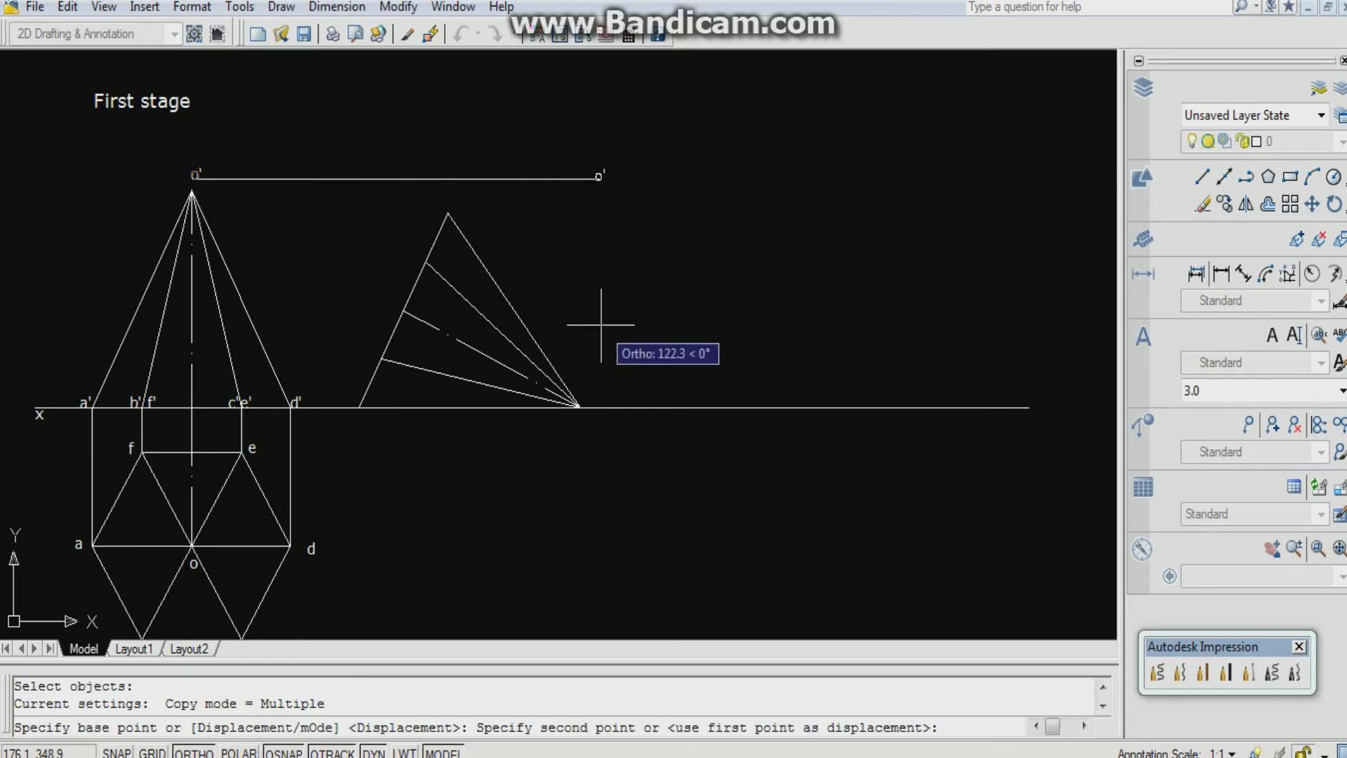
pyautogui.press('F8')
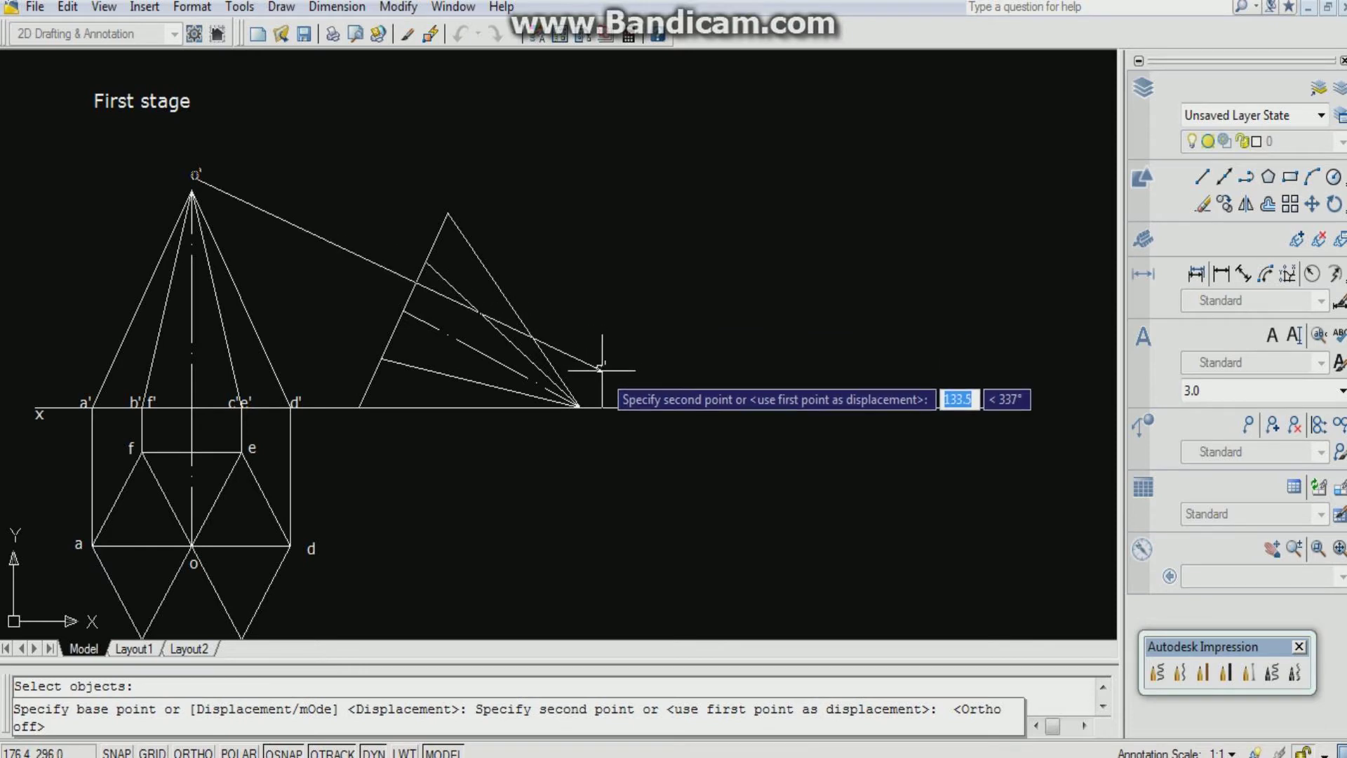
pyautogui.click(592, 405)
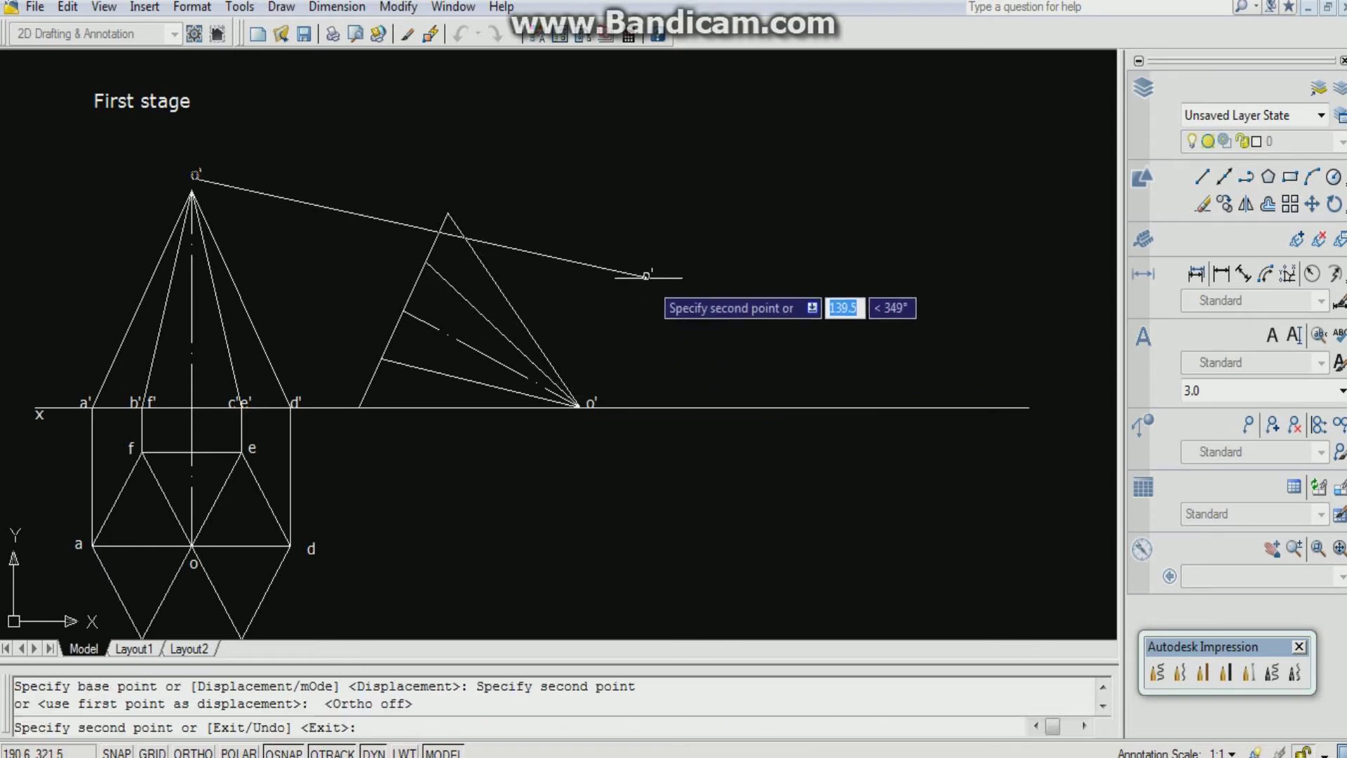
pyautogui.click(436, 202)
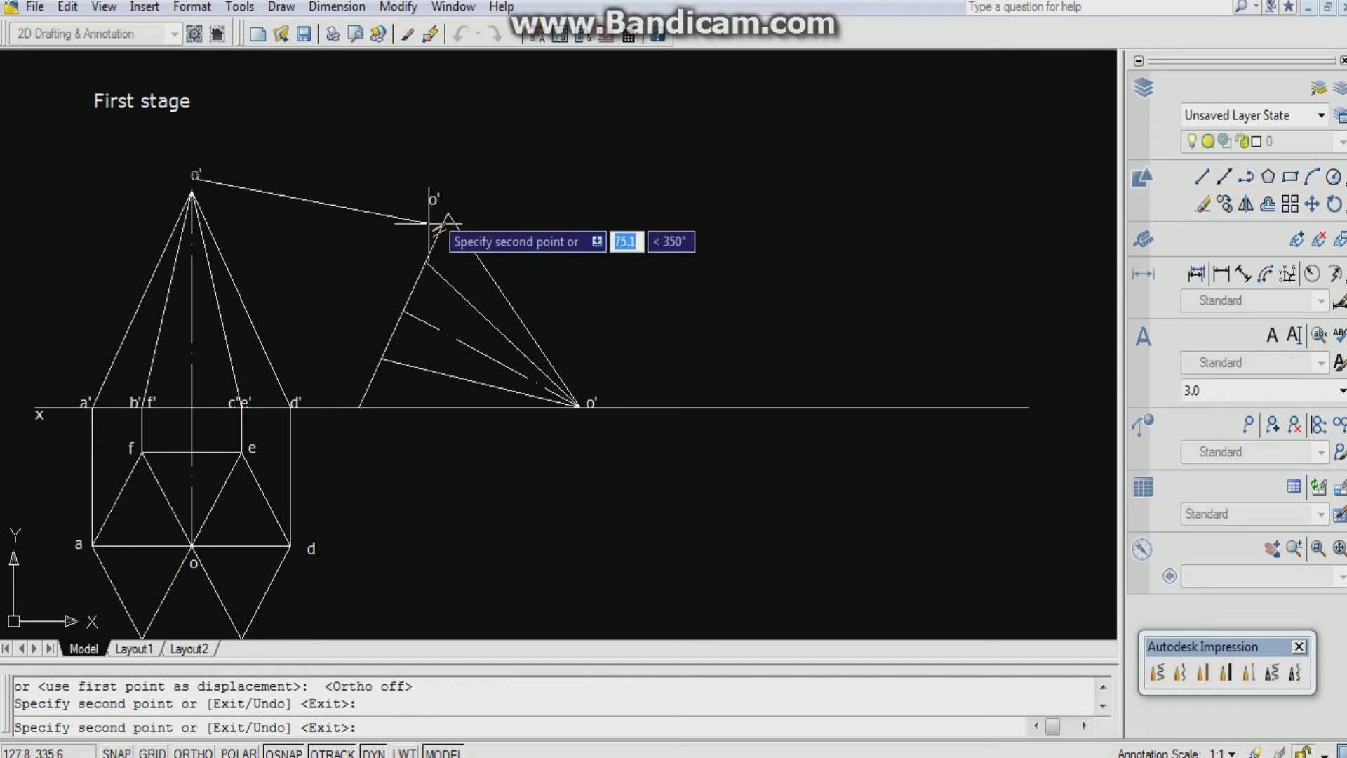
pyautogui.click(412, 254)
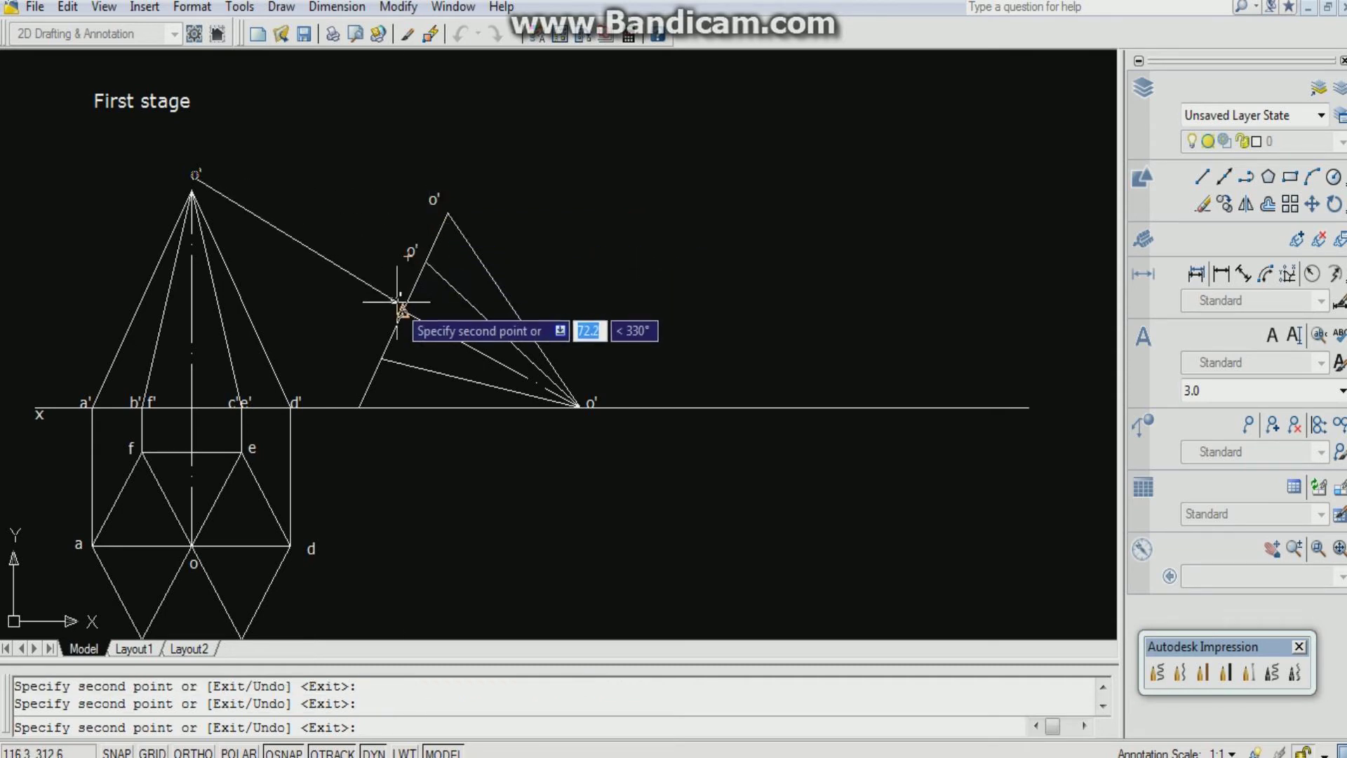
pyautogui.click(398, 304)
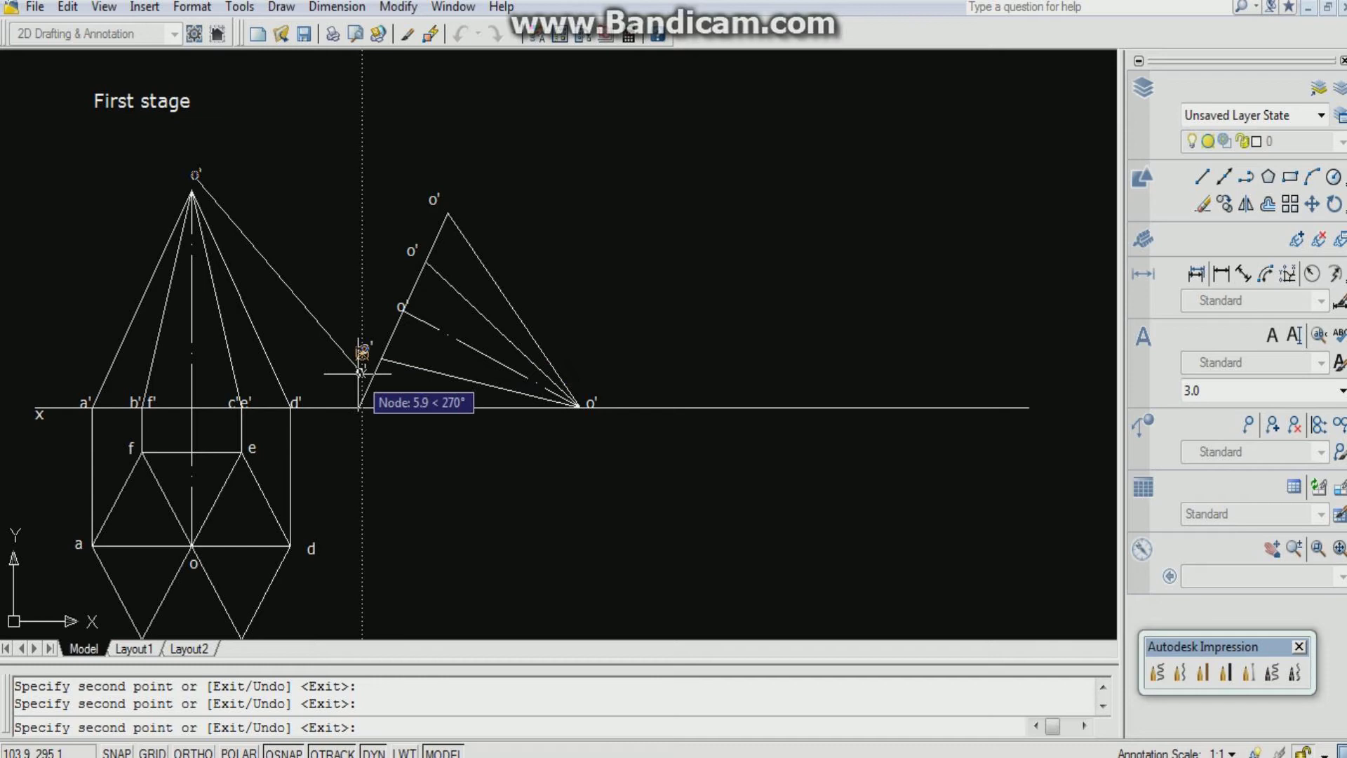
pyautogui.click(361, 352)
pyautogui.click(343, 404)
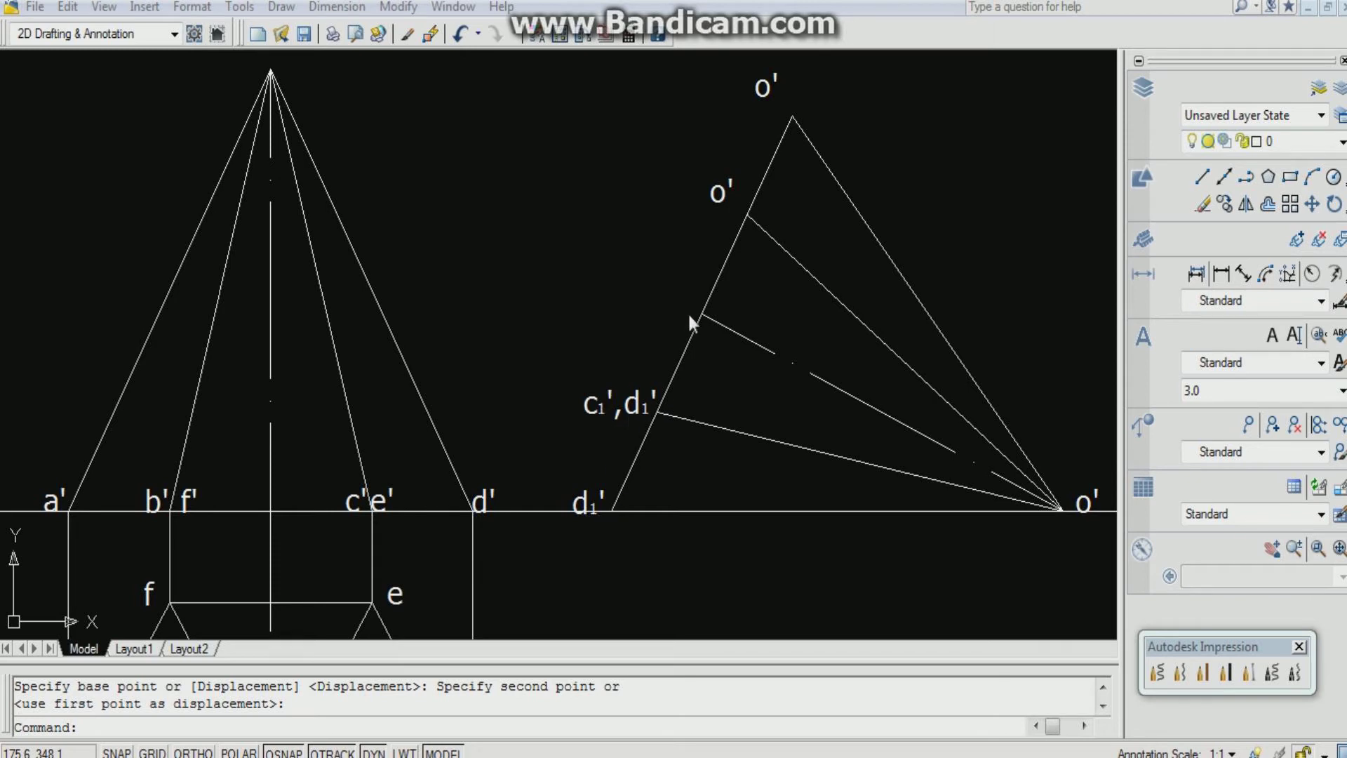
# Replace the upper edge point's o' text with b1', using a 1.5-height subscript
pyautogui.click(724, 192)
pyautogui.doubleClick(724, 193)
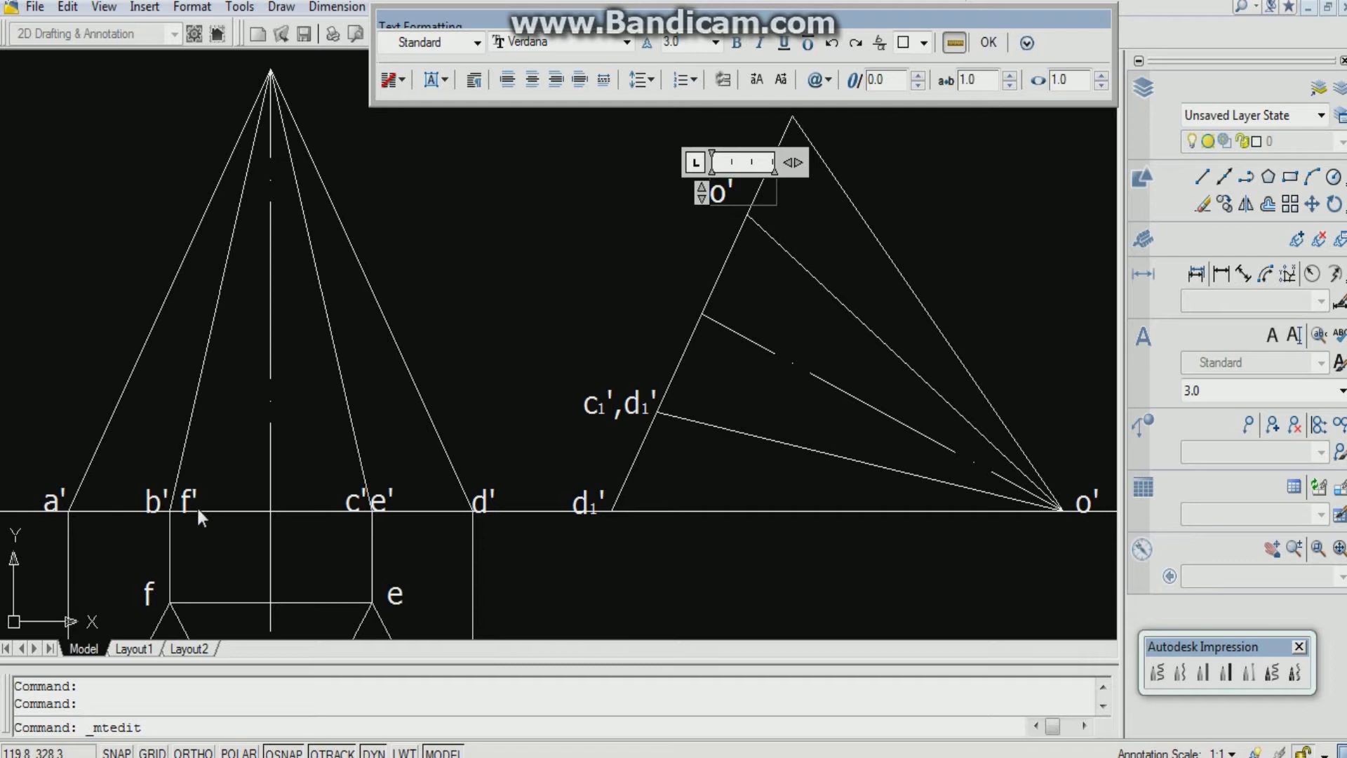
pyautogui.press('BackSpace')
pyautogui.press('BackSpace')
pyautogui.write('b')
pyautogui.click(714, 44)
pyautogui.click(693, 60)
pyautogui.click(714, 44)
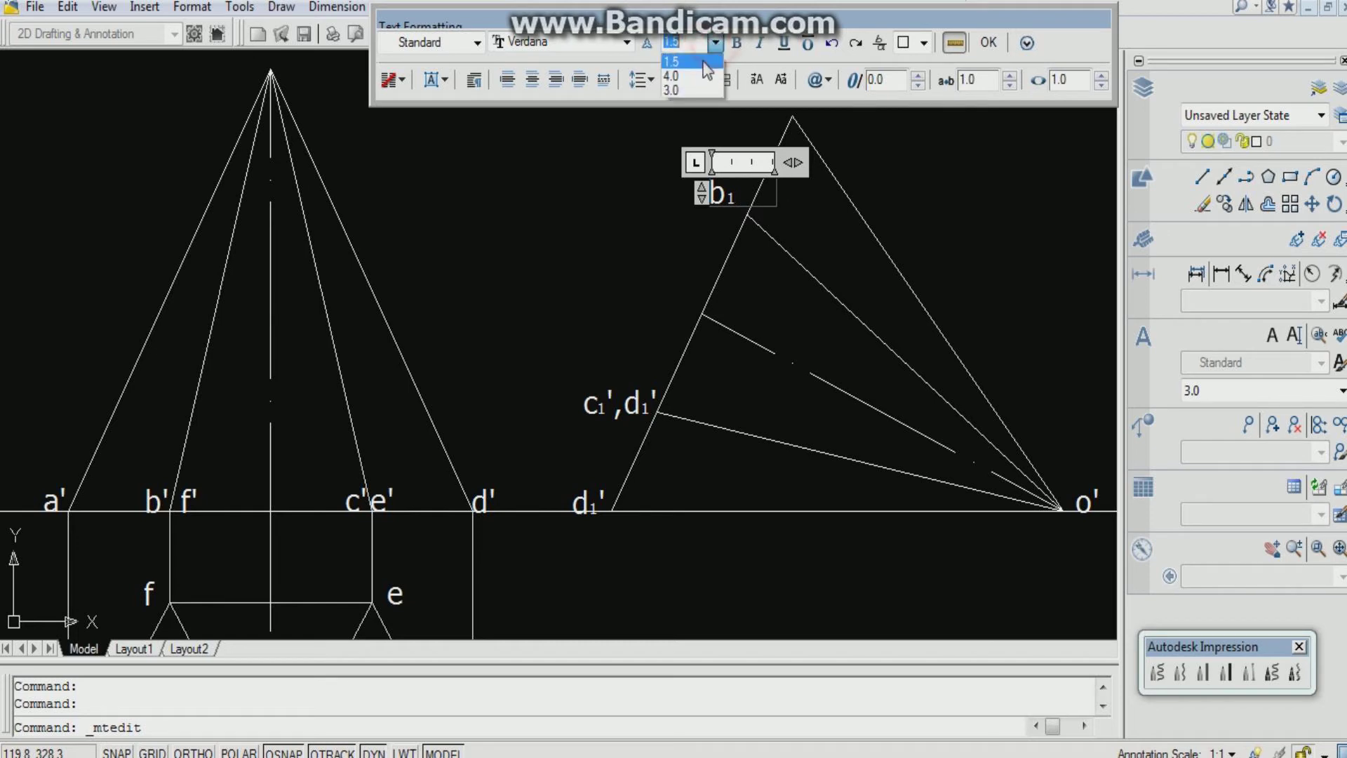
pyautogui.click(693, 89)
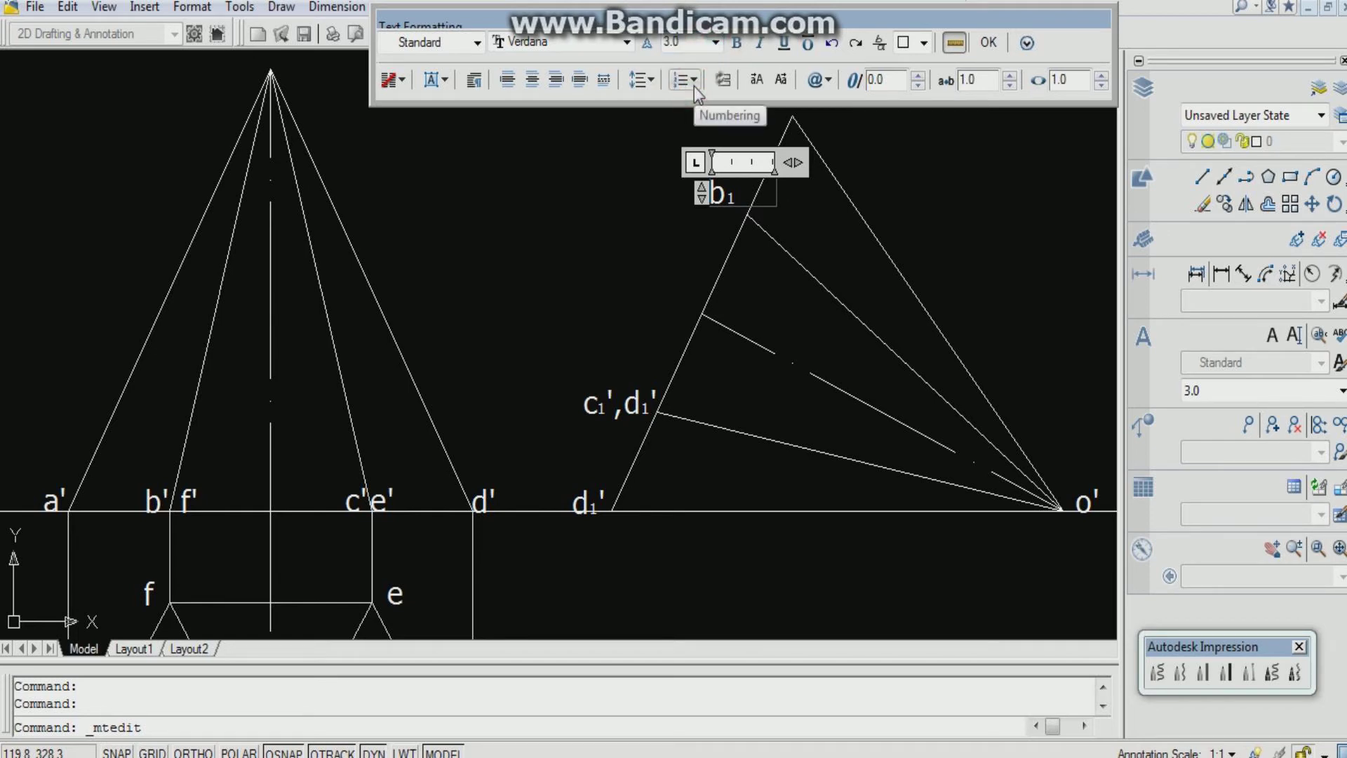
pyautogui.write("',")
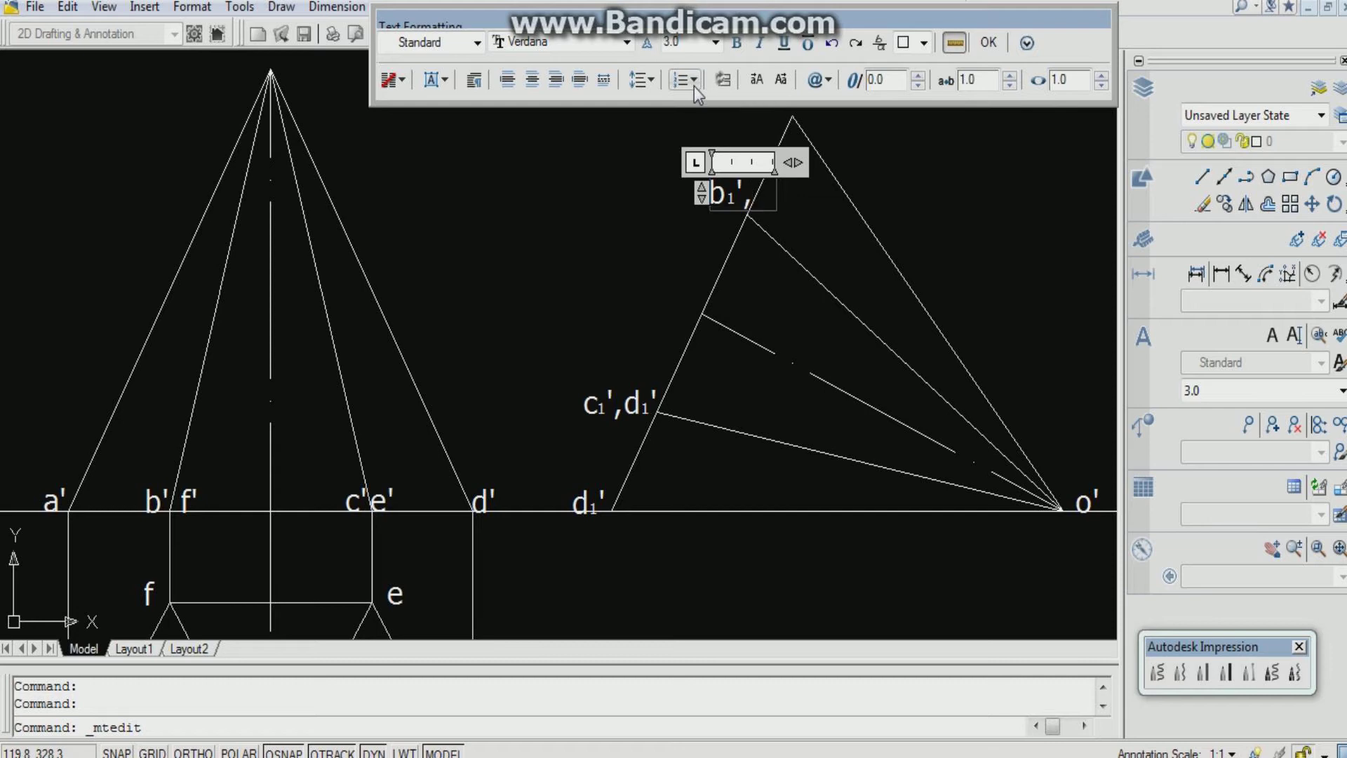
# Add f1' with a 1.5-height subscript, back at 3.0, and confirm the b1',f1' label
pyautogui.write('f')
pyautogui.click(712, 44)
pyautogui.click(706, 66)
pyautogui.write('1')
pyautogui.click(715, 44)
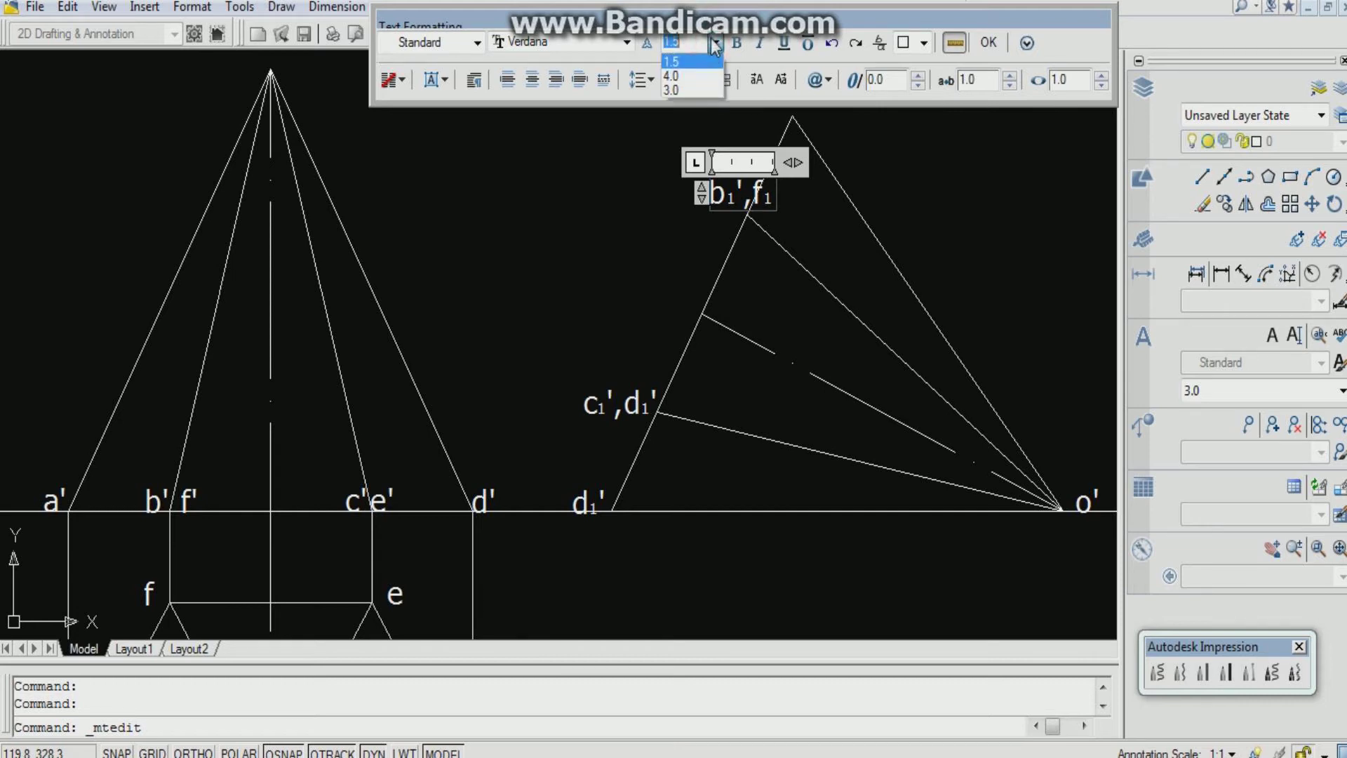
pyautogui.click(691, 90)
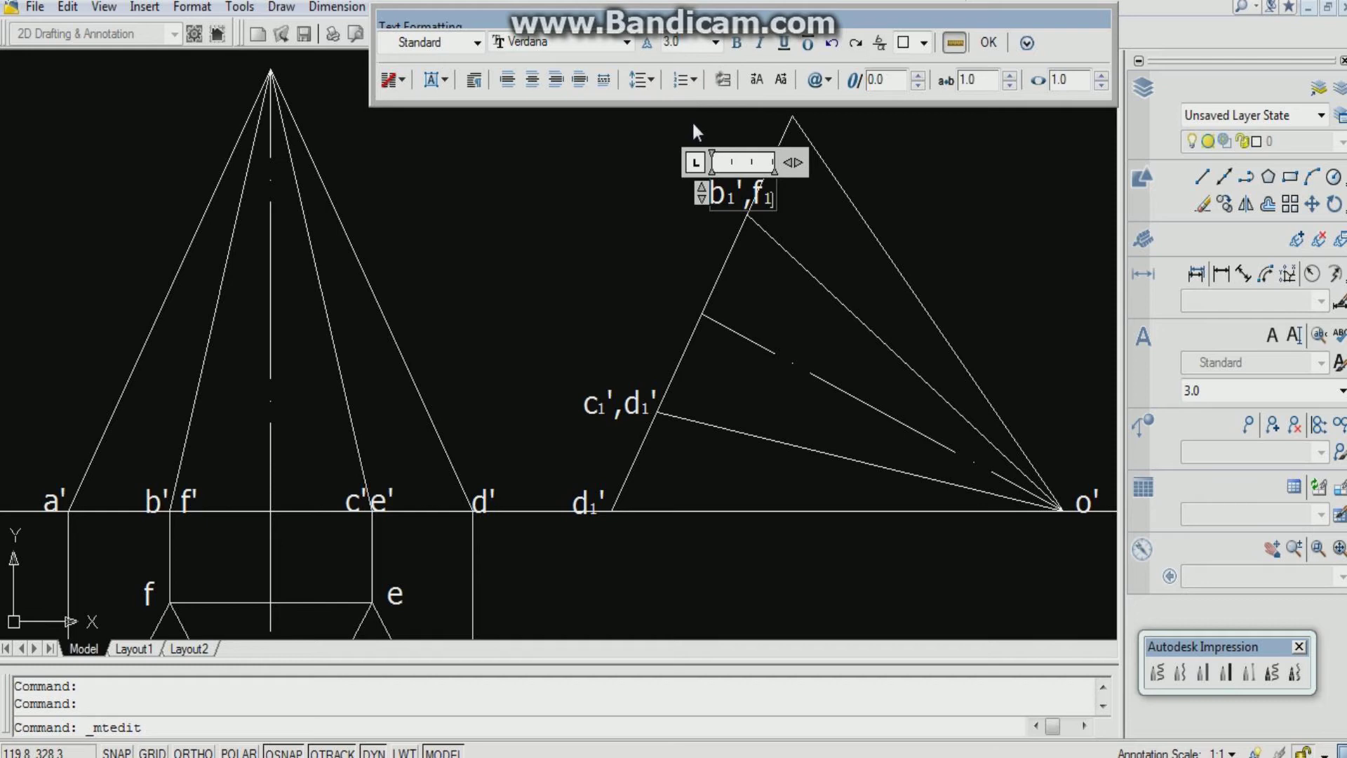
pyautogui.write("'")
pyautogui.click(988, 42)
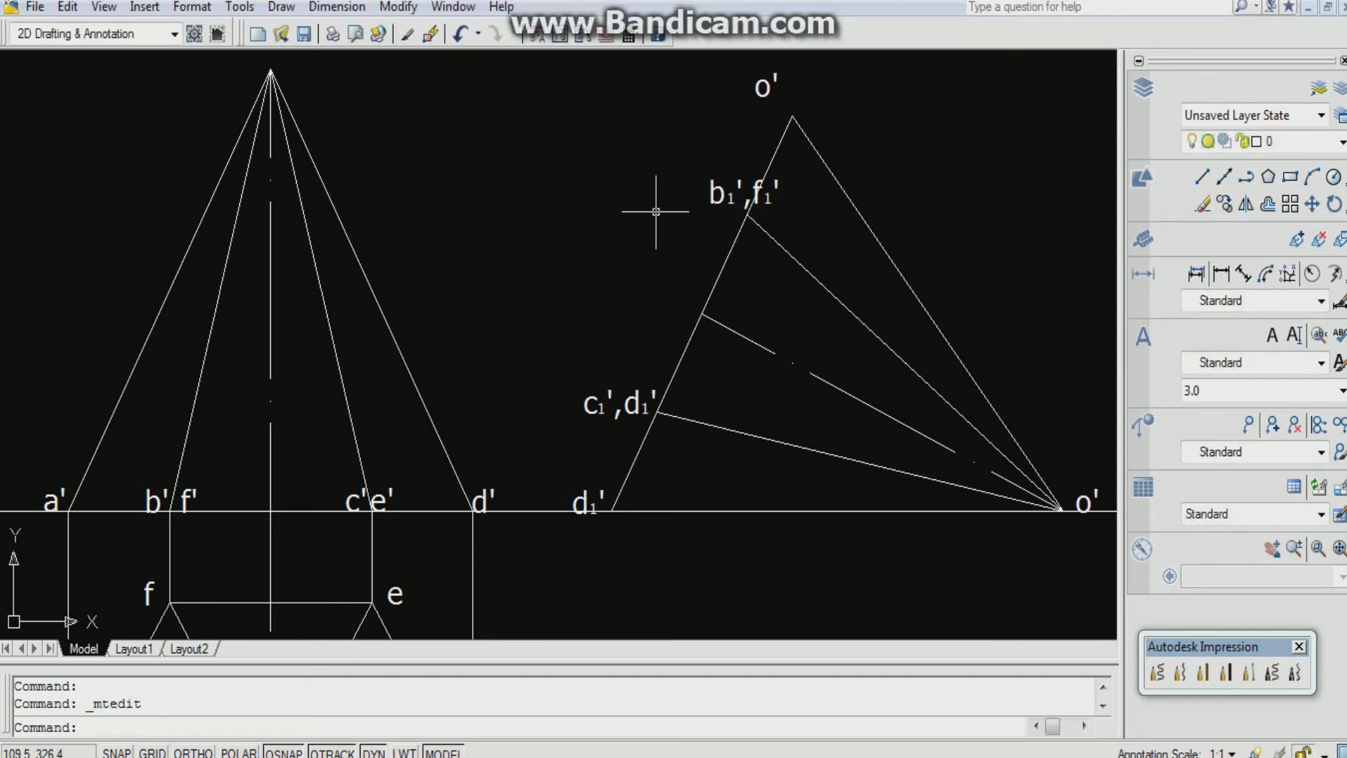
# Move the b1',f1' label just left of its edge point
pyautogui.write('m')
pyautogui.press('Return')
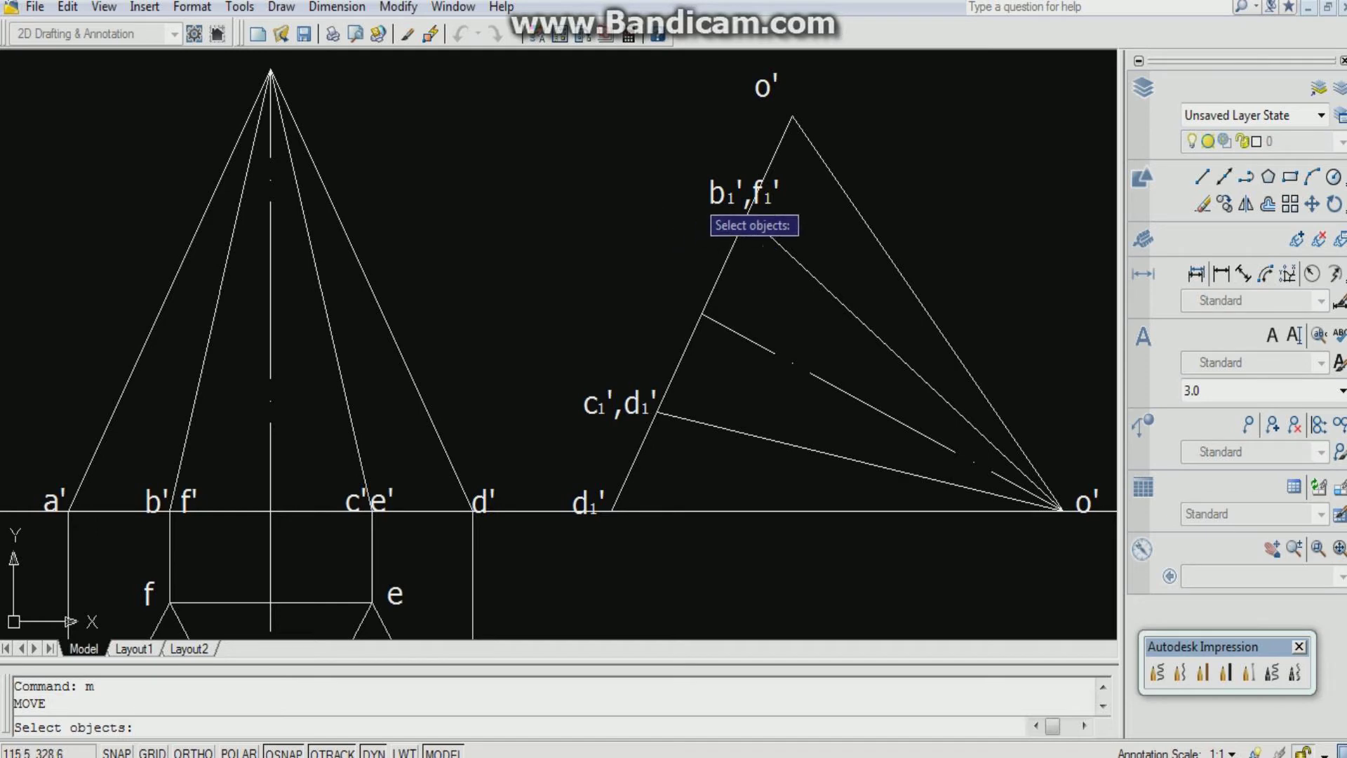
pyautogui.click(723, 202)
pyautogui.press('Return')
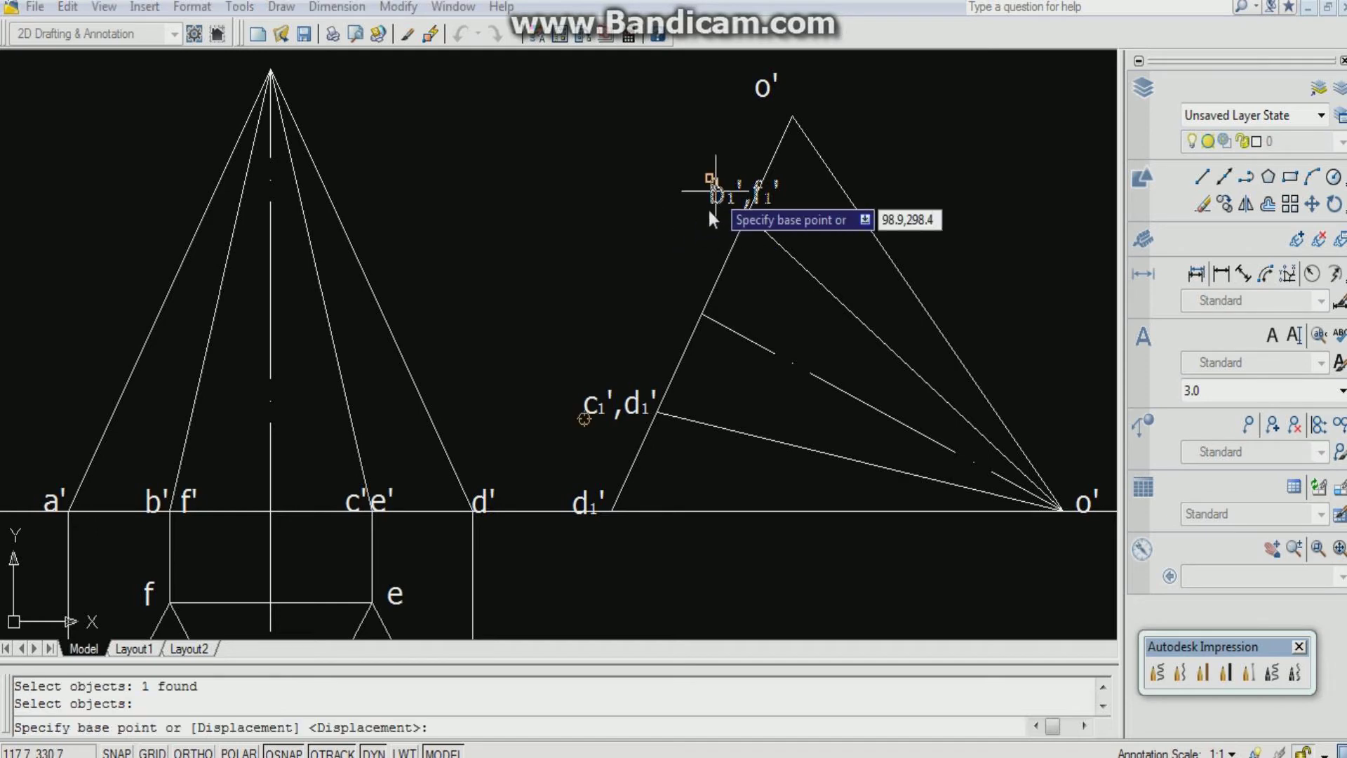
pyautogui.click(715, 190)
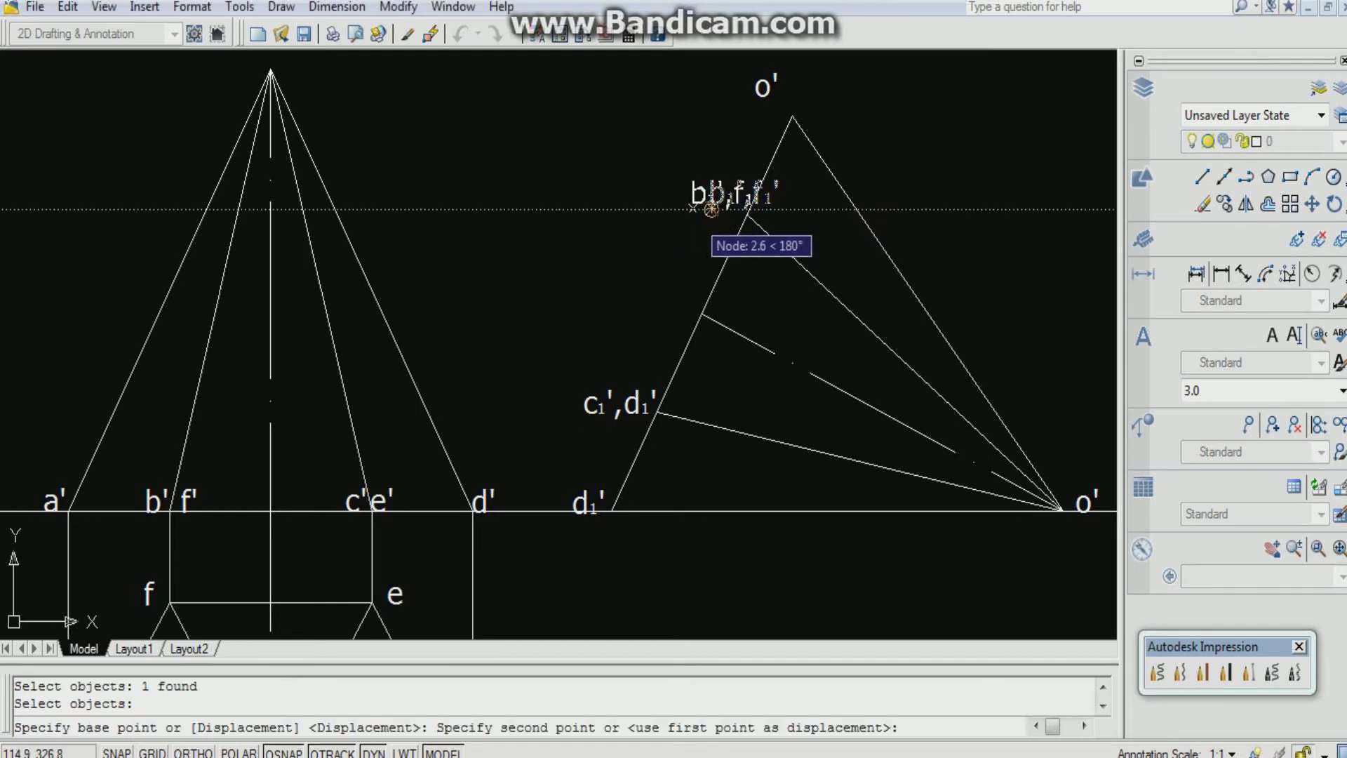
pyautogui.click(685, 223)
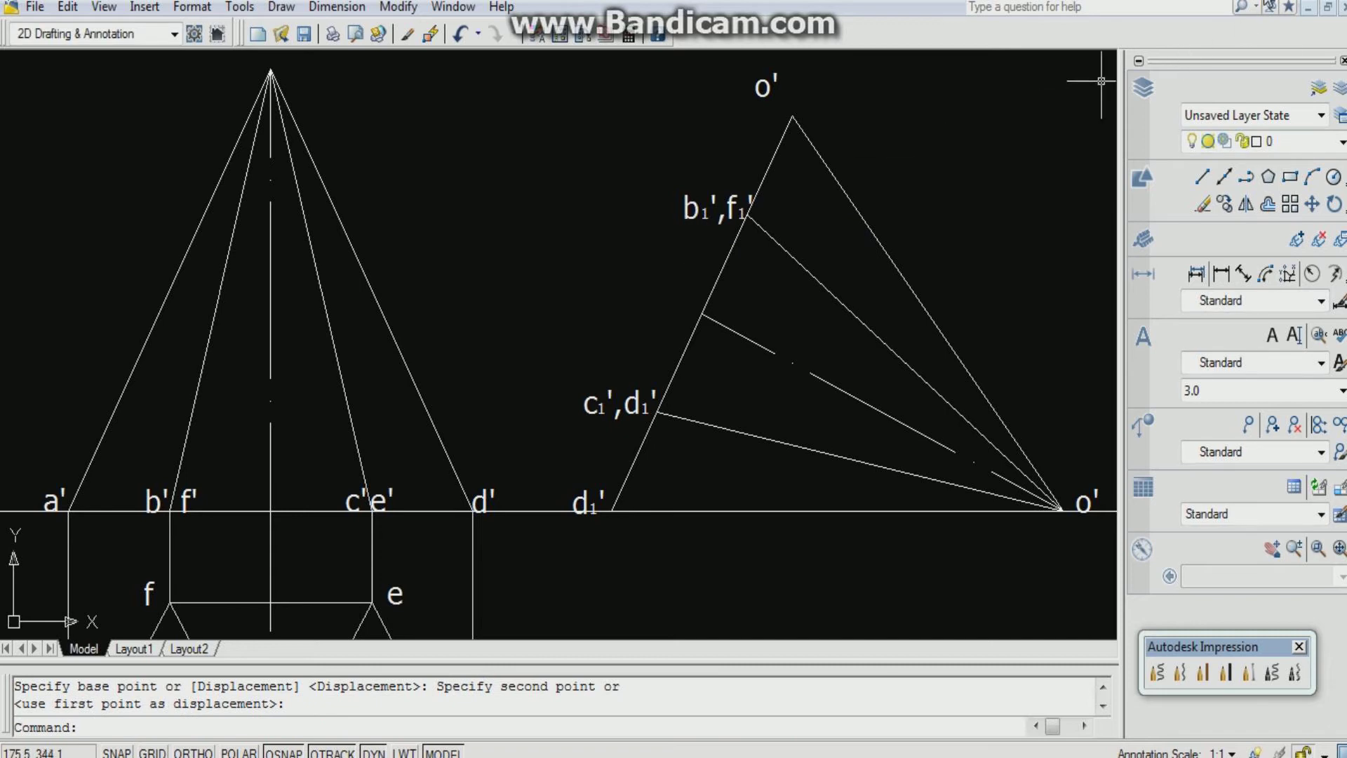
pyautogui.scroll(-3, 923, 213)
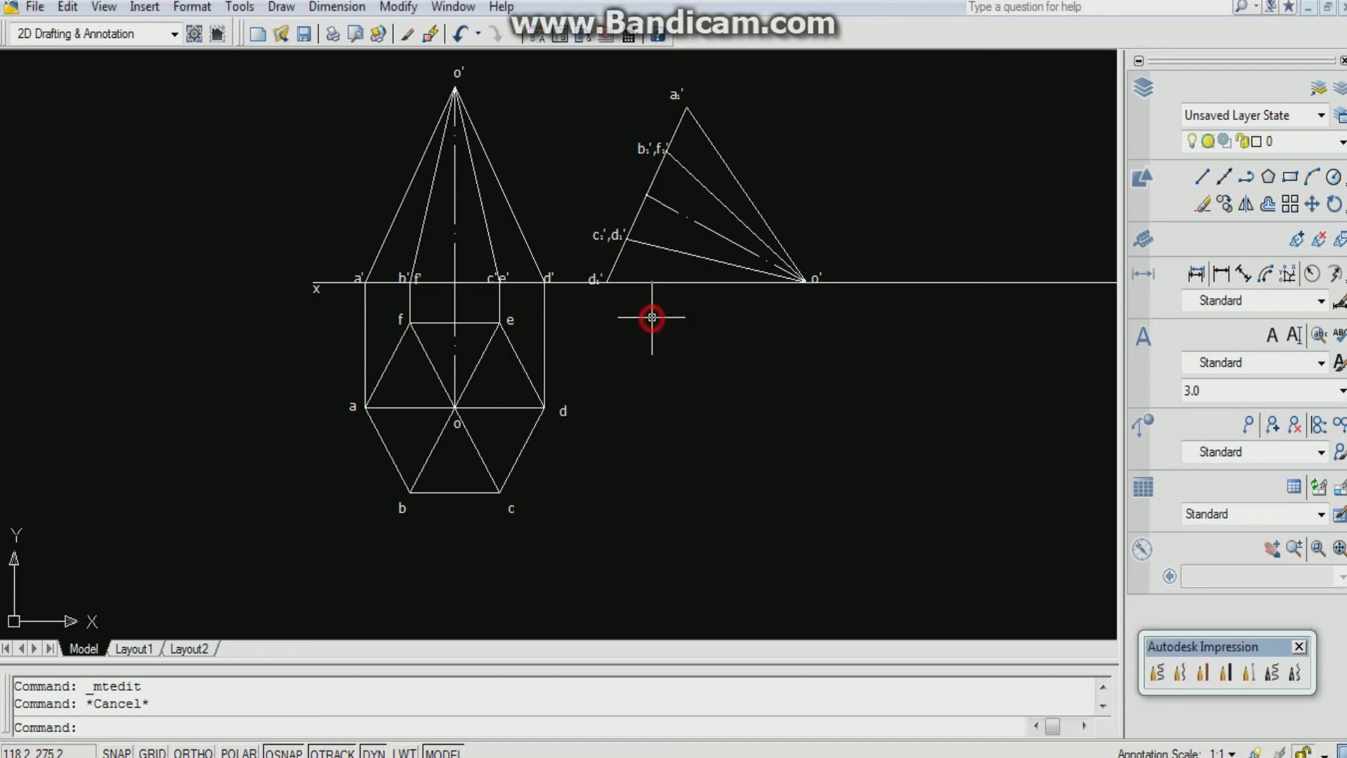
# Draw vertical projectors straight down from d1' and c1',d1' with Ortho on
pyautogui.write('l')
pyautogui.press('Return')
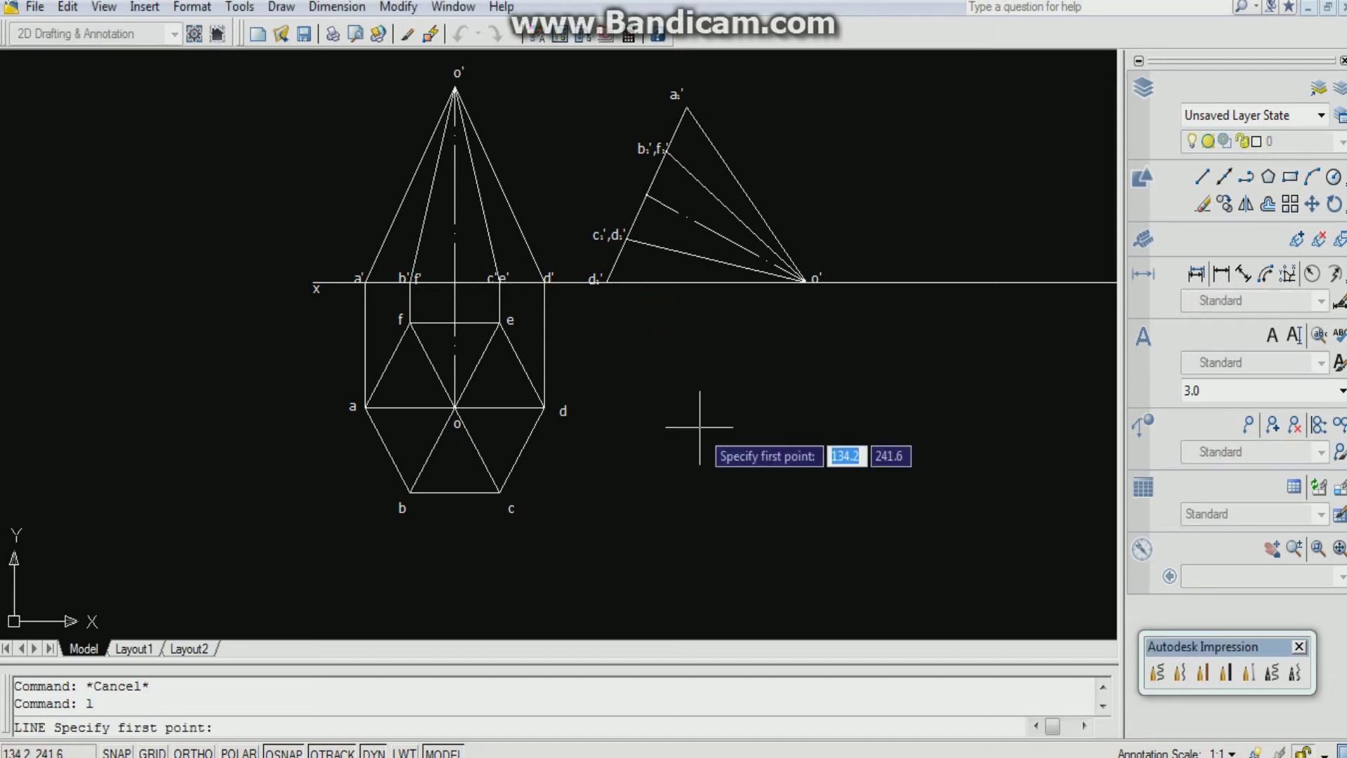
pyautogui.click(606, 281)
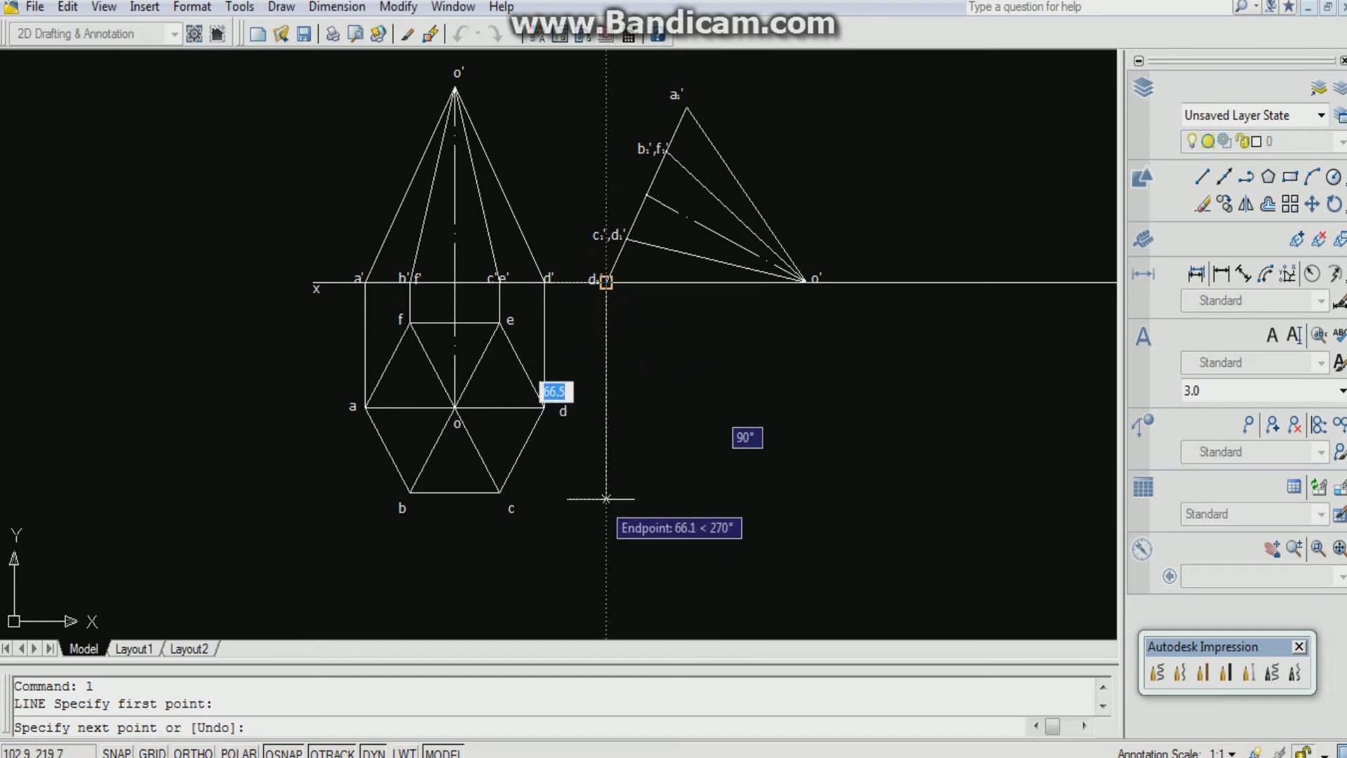
pyautogui.press('F8')
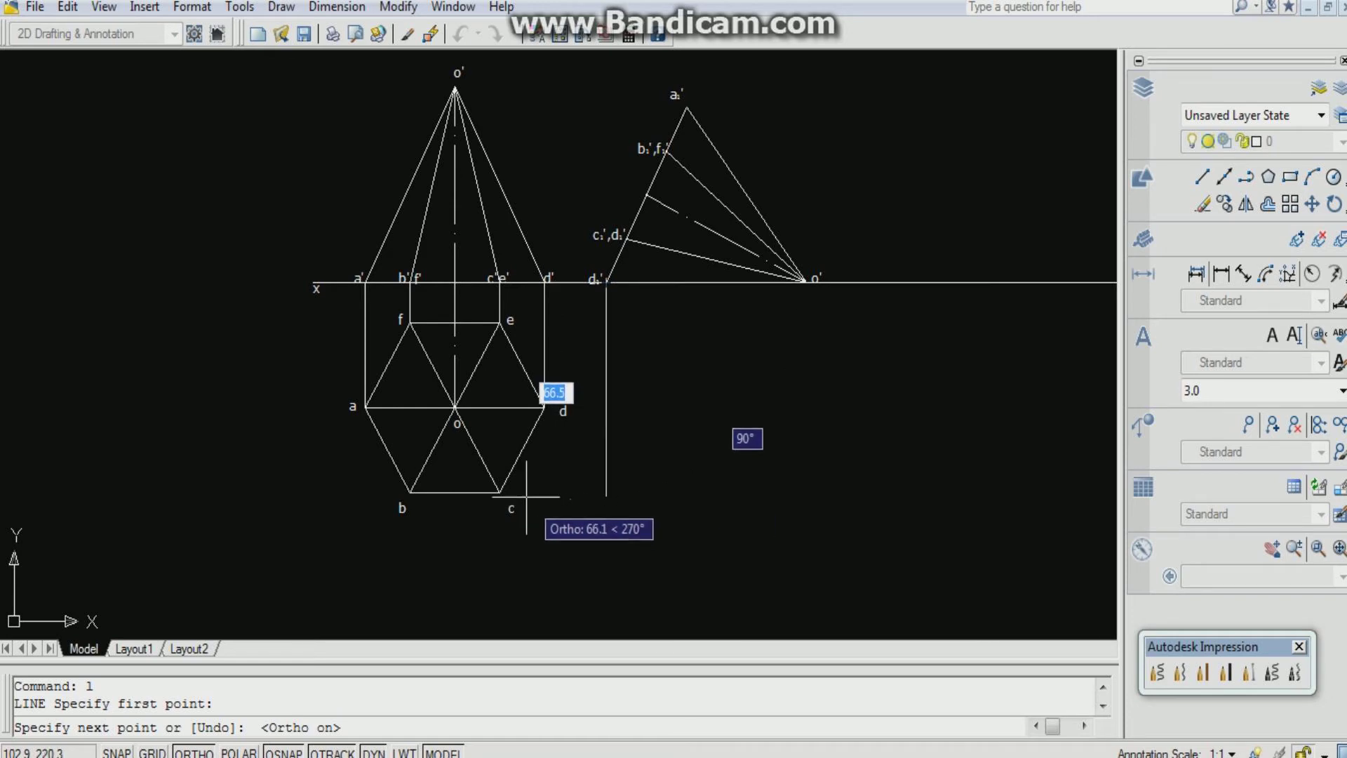
pyautogui.click(606, 492)
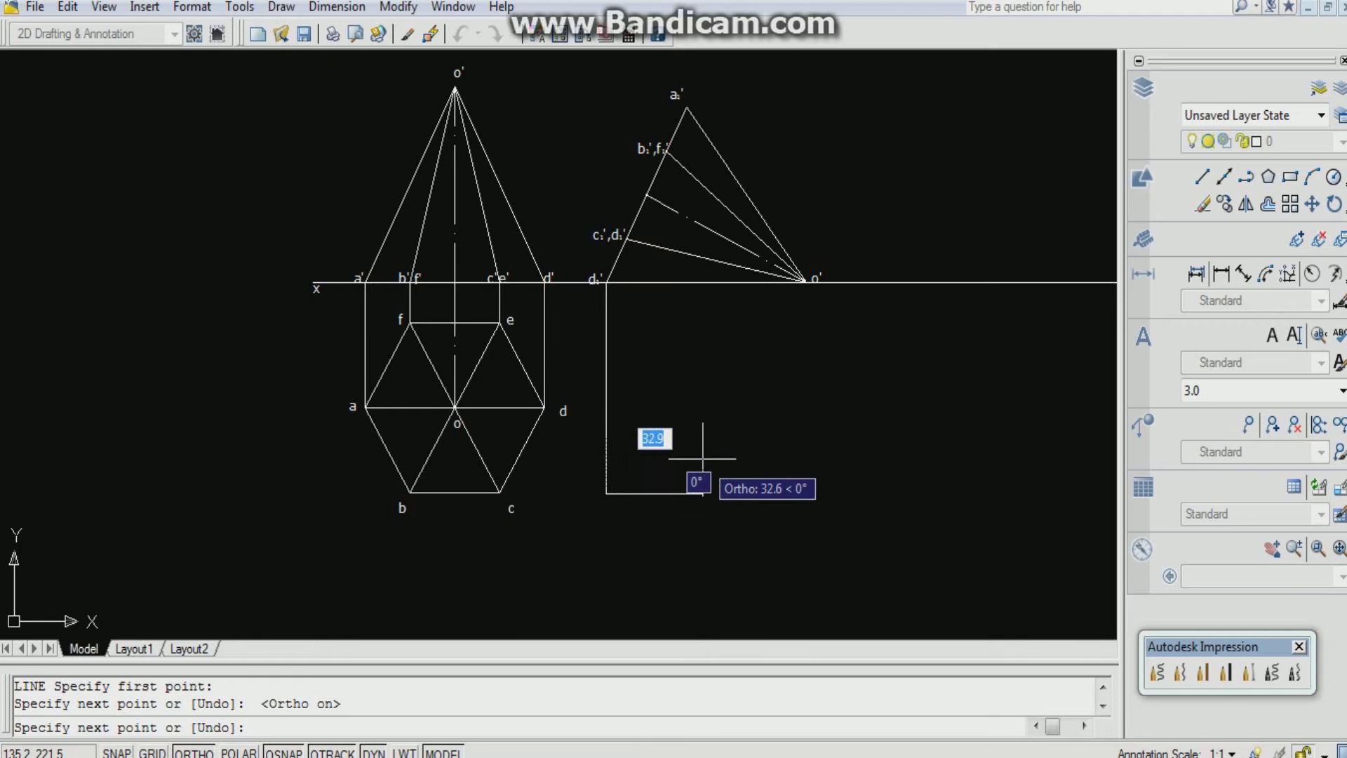
pyautogui.press('Return')
pyautogui.press('Return')
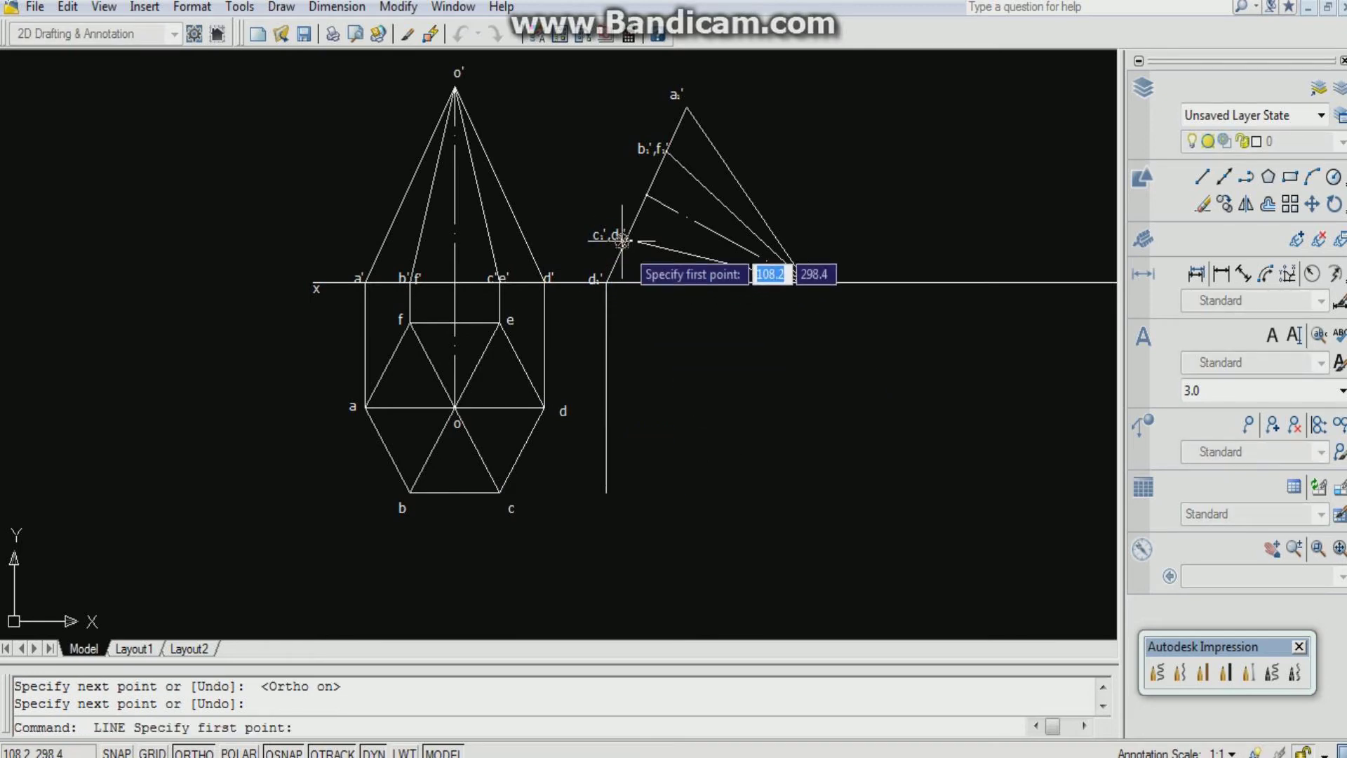
pyautogui.scroll(2, 649, 249)
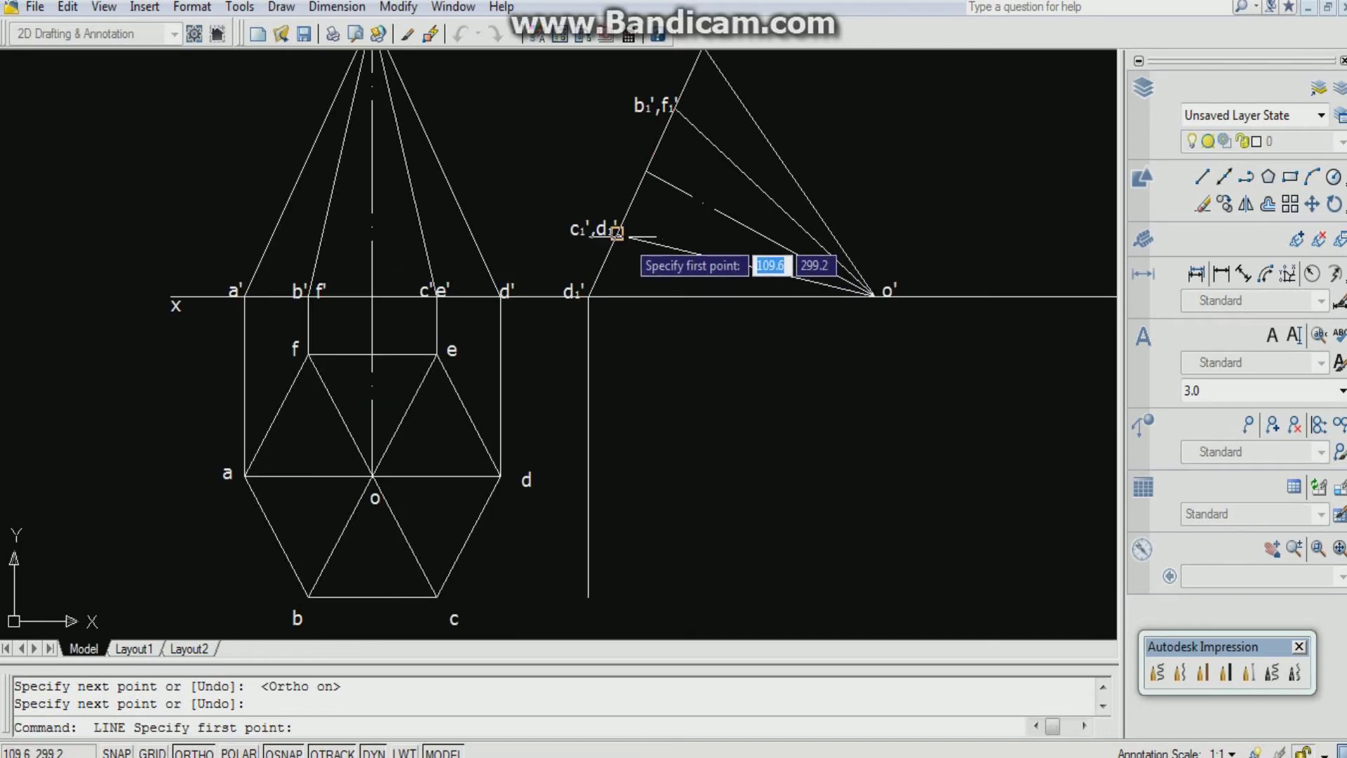
pyautogui.click(626, 240)
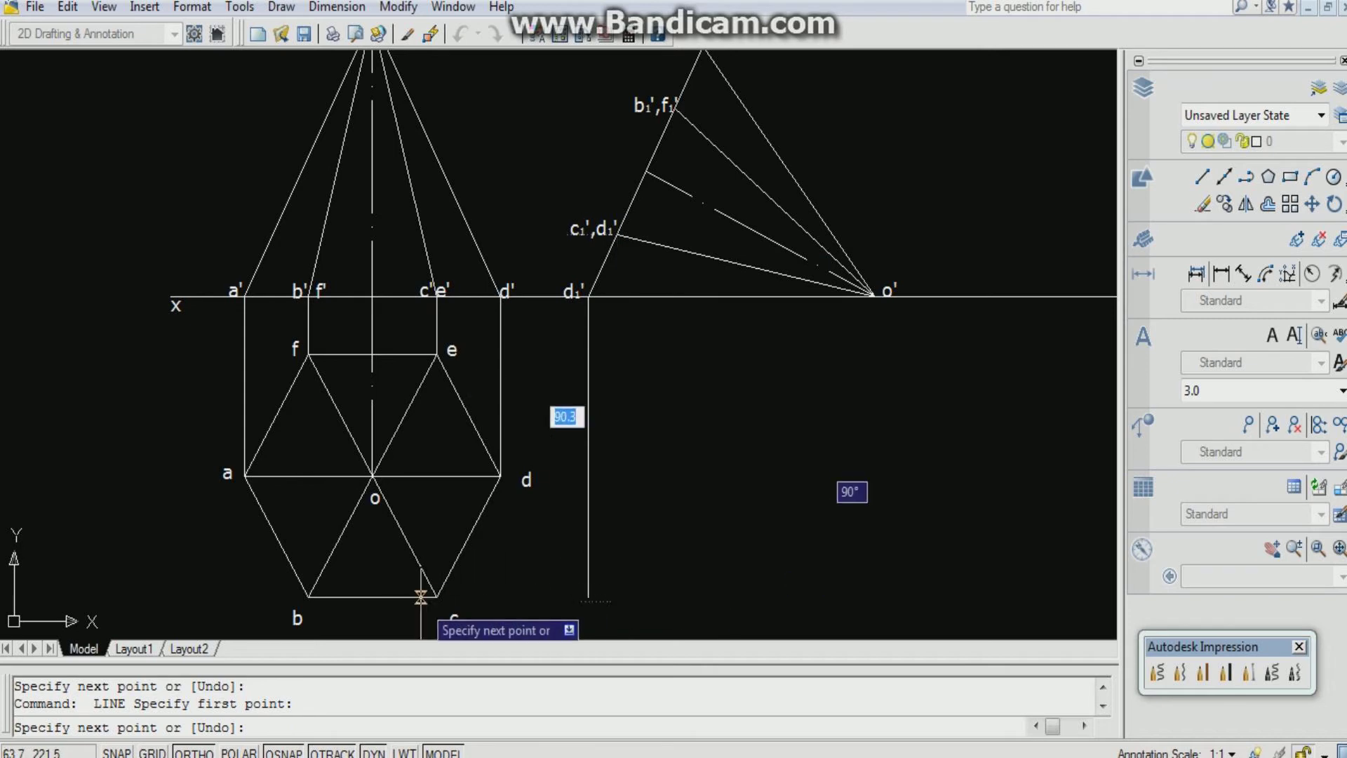
pyautogui.click(617, 596)
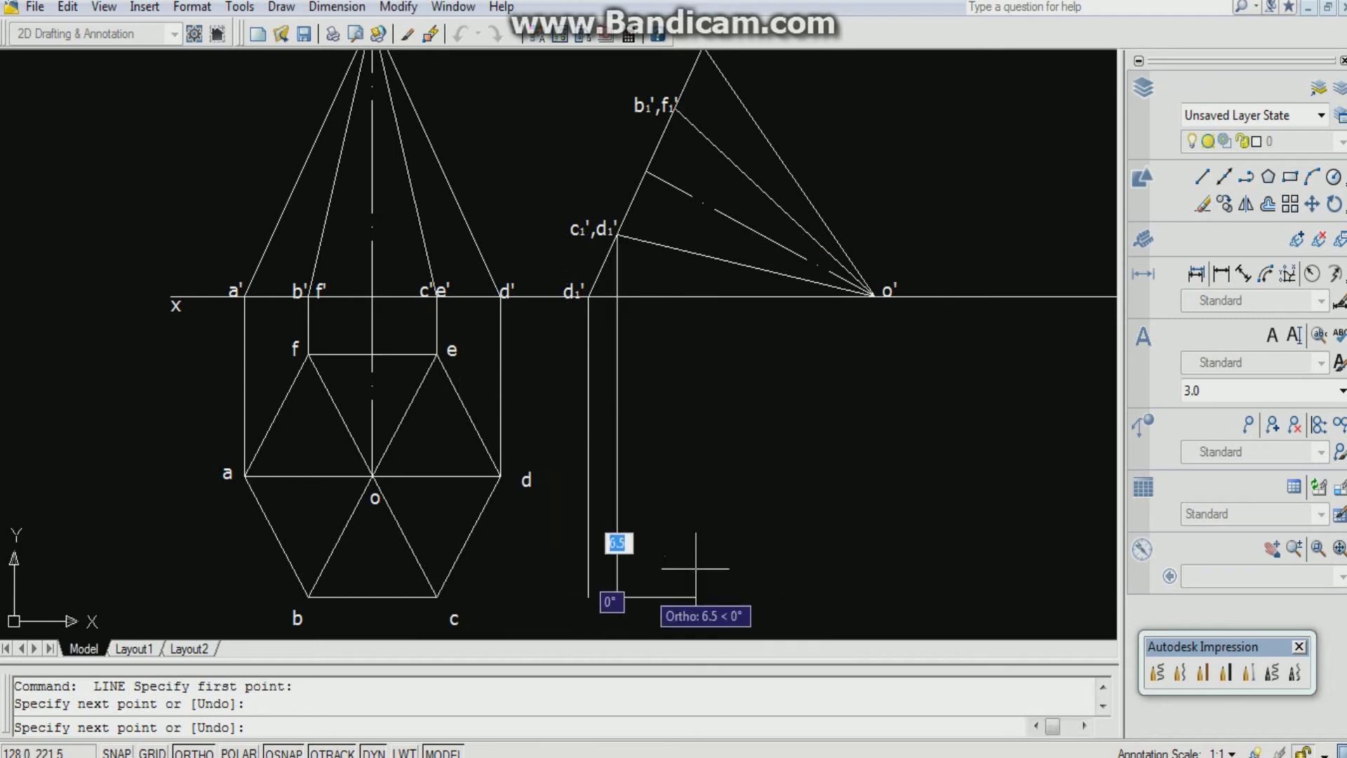
pyautogui.press('Return')
pyautogui.press('Return')
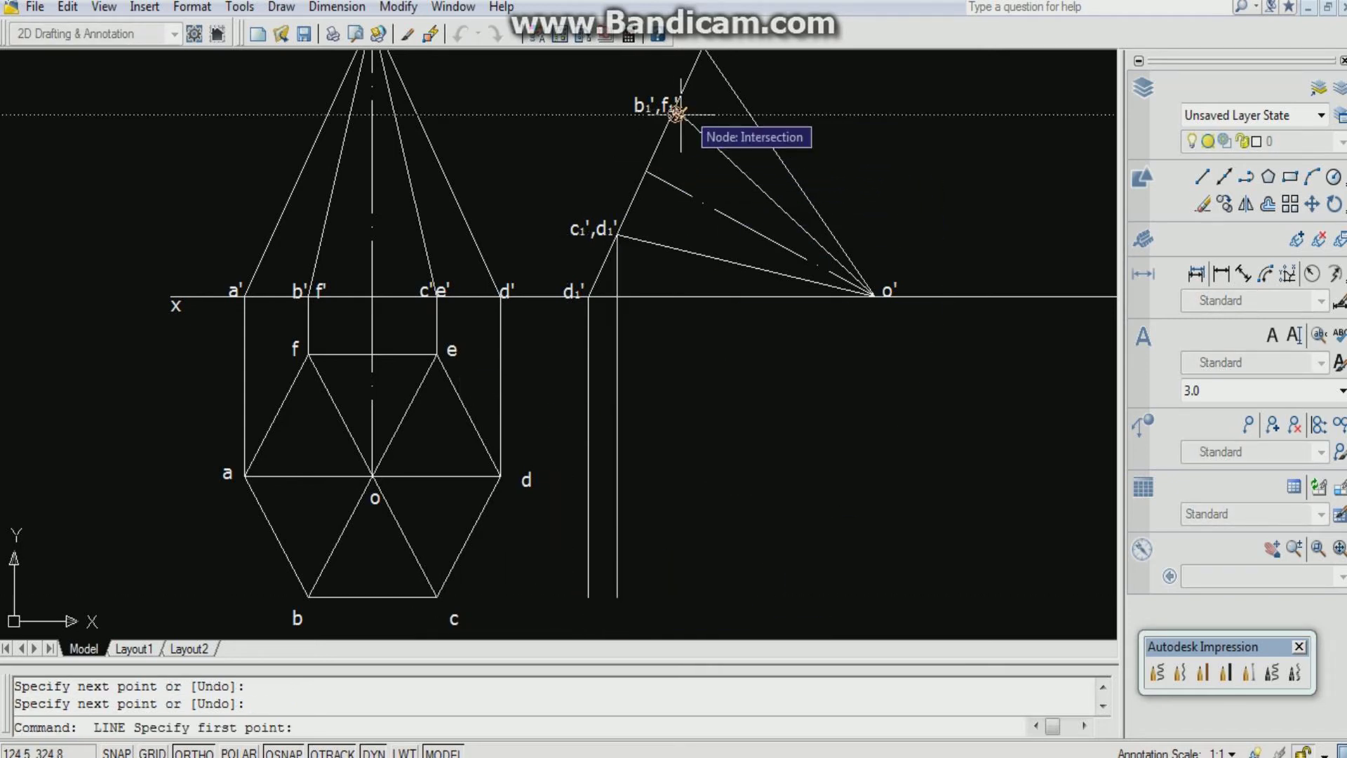
# Drop vertical projectors from b1',f1' and a1' to the same lower level
pyautogui.scroll(4, 640, 121)
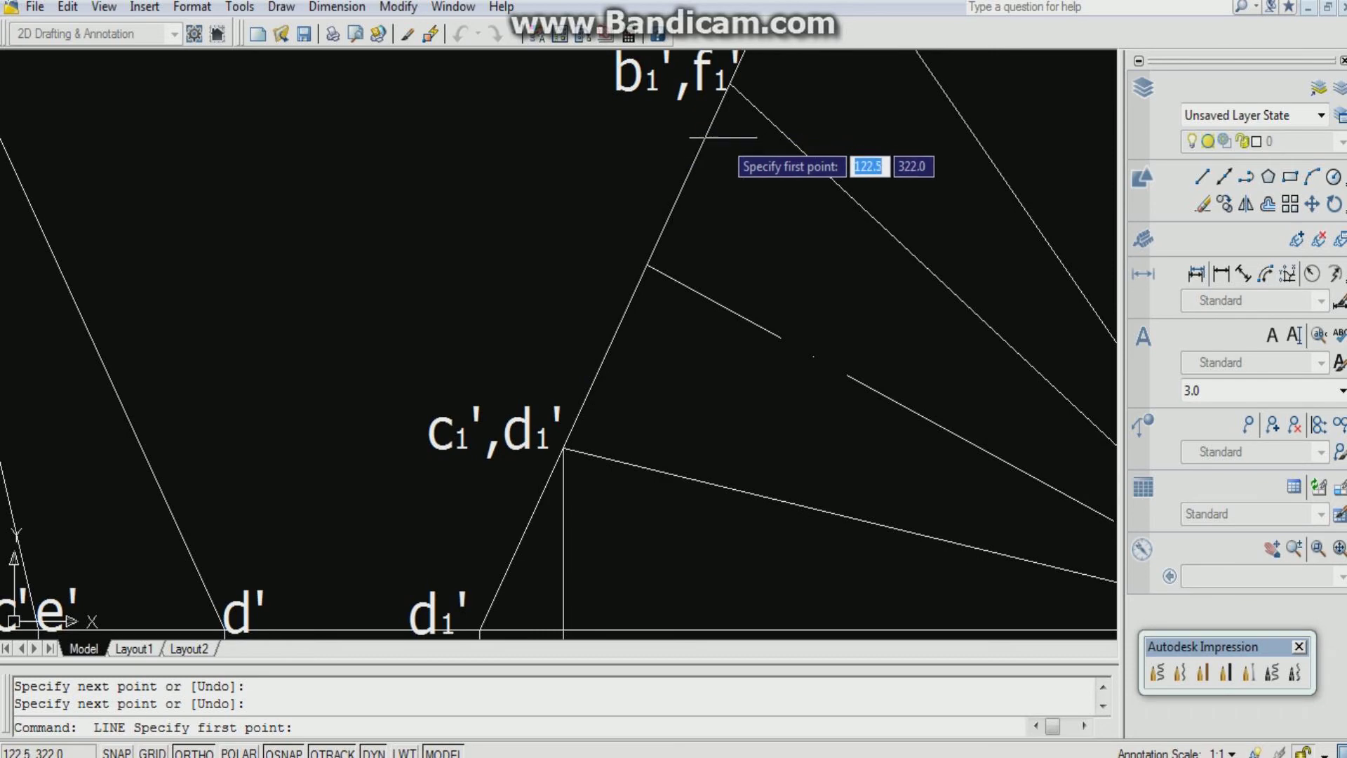
pyautogui.click(729, 82)
pyautogui.scroll(-5, 722, 302)
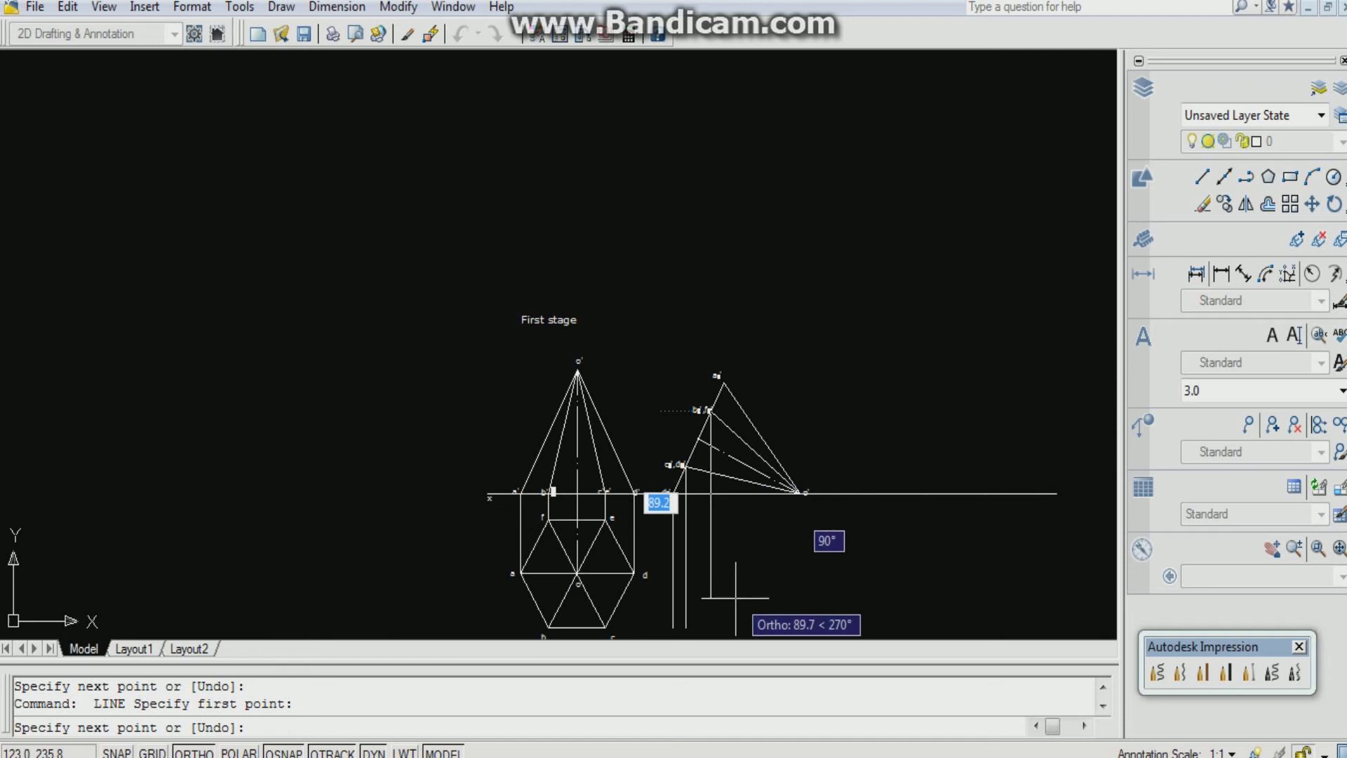
pyautogui.click(711, 625)
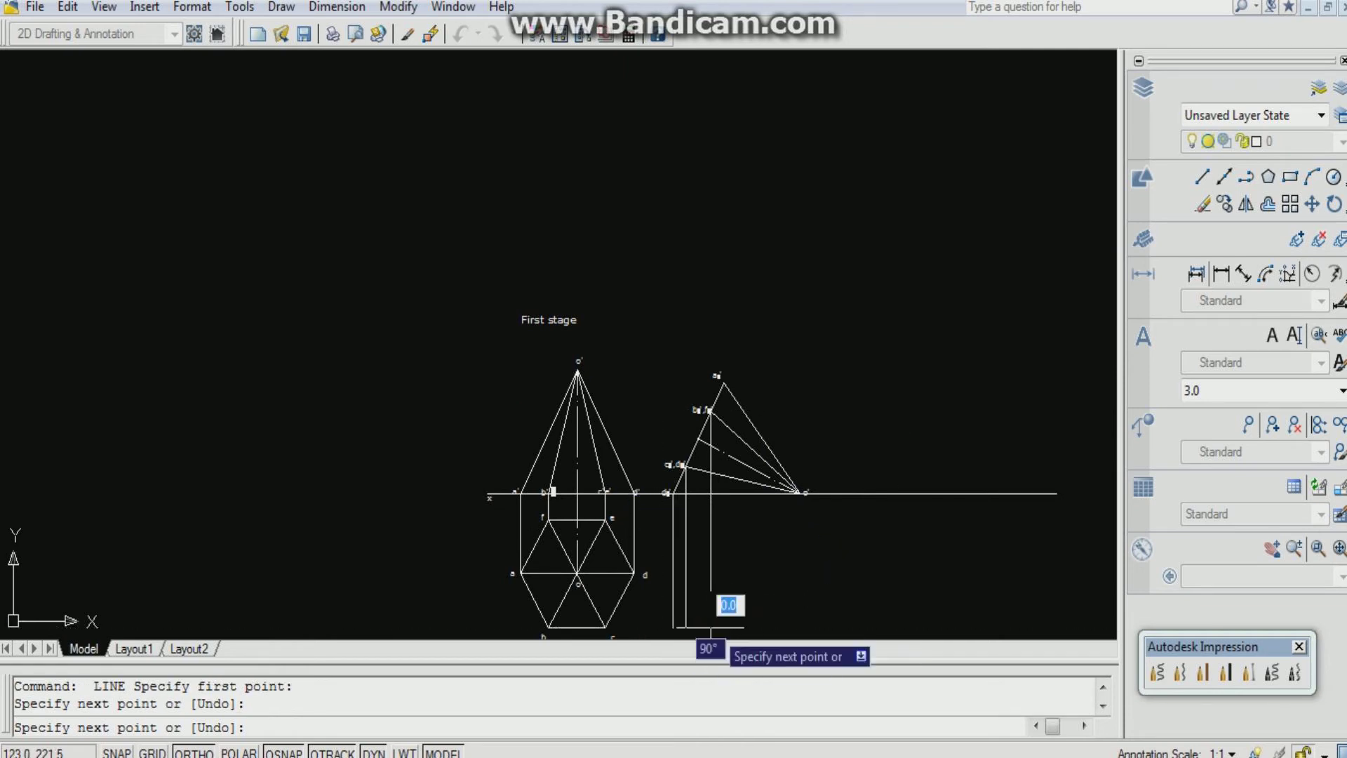
pyautogui.press('Return')
pyautogui.press('Return')
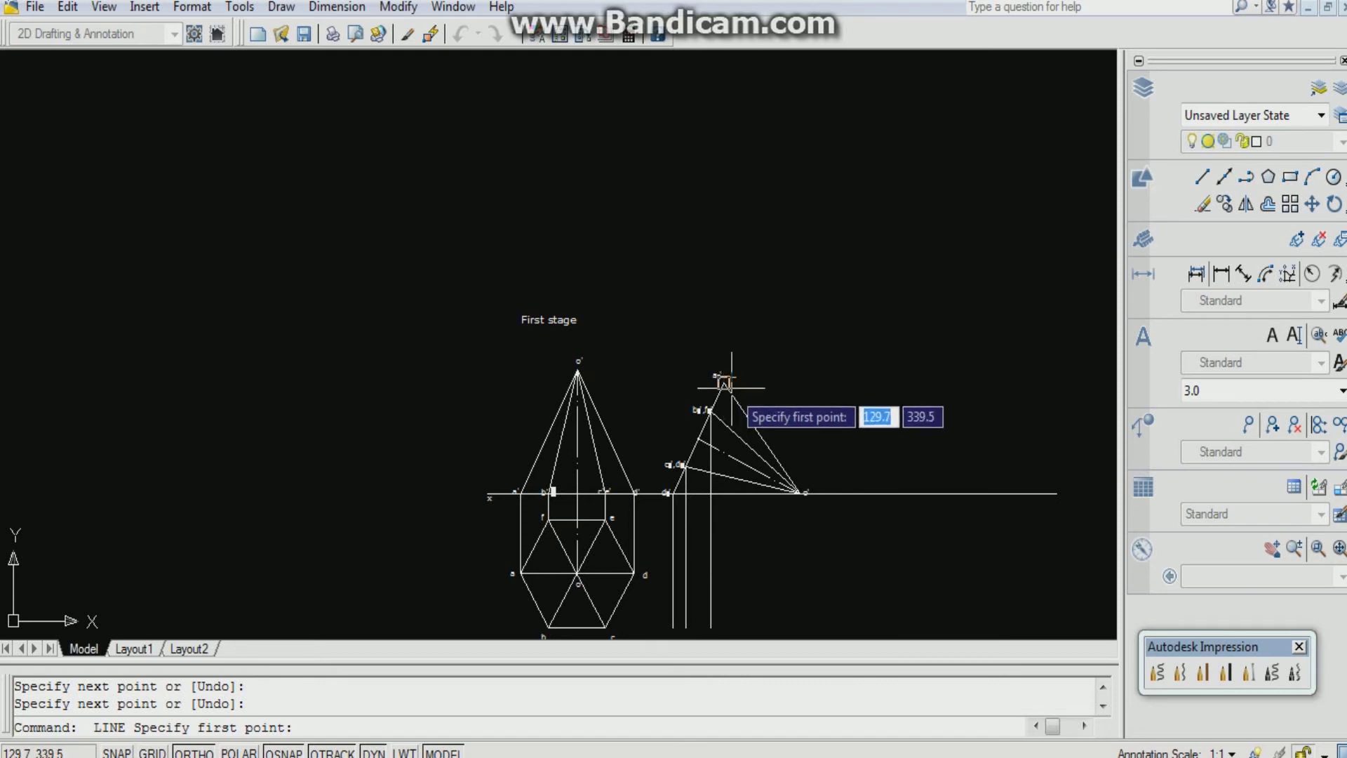
pyautogui.scroll(5, 730, 390)
pyautogui.click(706, 373)
pyautogui.scroll(-5, 706, 373)
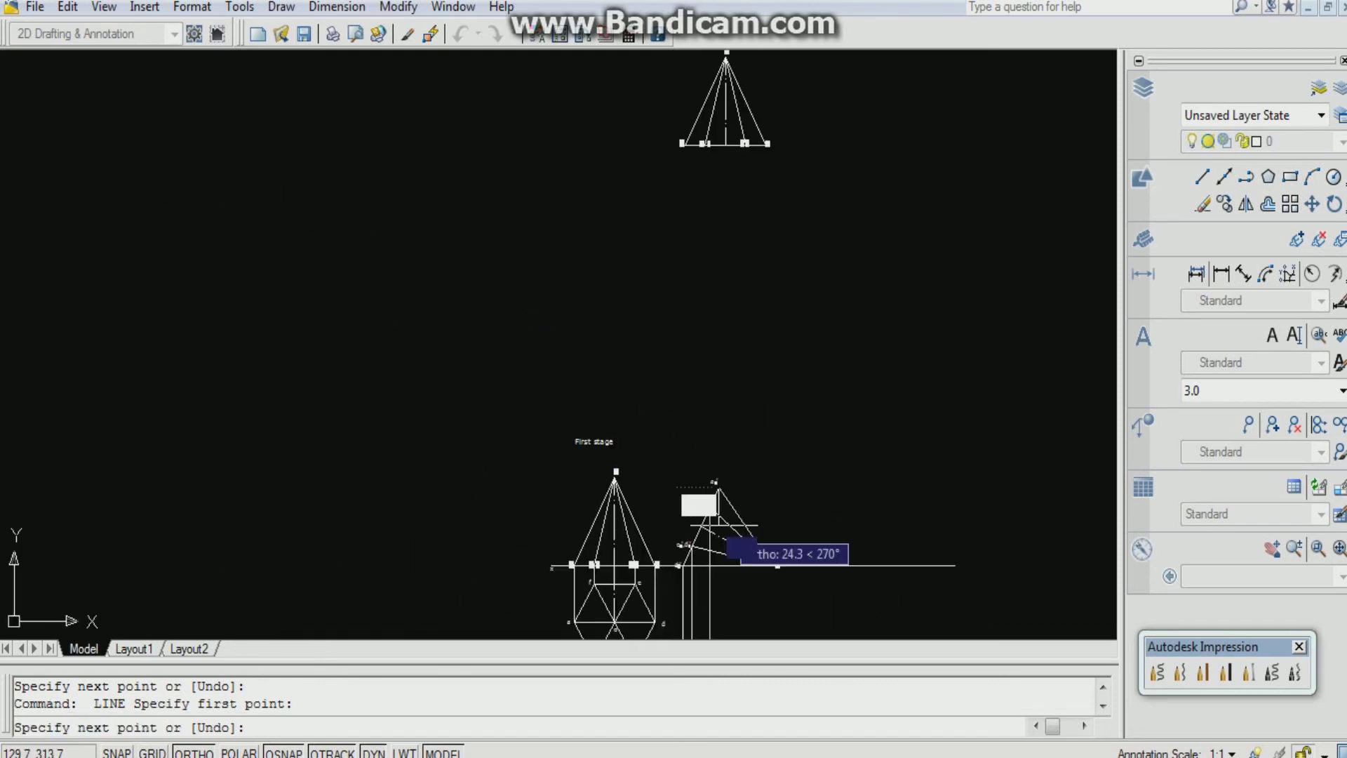
pyautogui.scroll(-3, 702, 239)
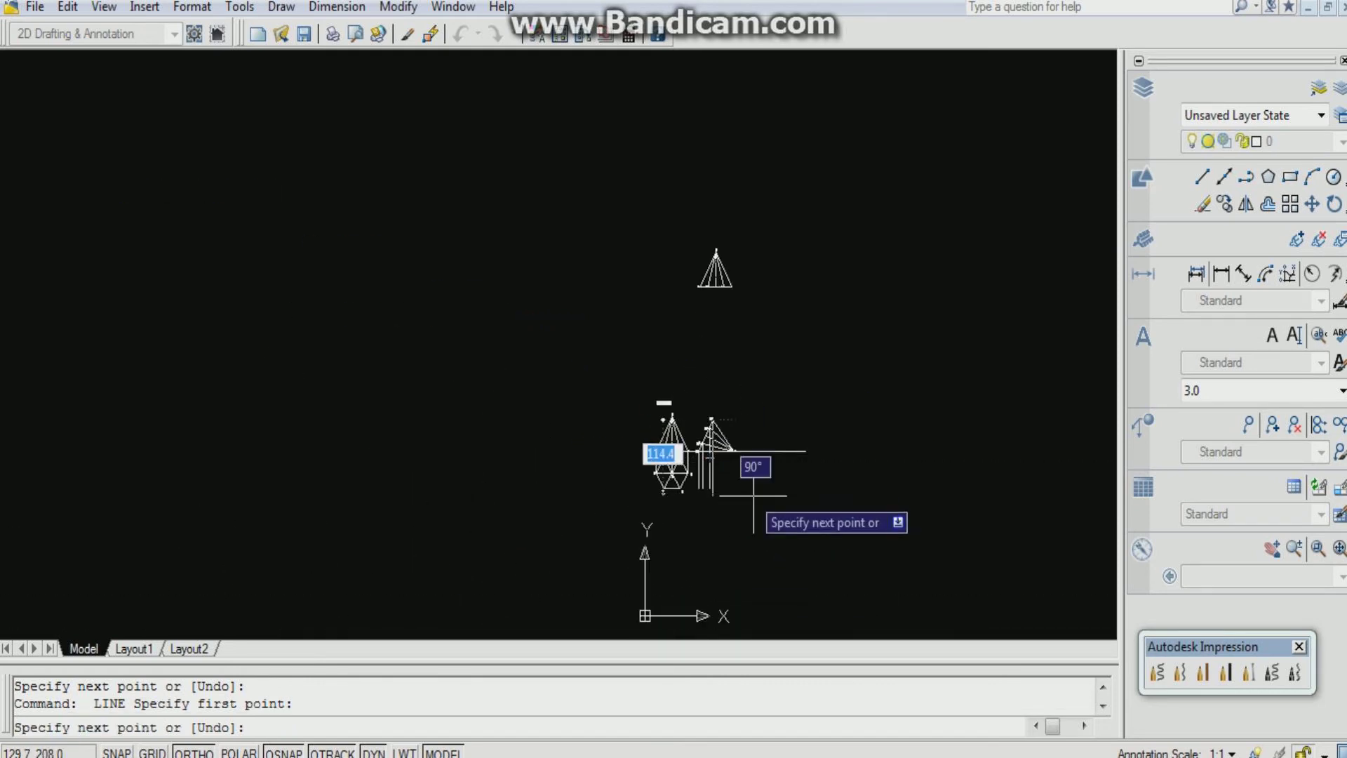
pyautogui.scroll(4, 723, 493)
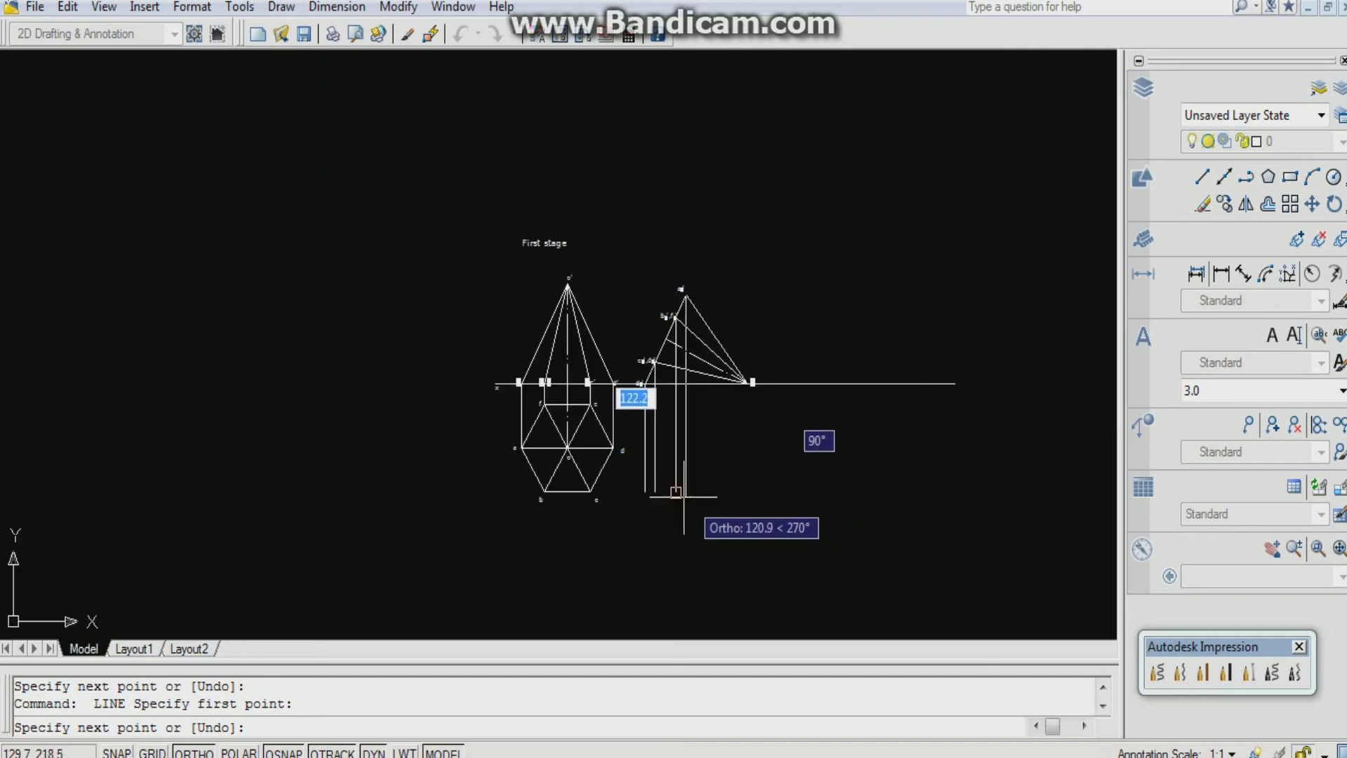
pyautogui.scroll(5, 685, 495)
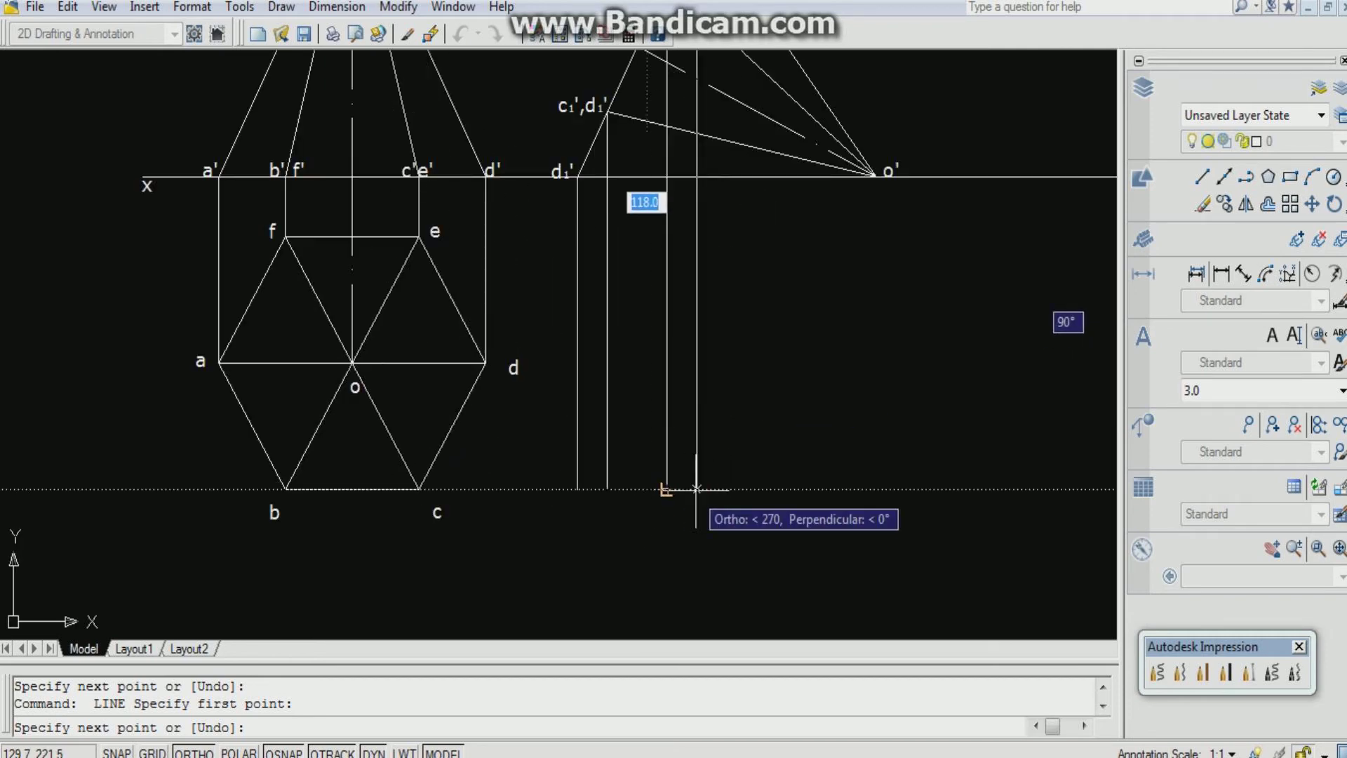
pyautogui.click(695, 489)
pyautogui.press('Return')
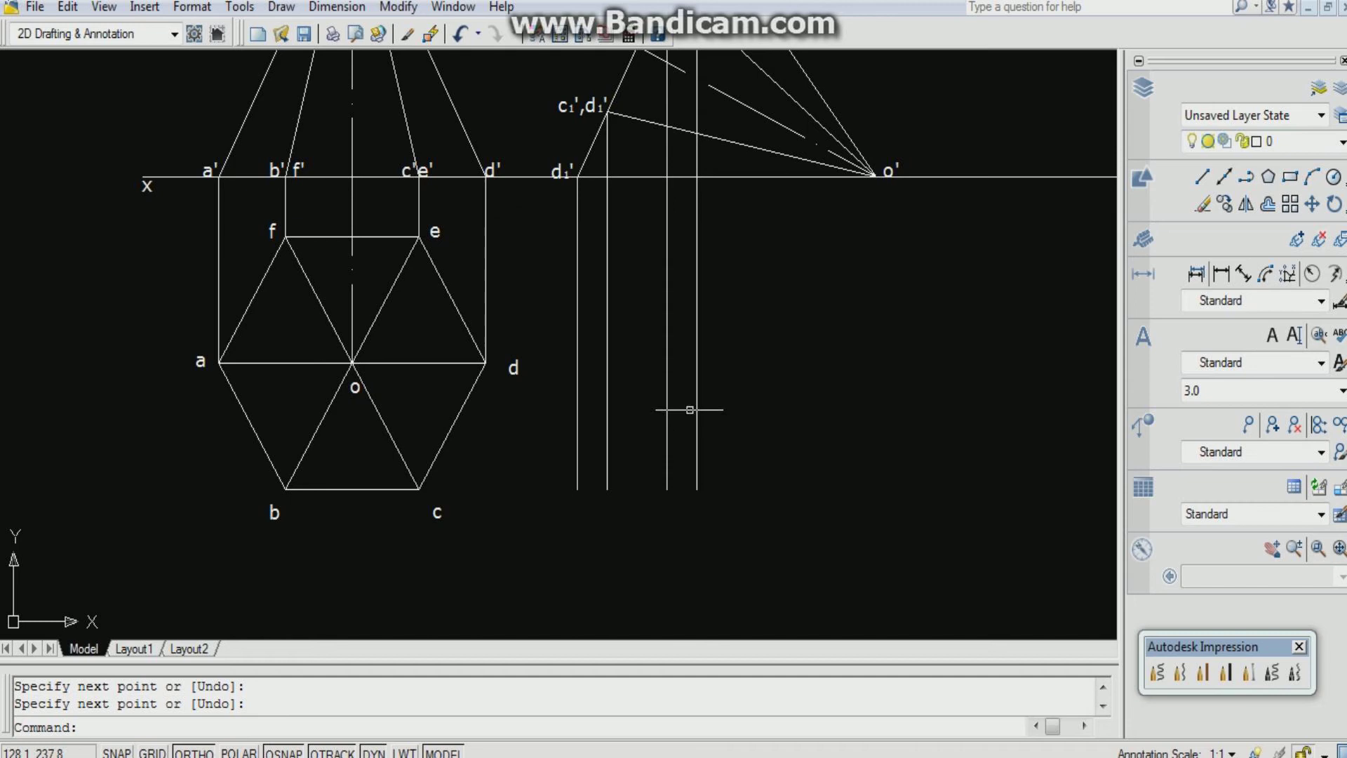
pyautogui.press('Return')
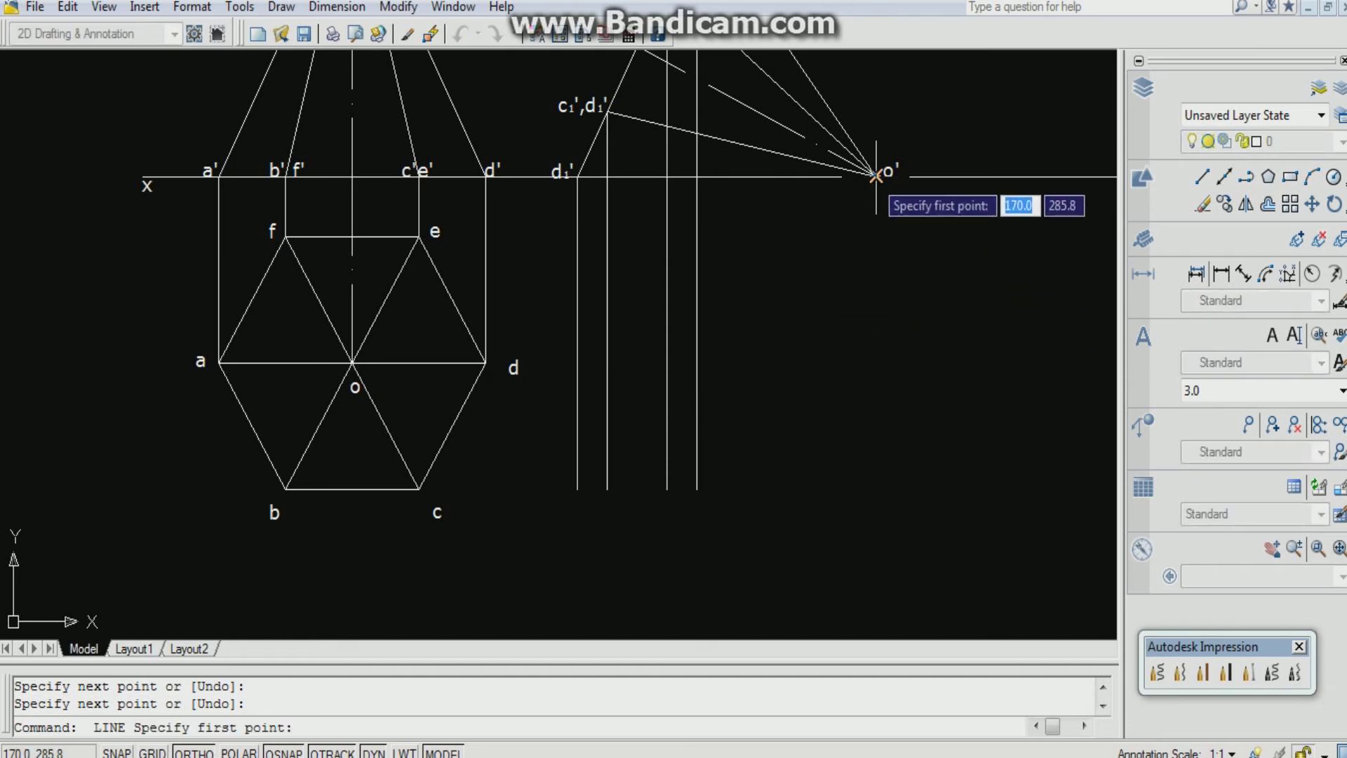
# Drop a vertical projector from apex o' below the reference line
pyautogui.scroll(3, 876, 176)
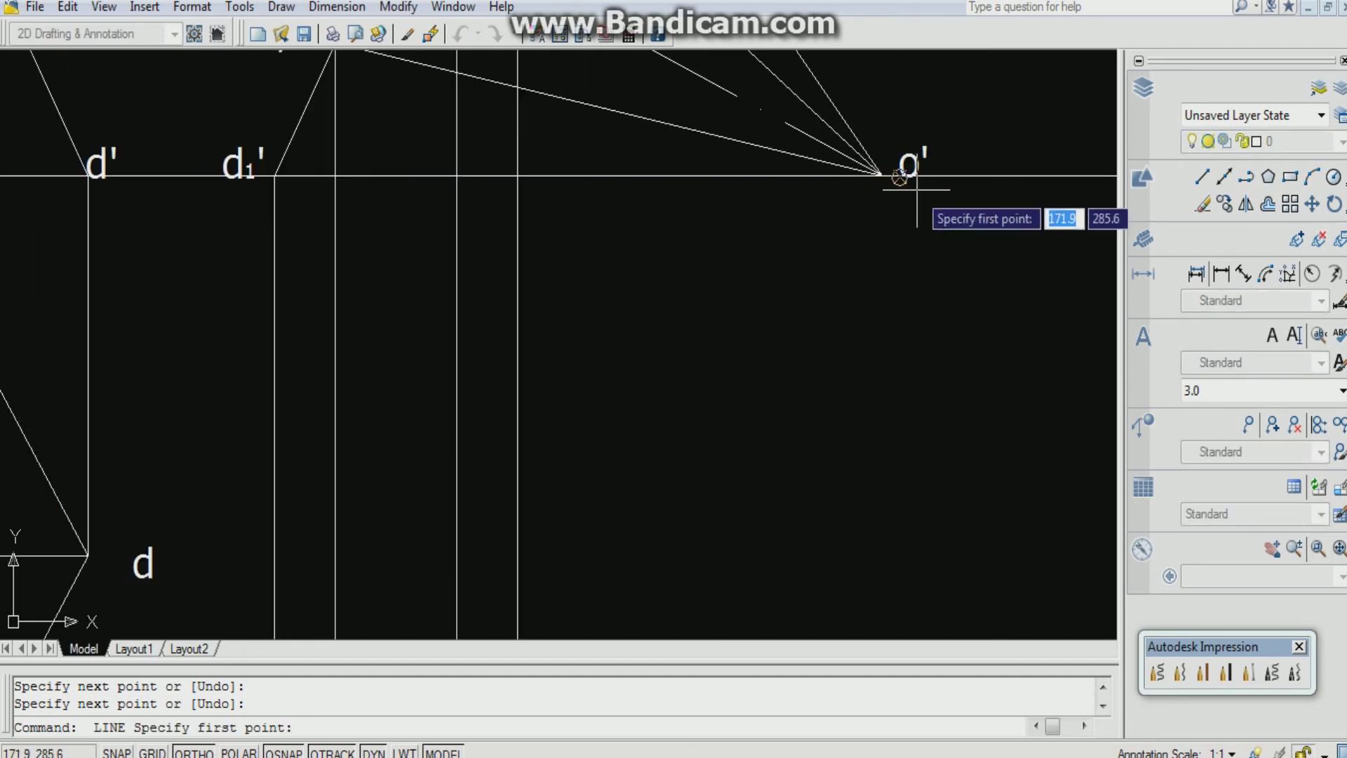
pyautogui.click(883, 176)
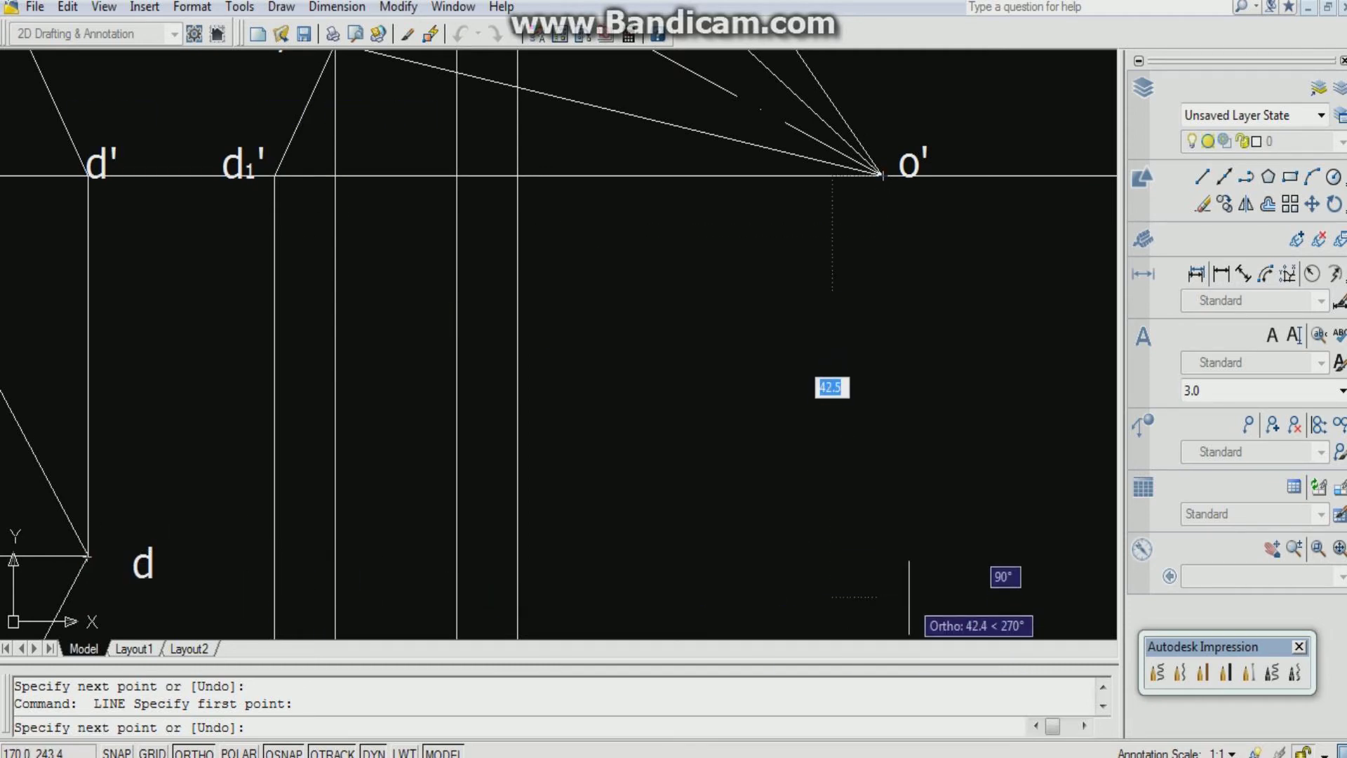
pyautogui.scroll(-2, 883, 591)
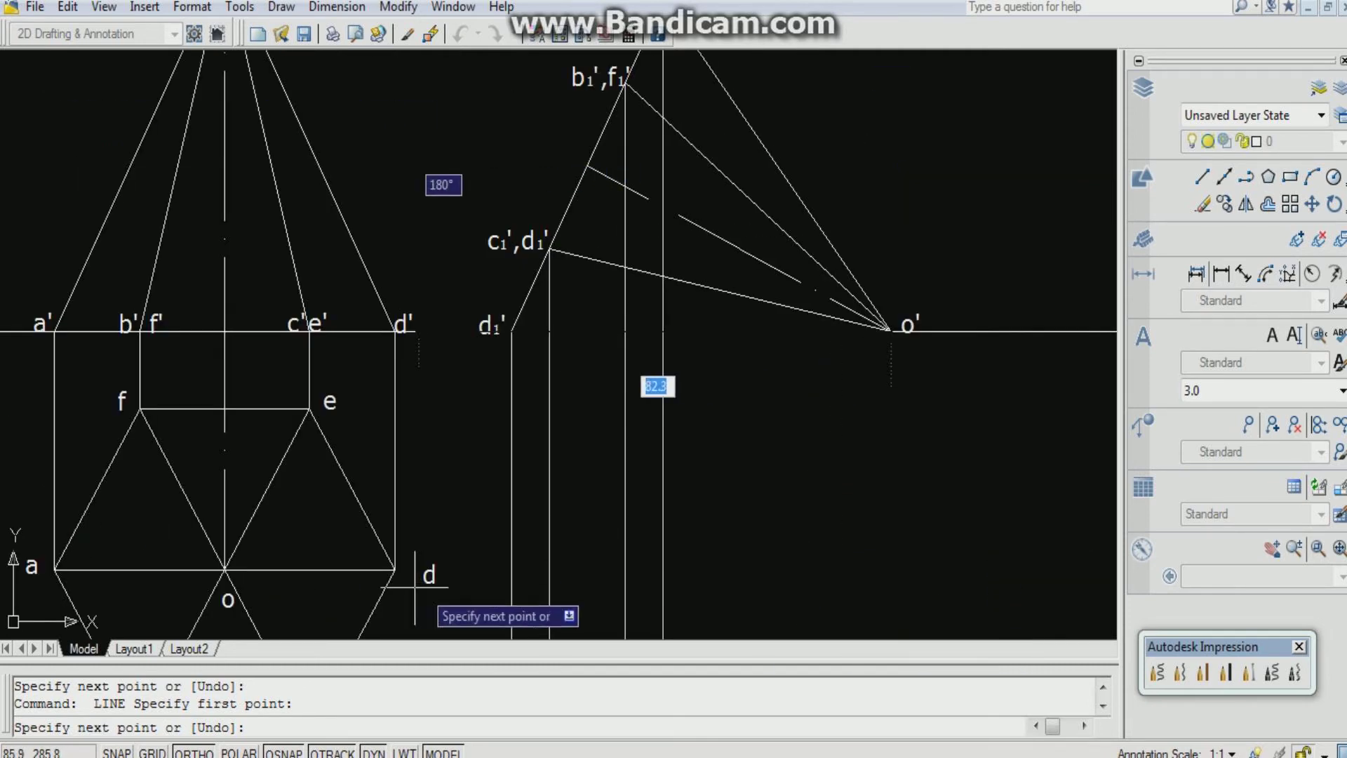
pyautogui.click(895, 596)
pyautogui.press('Return')
pyautogui.press('Return')
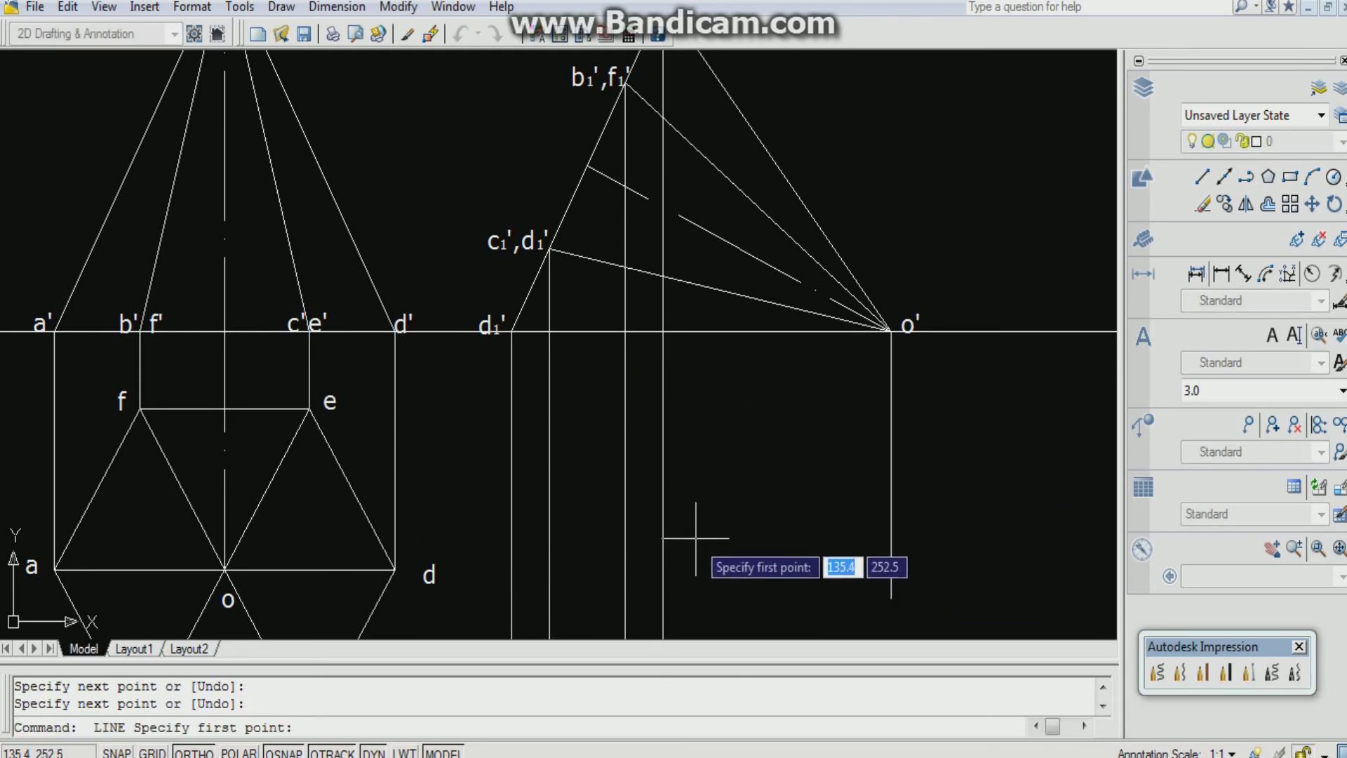
pyautogui.press('Escape')
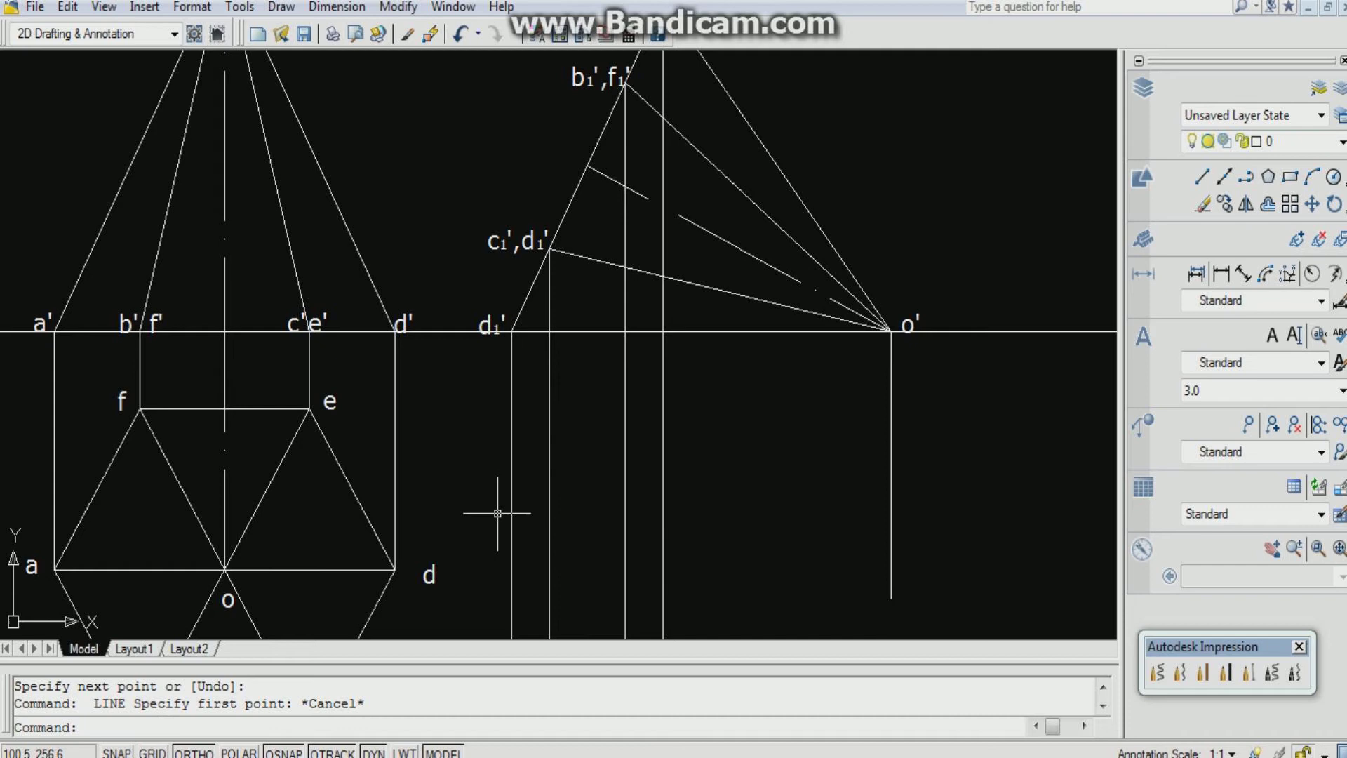
# Draw horizontal projectors from hexagon corners e and d across to the verticals
pyautogui.press('Return')
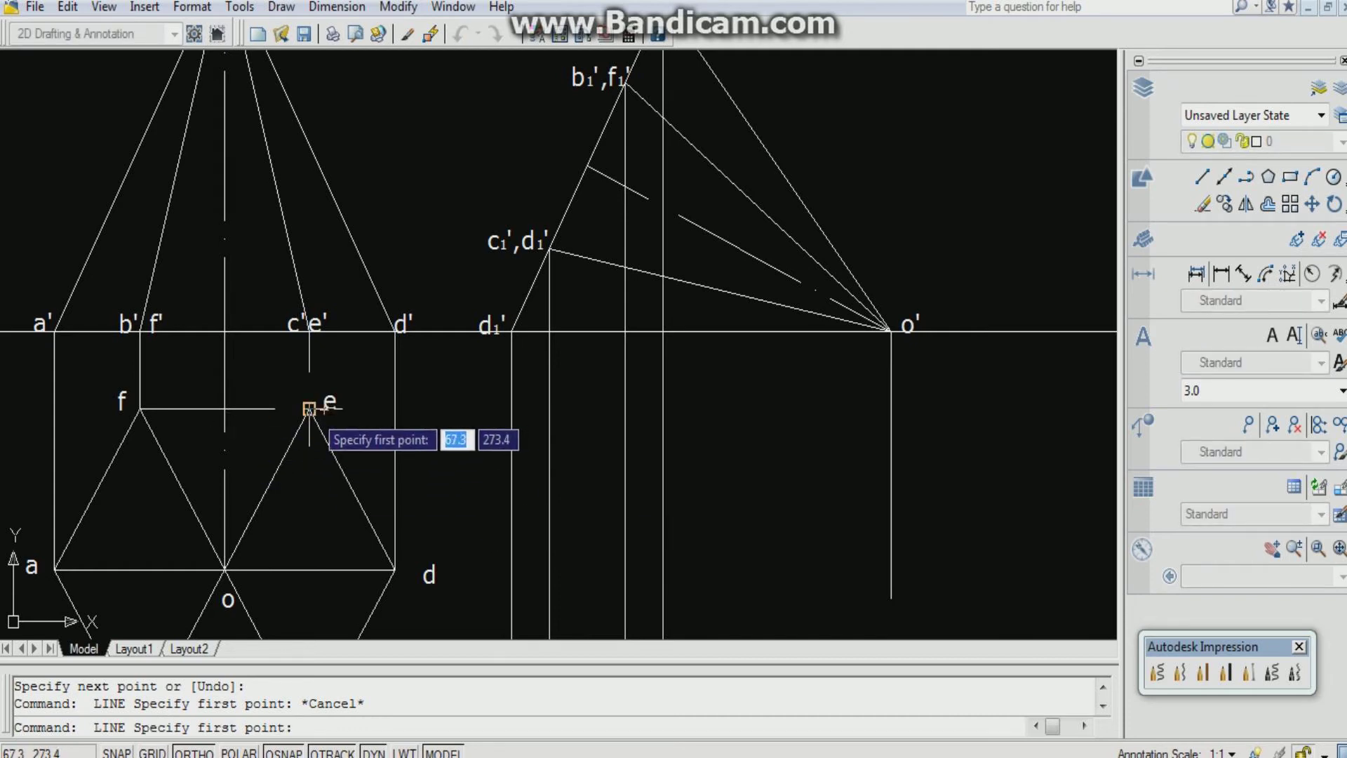
pyautogui.click(309, 408)
pyautogui.click(662, 408)
pyautogui.press('Return')
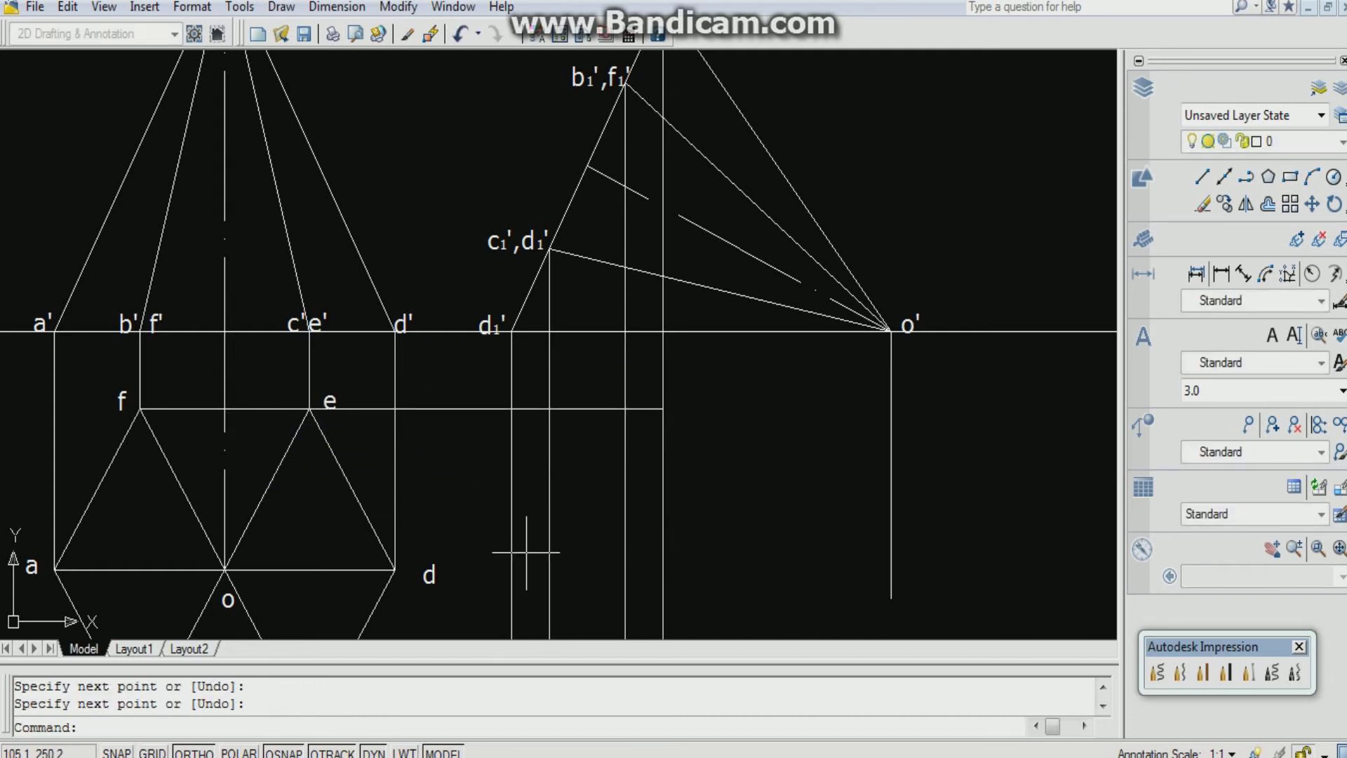
pyautogui.press('Return')
pyautogui.click(395, 569)
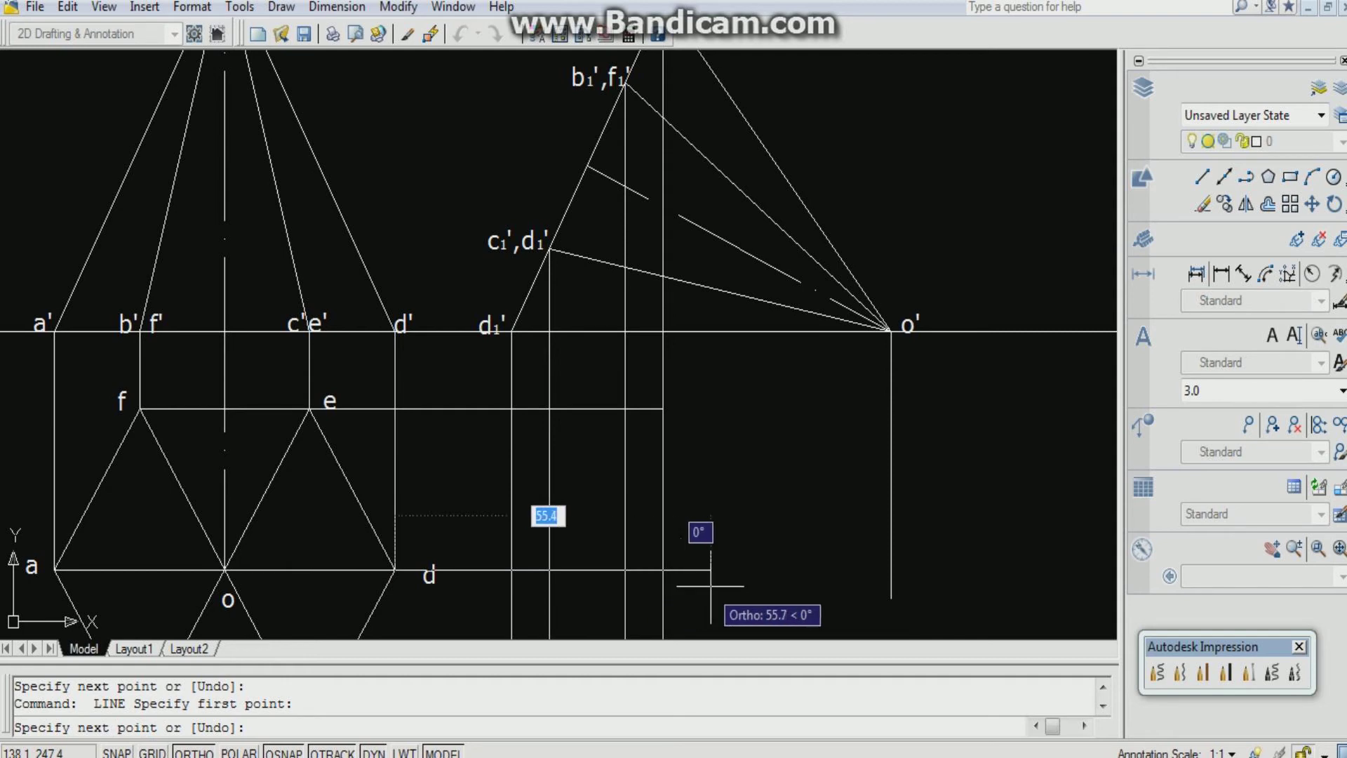
pyautogui.click(663, 568)
pyautogui.press('Return')
# Draw a horizontal projector from c and extend the d projector to the o' projector
pyautogui.scroll(-5, 760, 629)
pyautogui.scroll(5, 759, 629)
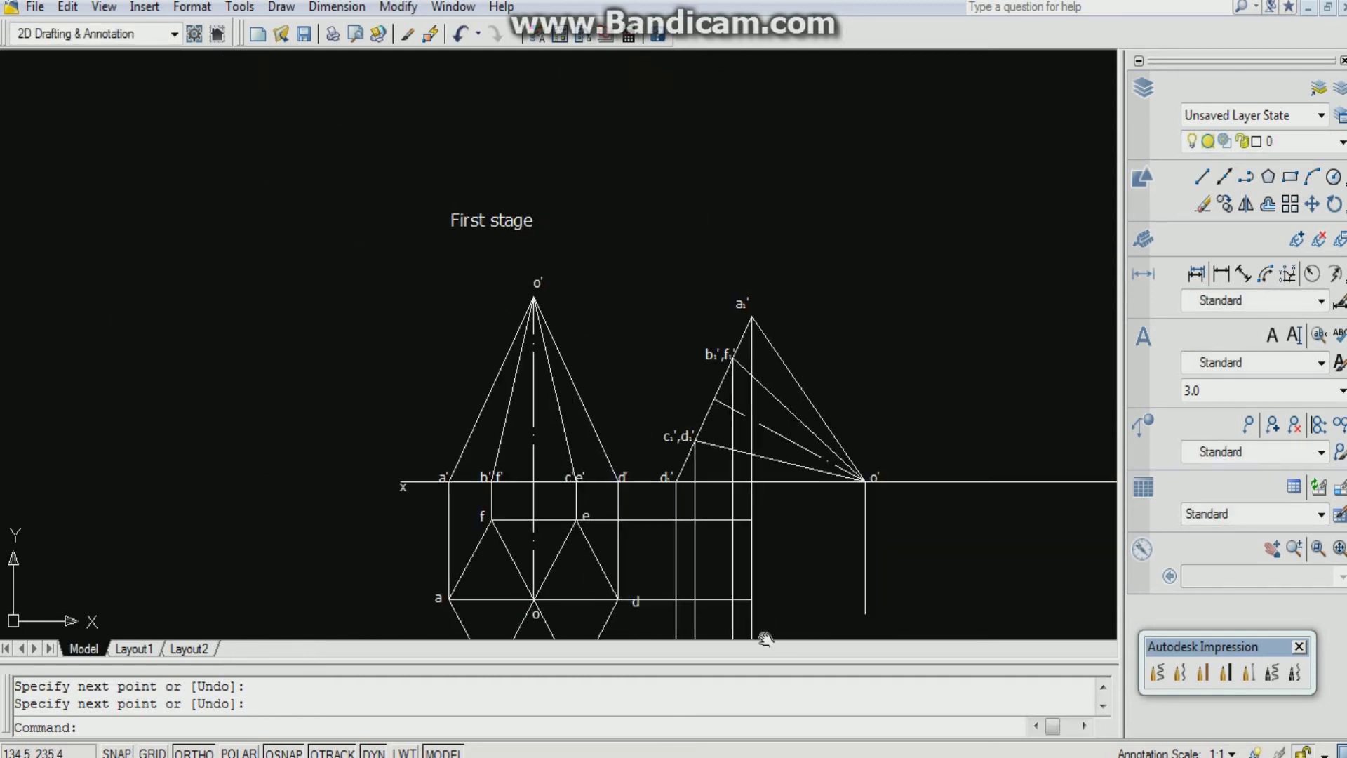
pyautogui.press('Return')
pyautogui.click(567, 526)
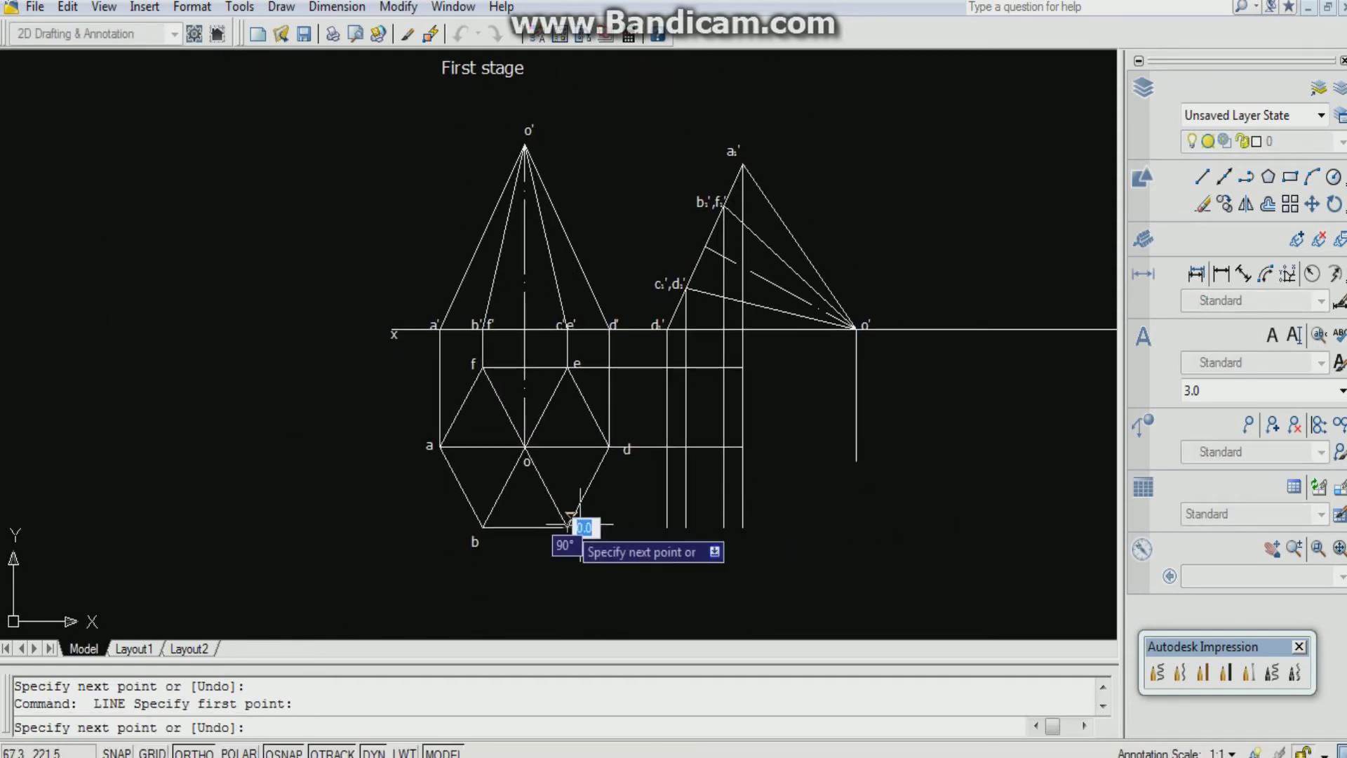
pyautogui.click(742, 526)
pyautogui.press('Return')
pyautogui.press('Return')
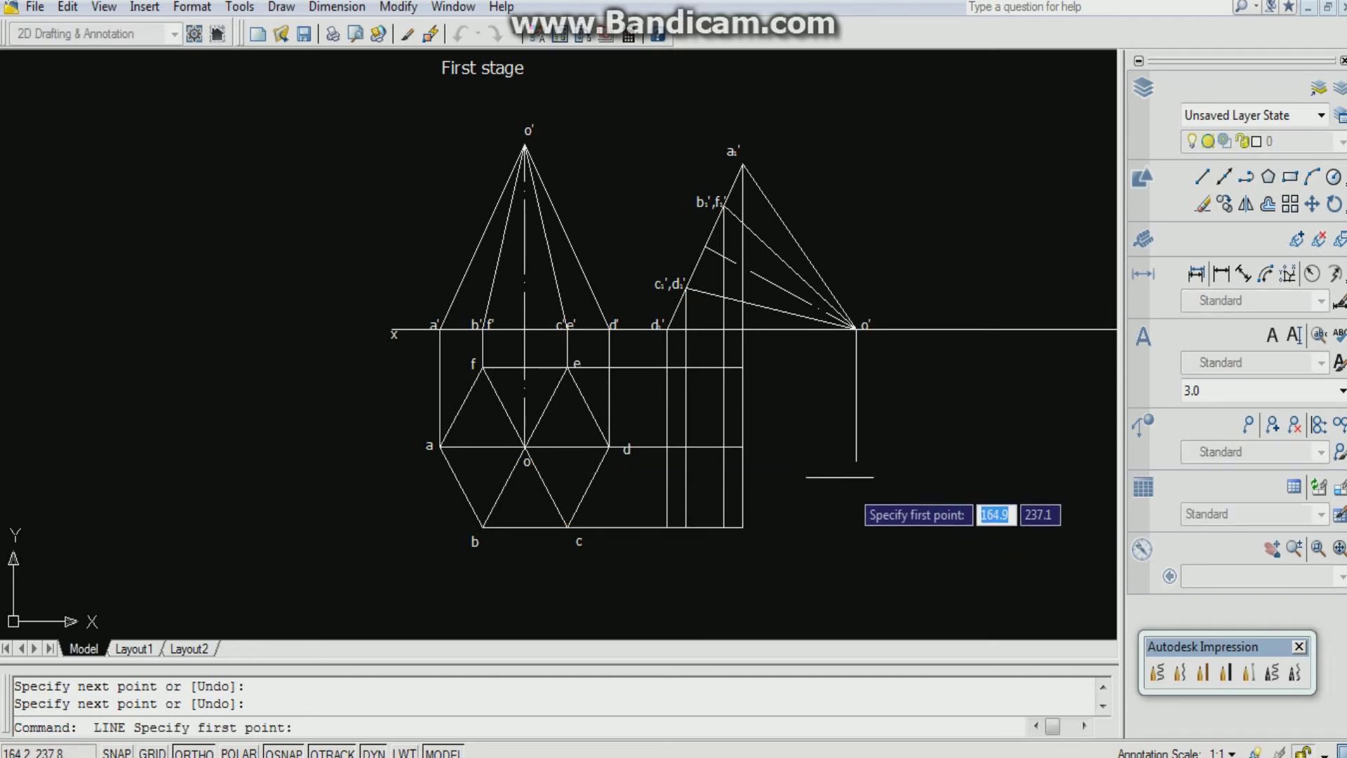
pyautogui.click(742, 447)
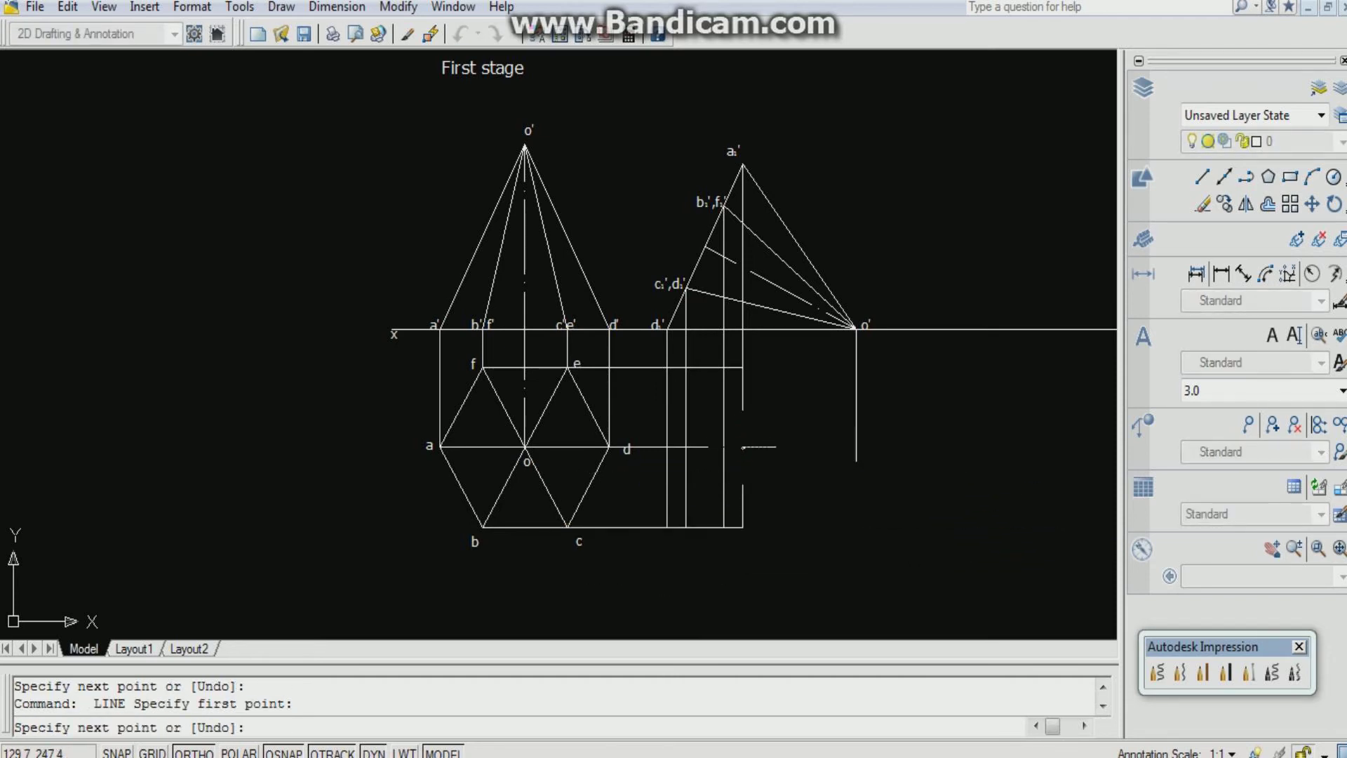
pyautogui.click(856, 446)
pyautogui.press('Return')
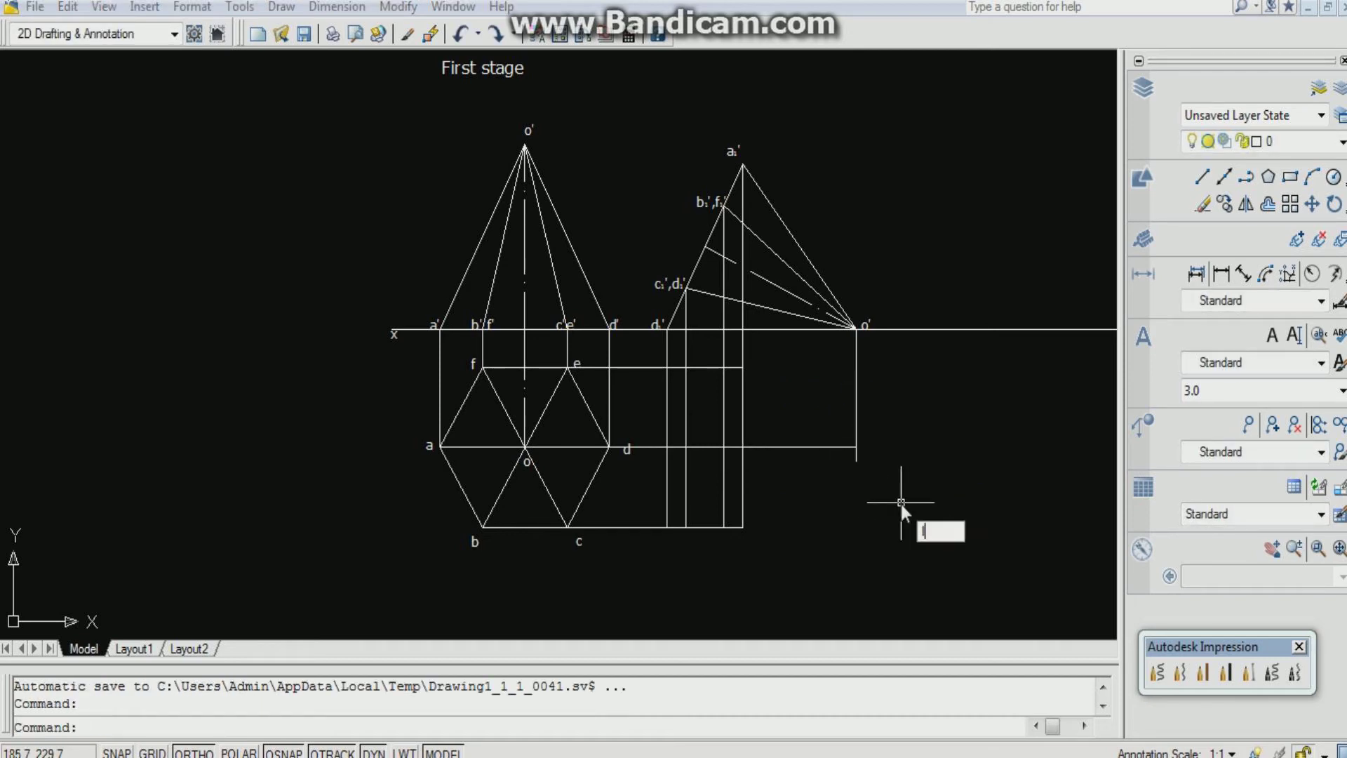
# Draw the new top view's outline through the projector intersection corners
pyautogui.write('l')
pyautogui.press('Return')
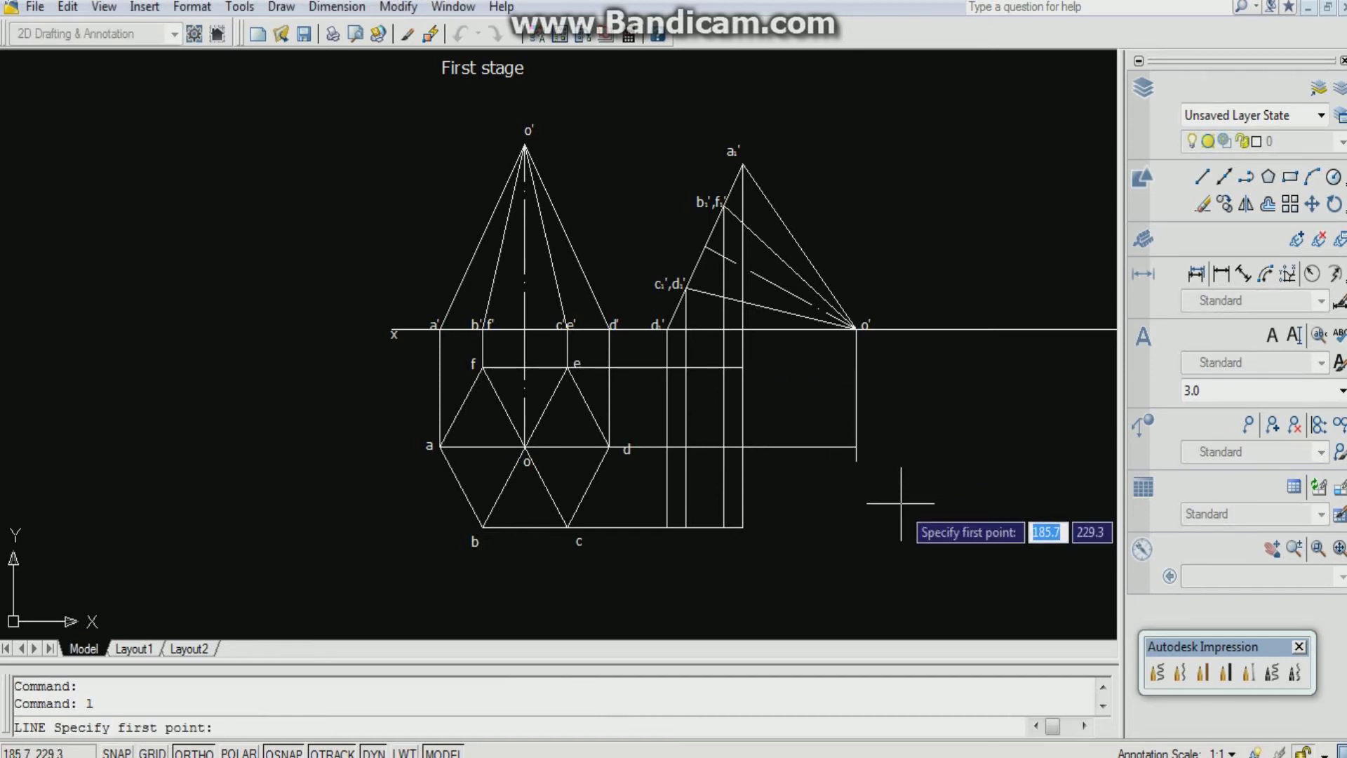
pyautogui.click(723, 527)
pyautogui.click(685, 526)
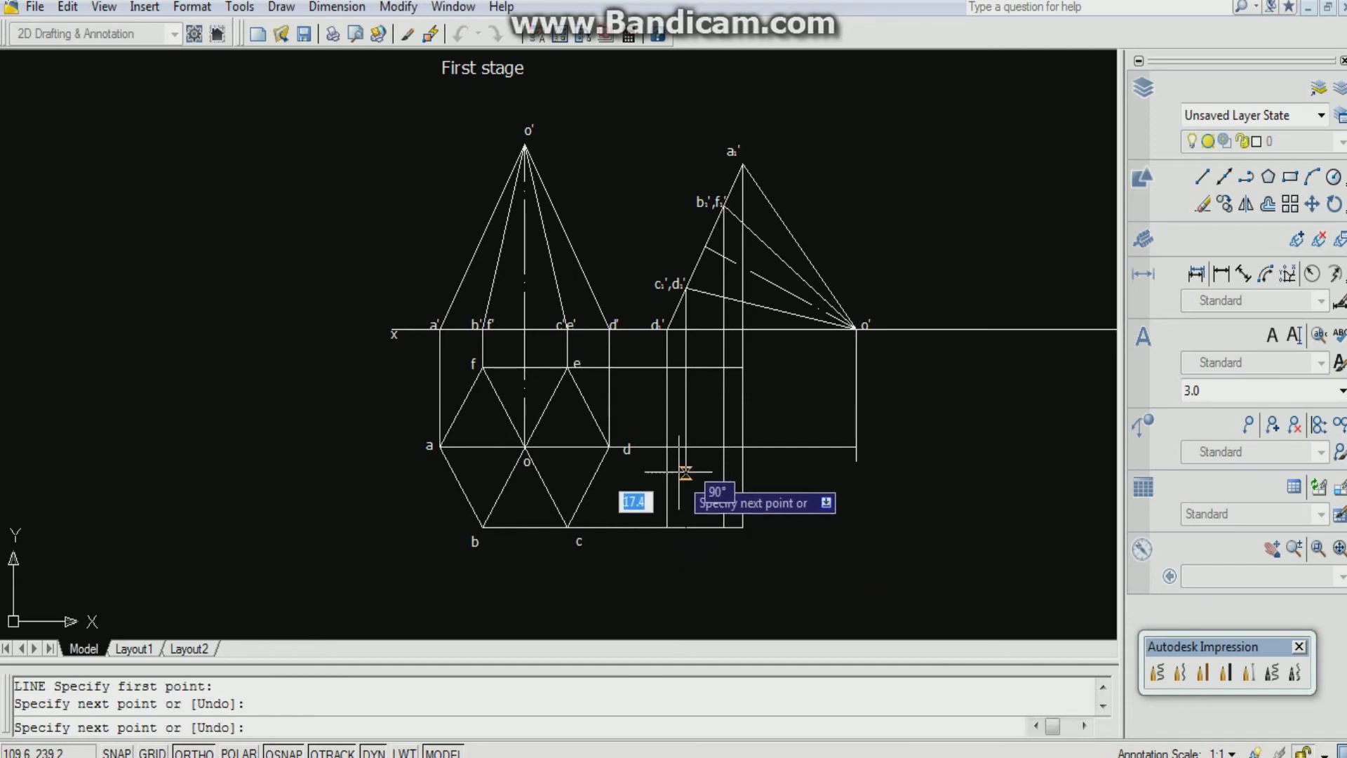
pyautogui.scroll(3, 666, 446)
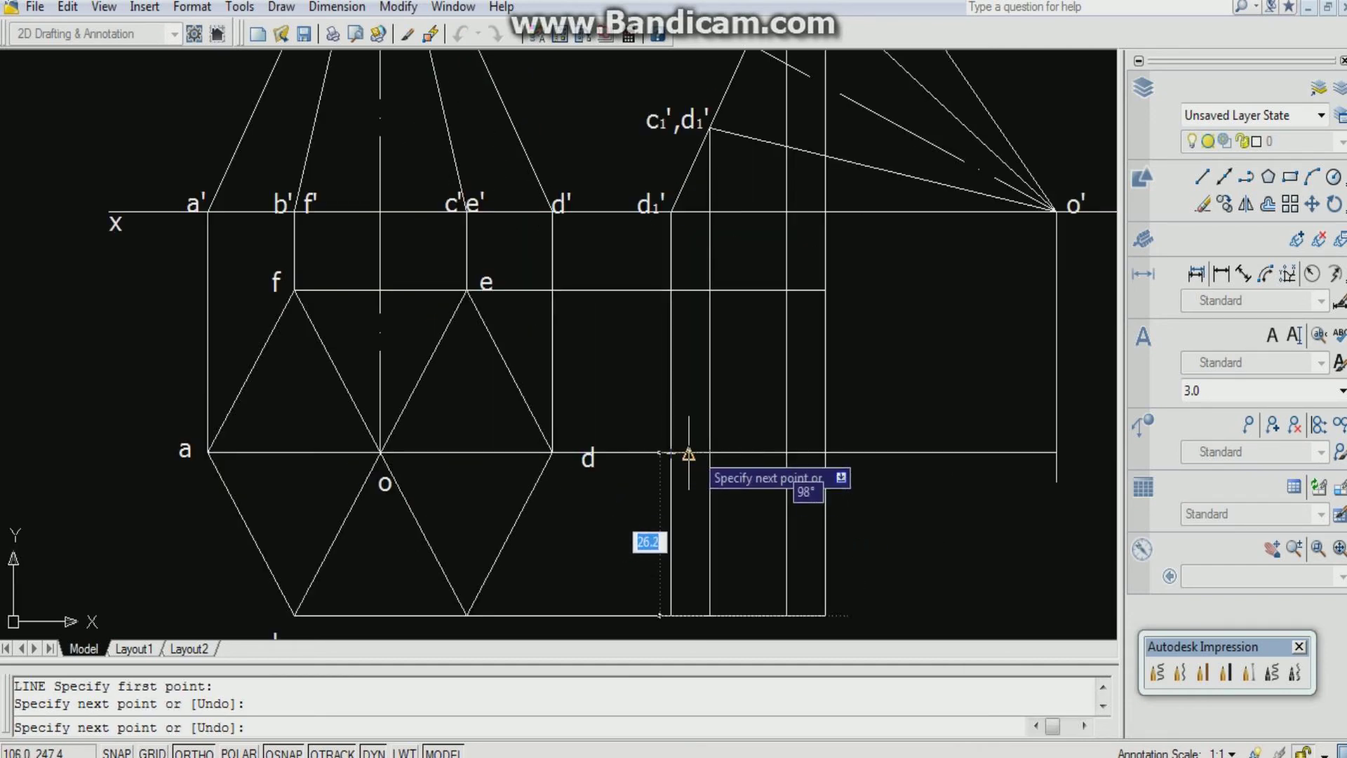
pyautogui.click(671, 453)
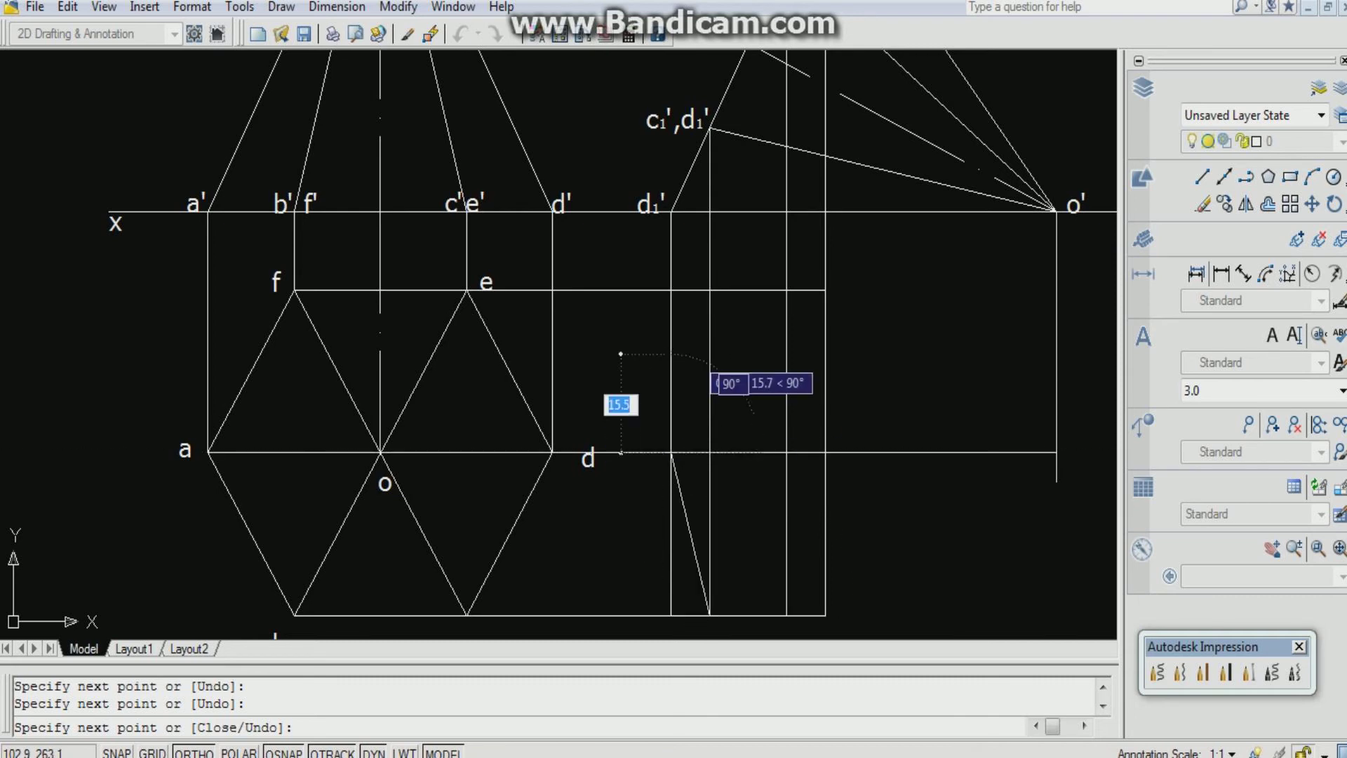
pyautogui.click(709, 289)
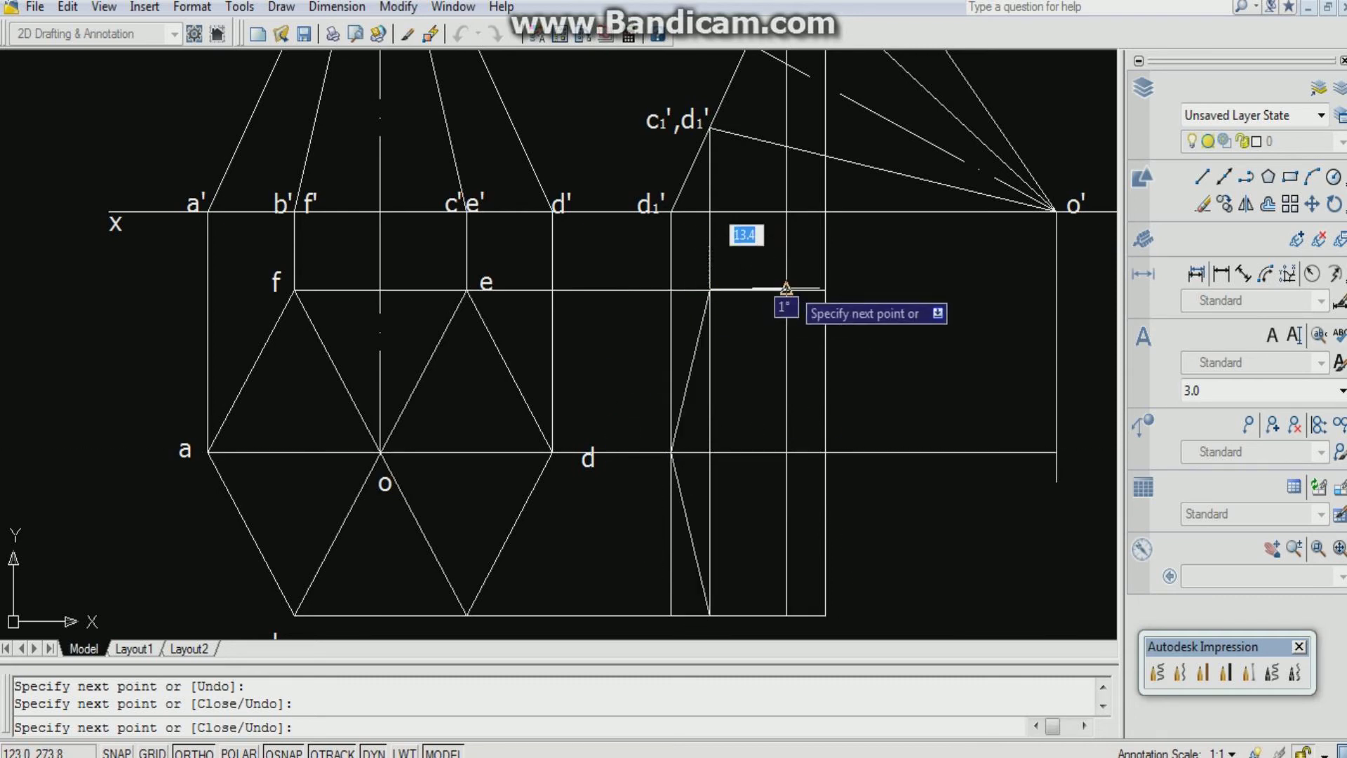
pyautogui.click(785, 289)
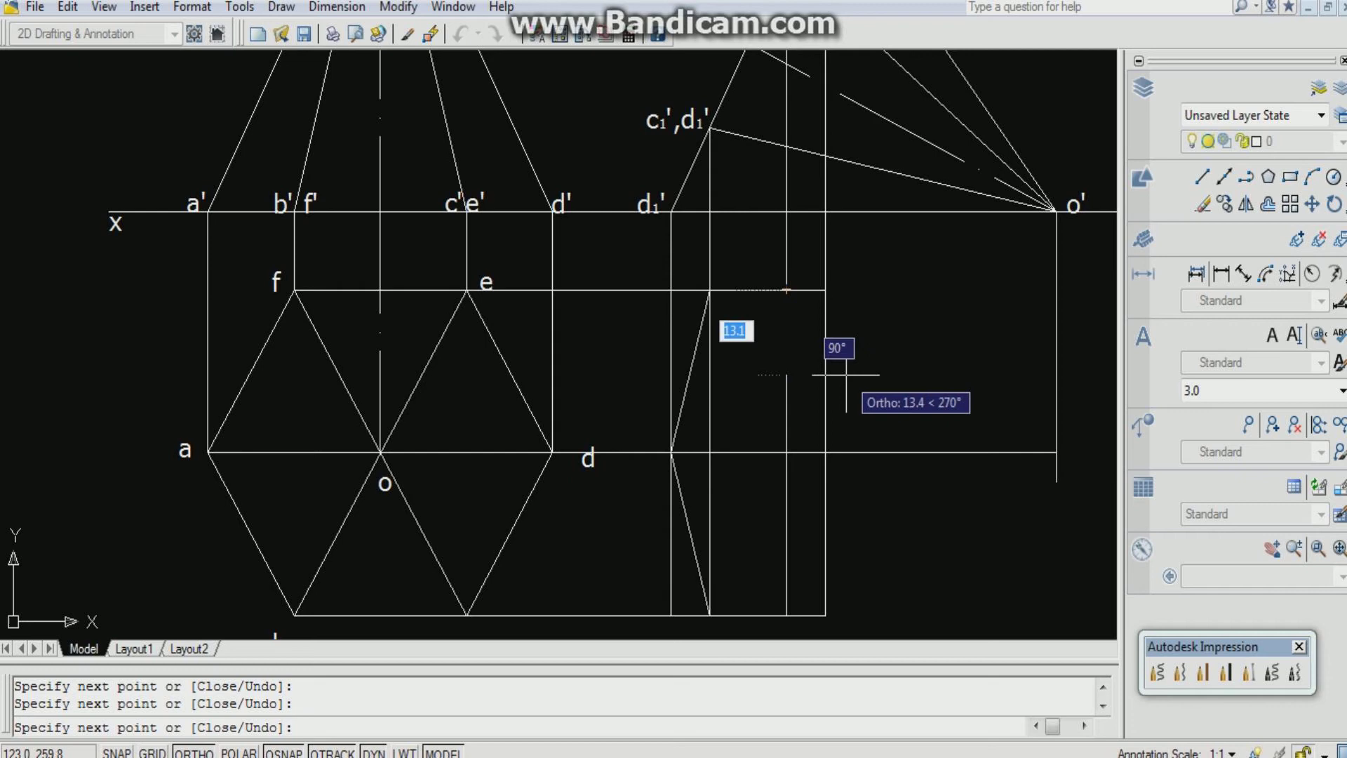
pyautogui.click(824, 452)
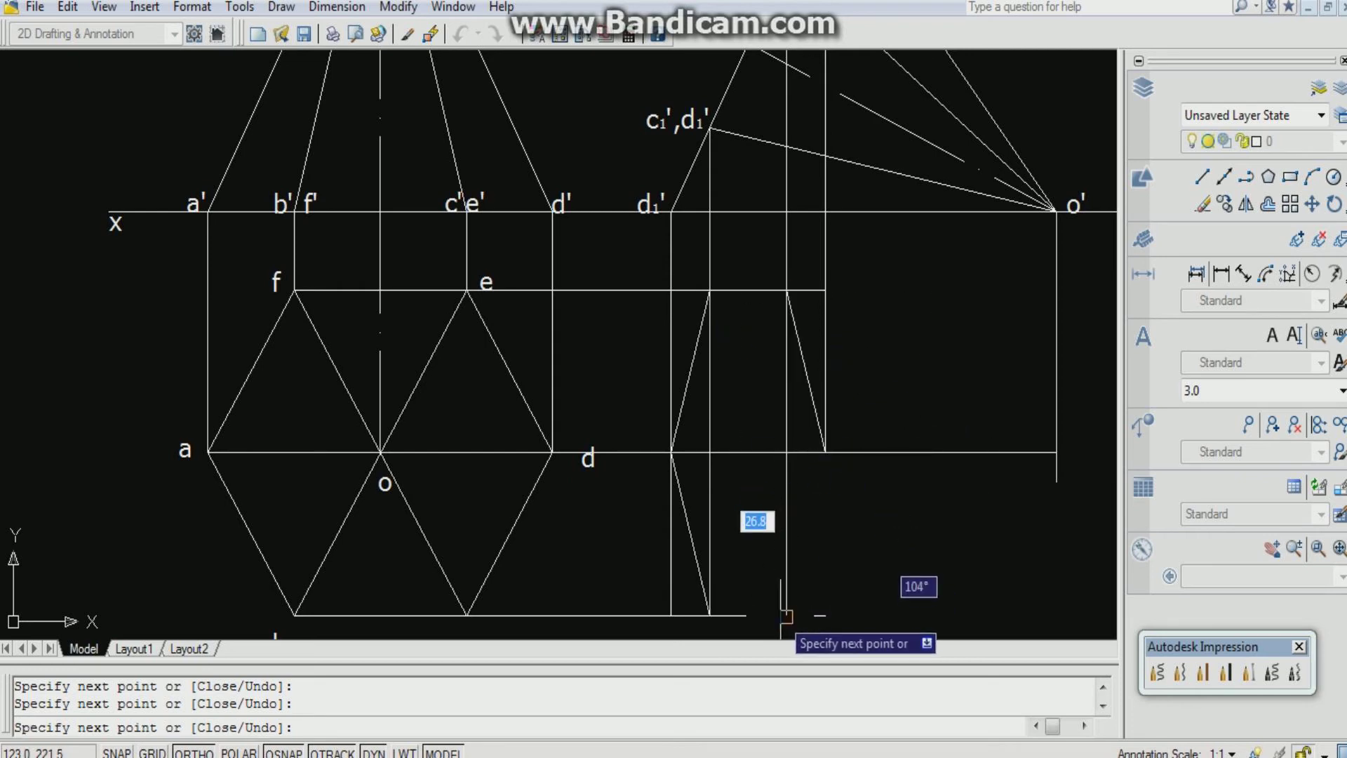
pyautogui.click(785, 615)
pyautogui.click(710, 616)
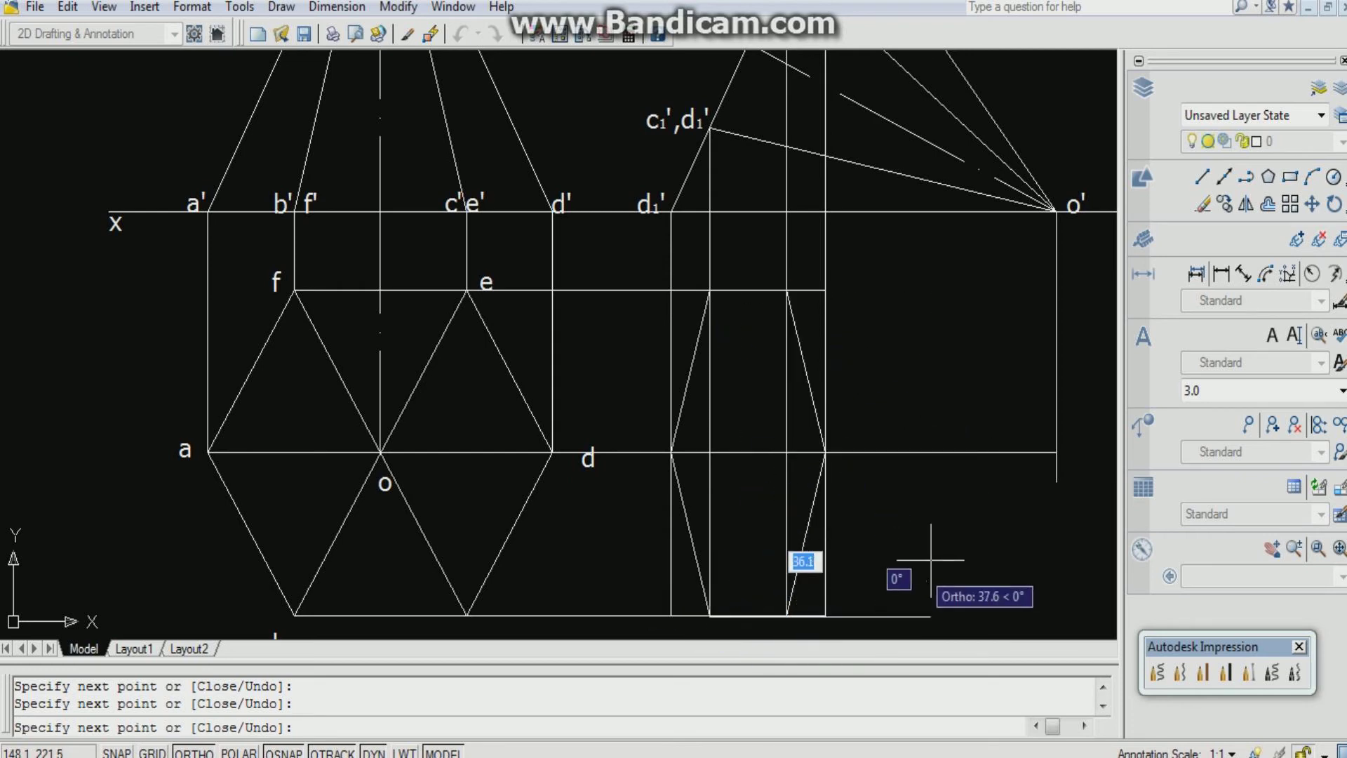
pyautogui.press('Escape')
# Draw slanted edges from the column's upper and lower corners to the right apex
pyautogui.press('Return')
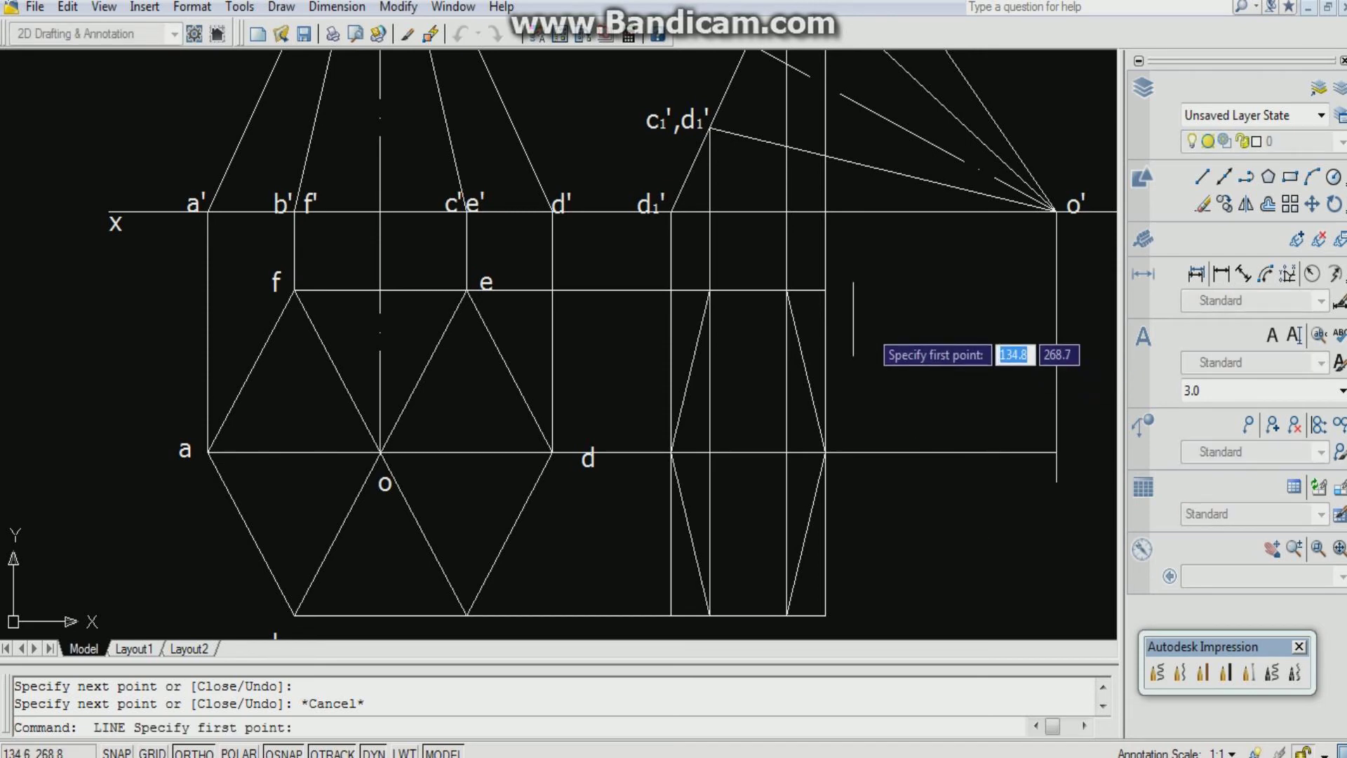
pyautogui.click(786, 289)
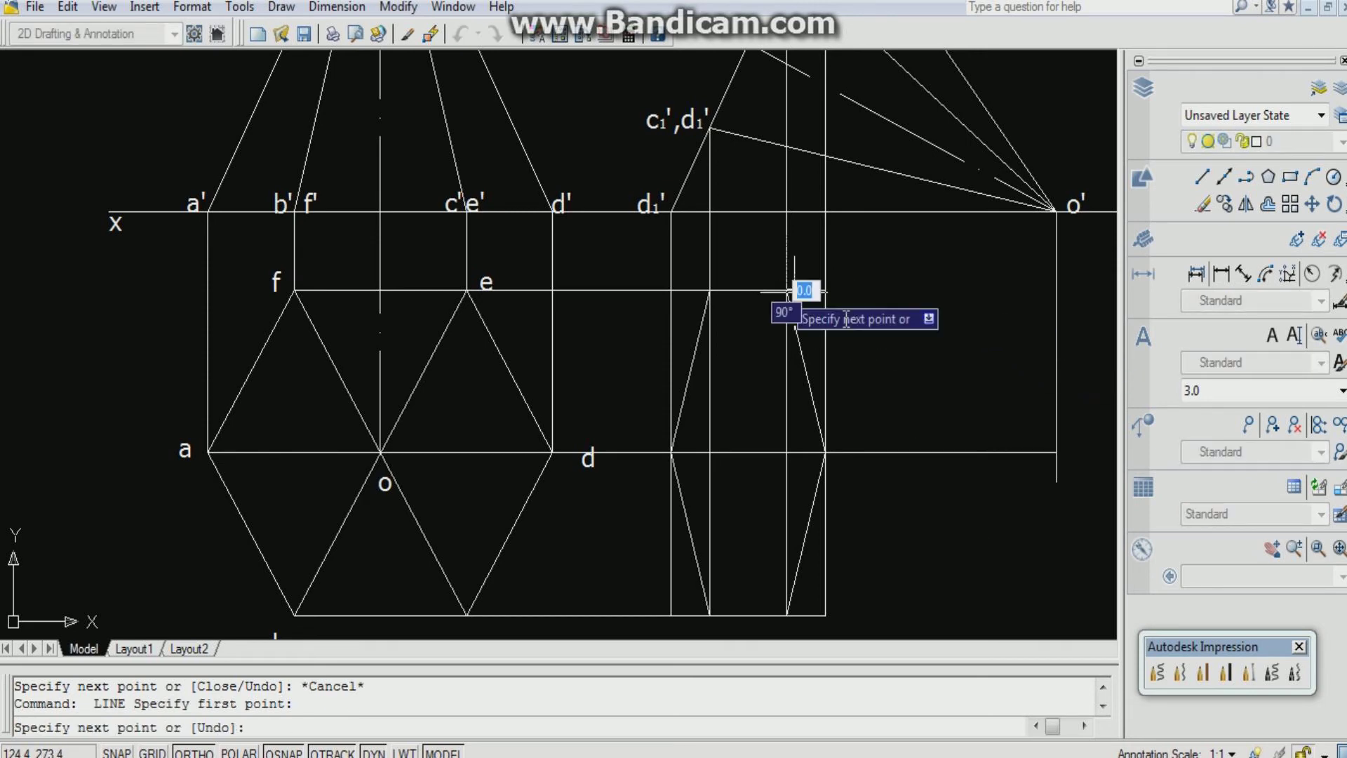
pyautogui.click(1056, 452)
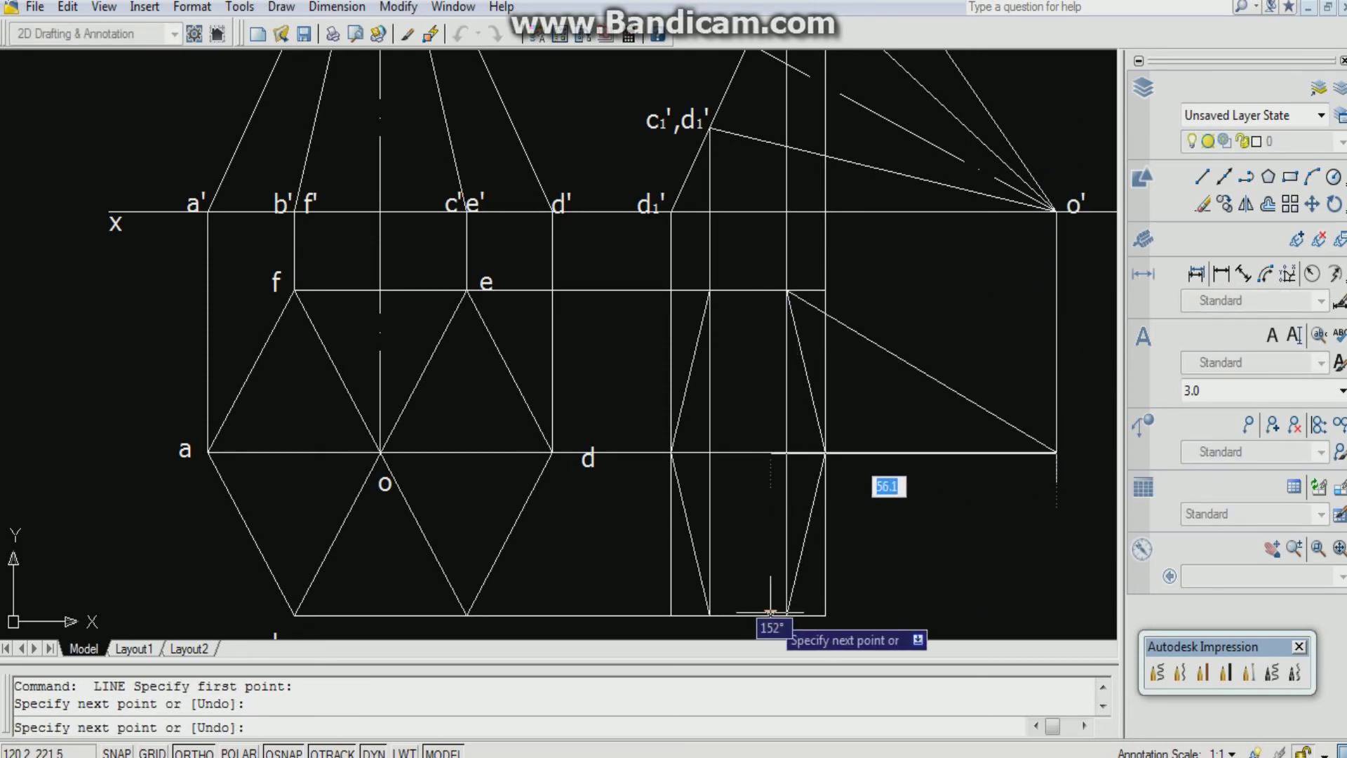
pyautogui.click(786, 615)
pyautogui.press('Return')
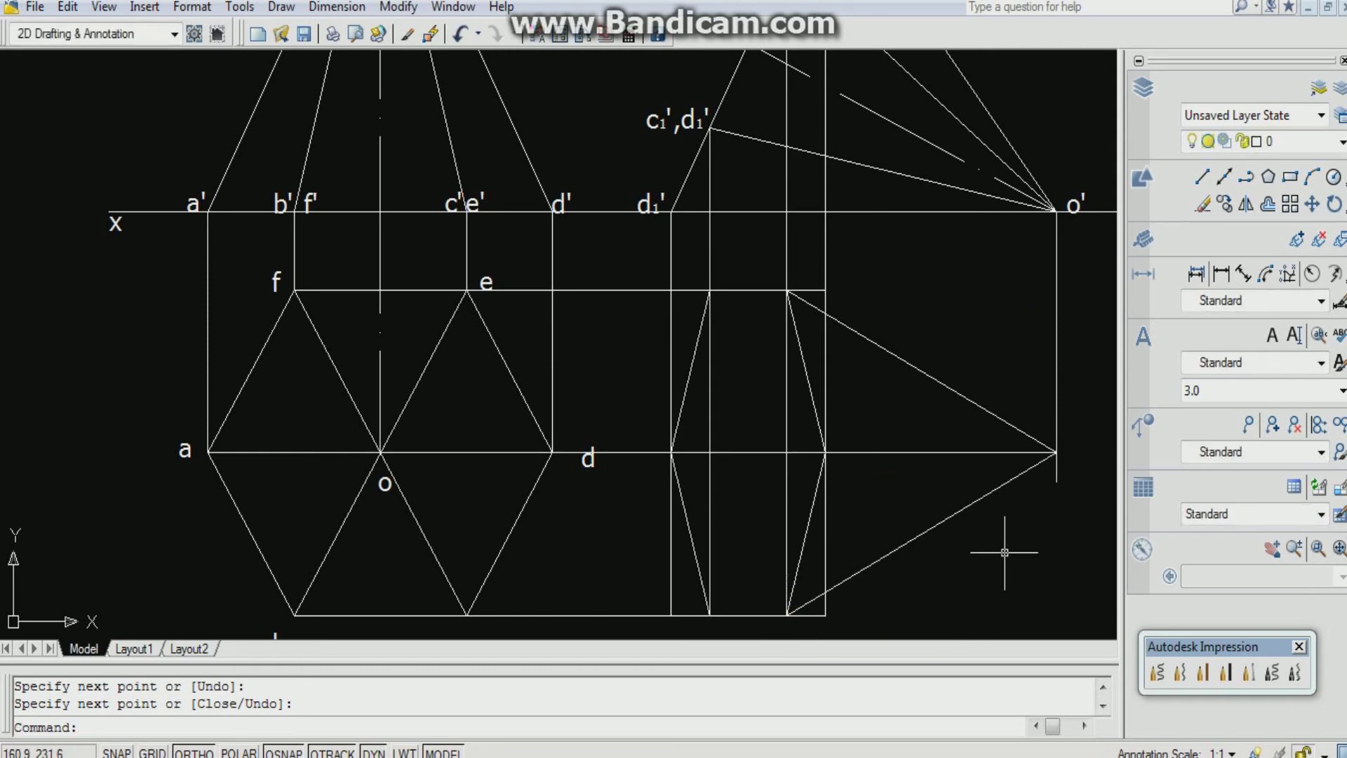
pyautogui.scroll(-2, 1004, 552)
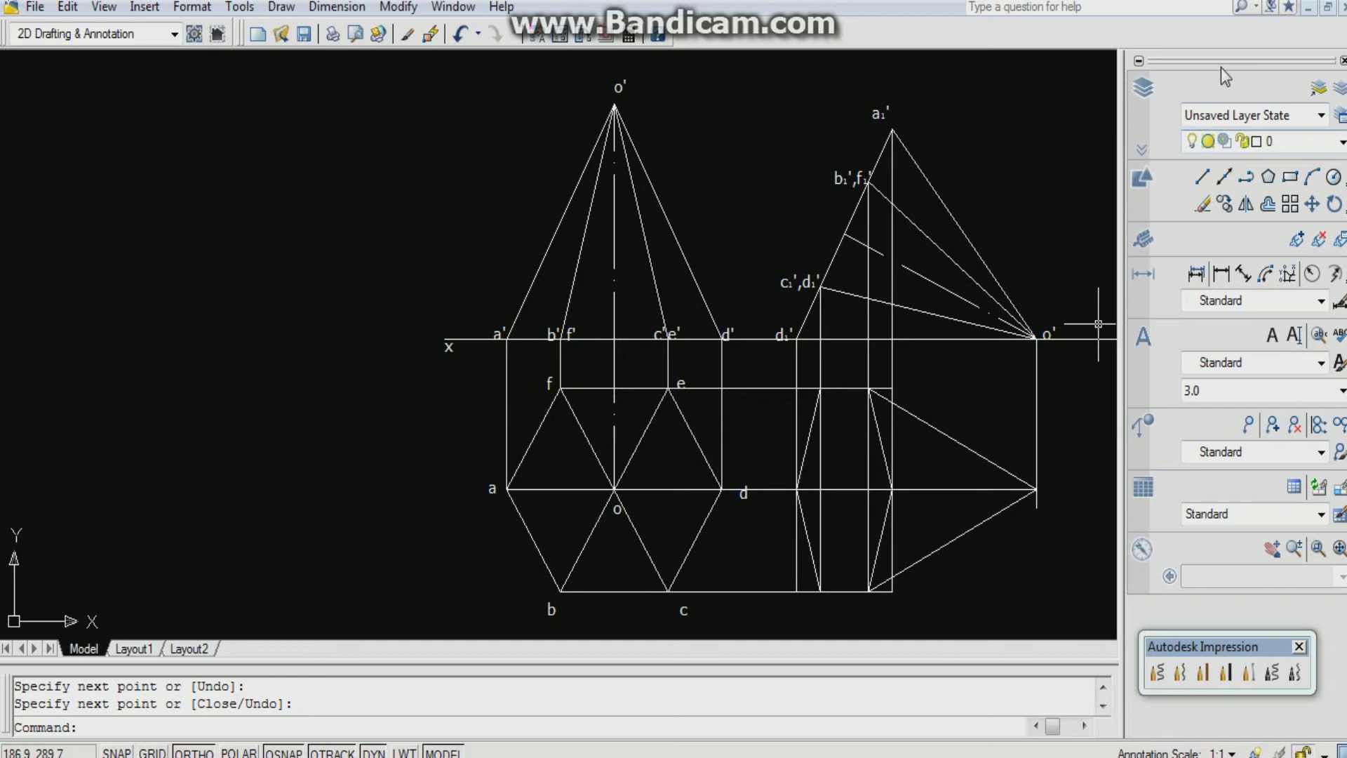
# Copy the d and a labels from the original hexagon to the new top view's corners
pyautogui.press('Escape')
pyautogui.press('Escape')
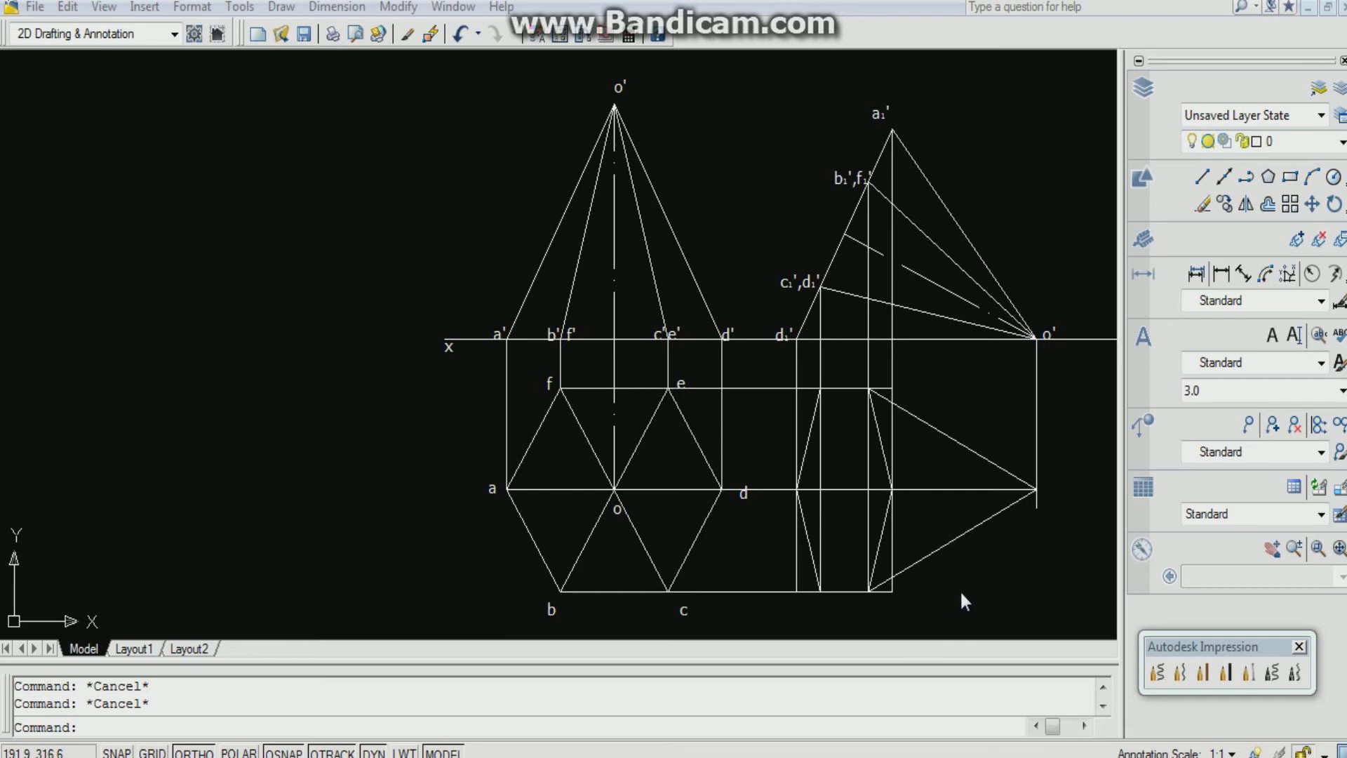
pyautogui.write('c')
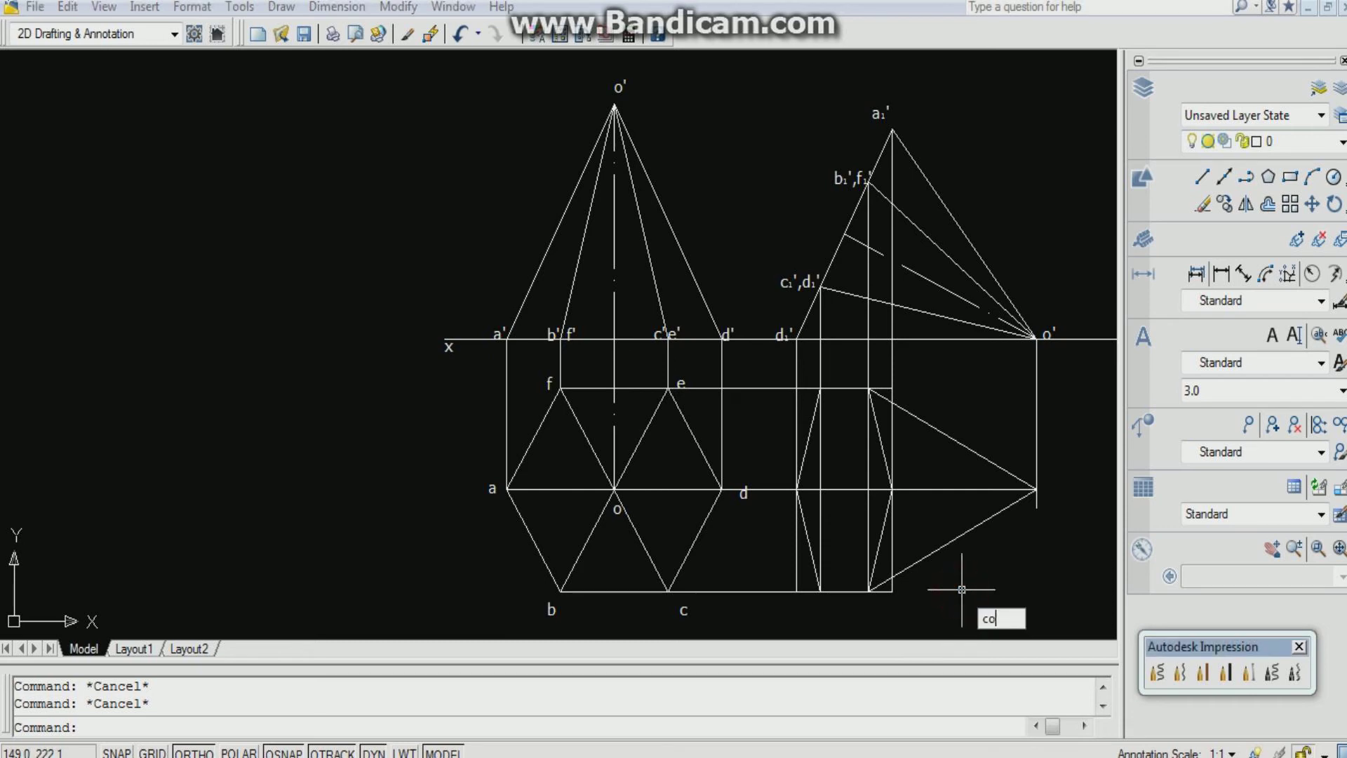
pyautogui.write('o')
pyautogui.press('Return')
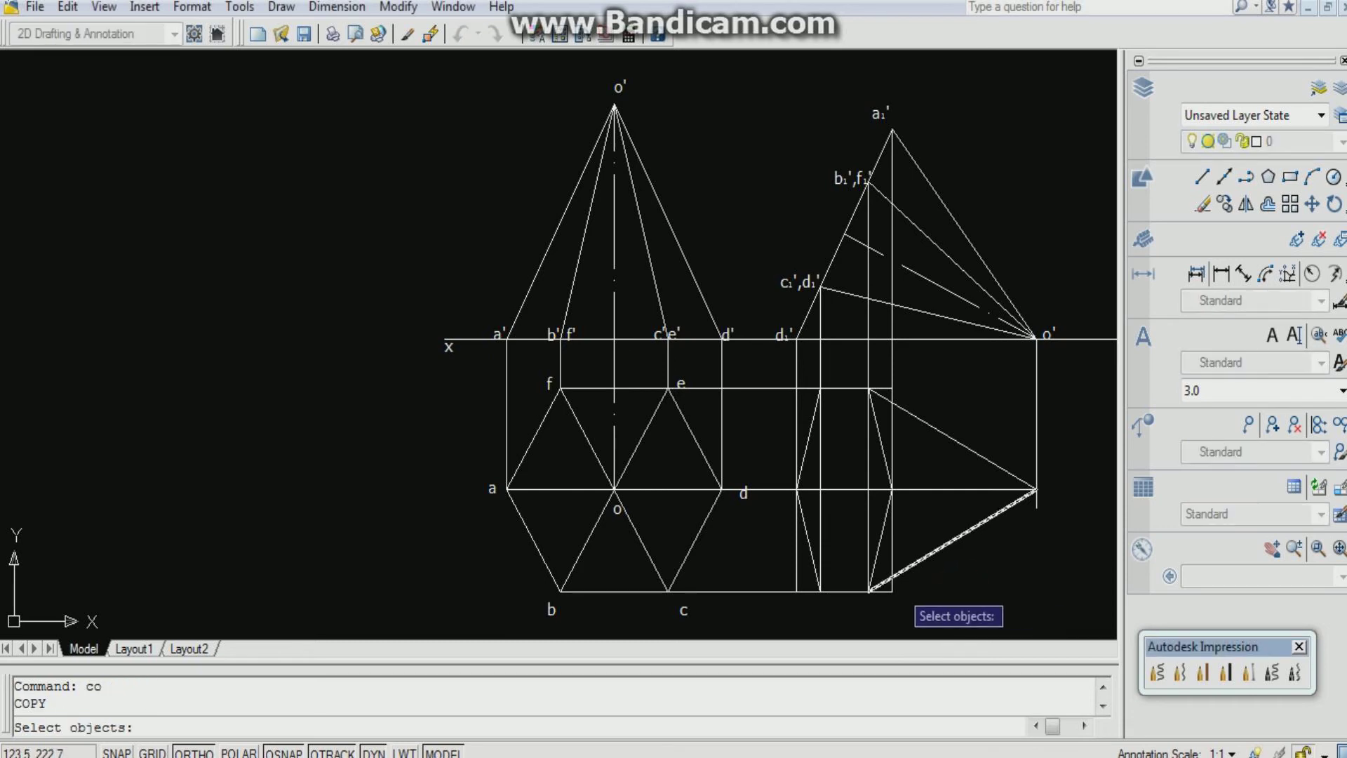
pyautogui.click(744, 495)
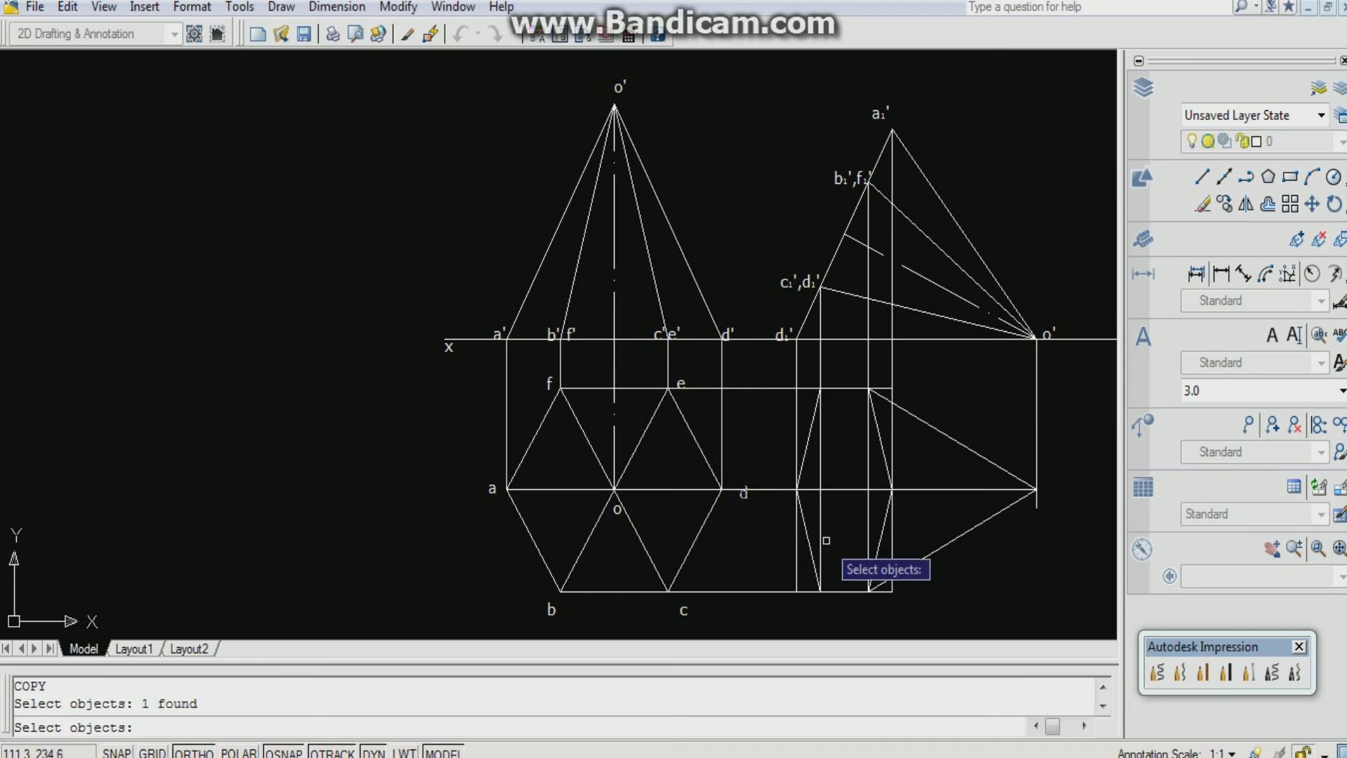
pyautogui.press('Return')
pyautogui.click(742, 495)
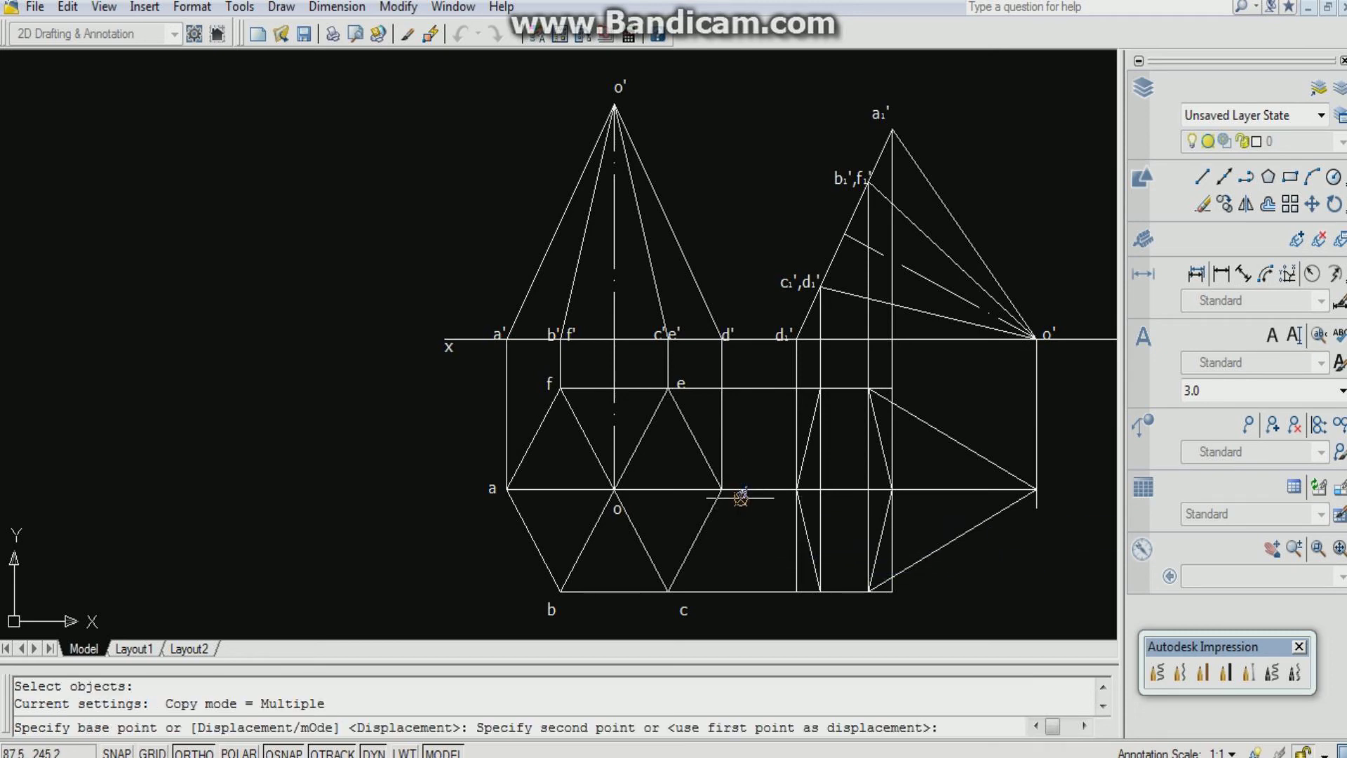
pyautogui.click(799, 493)
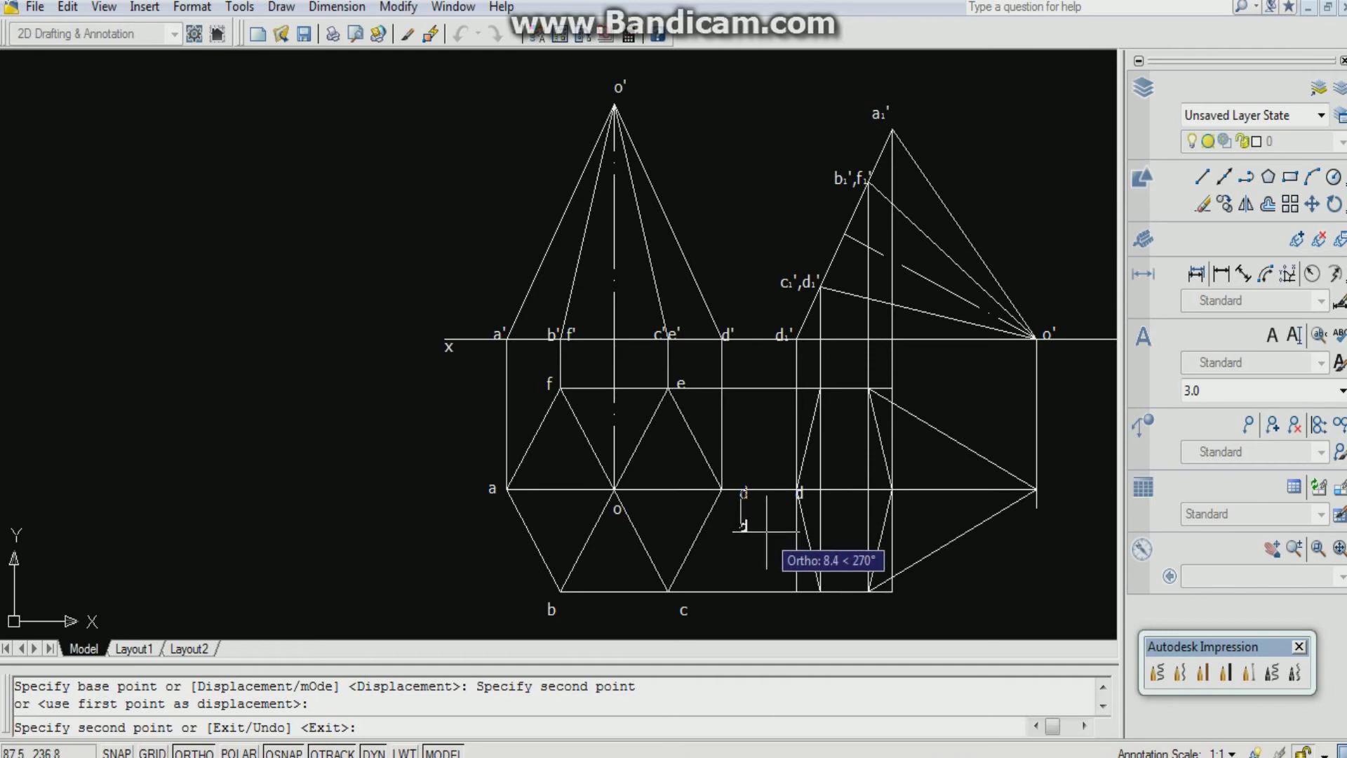
pyautogui.press('Escape')
pyautogui.press('Return')
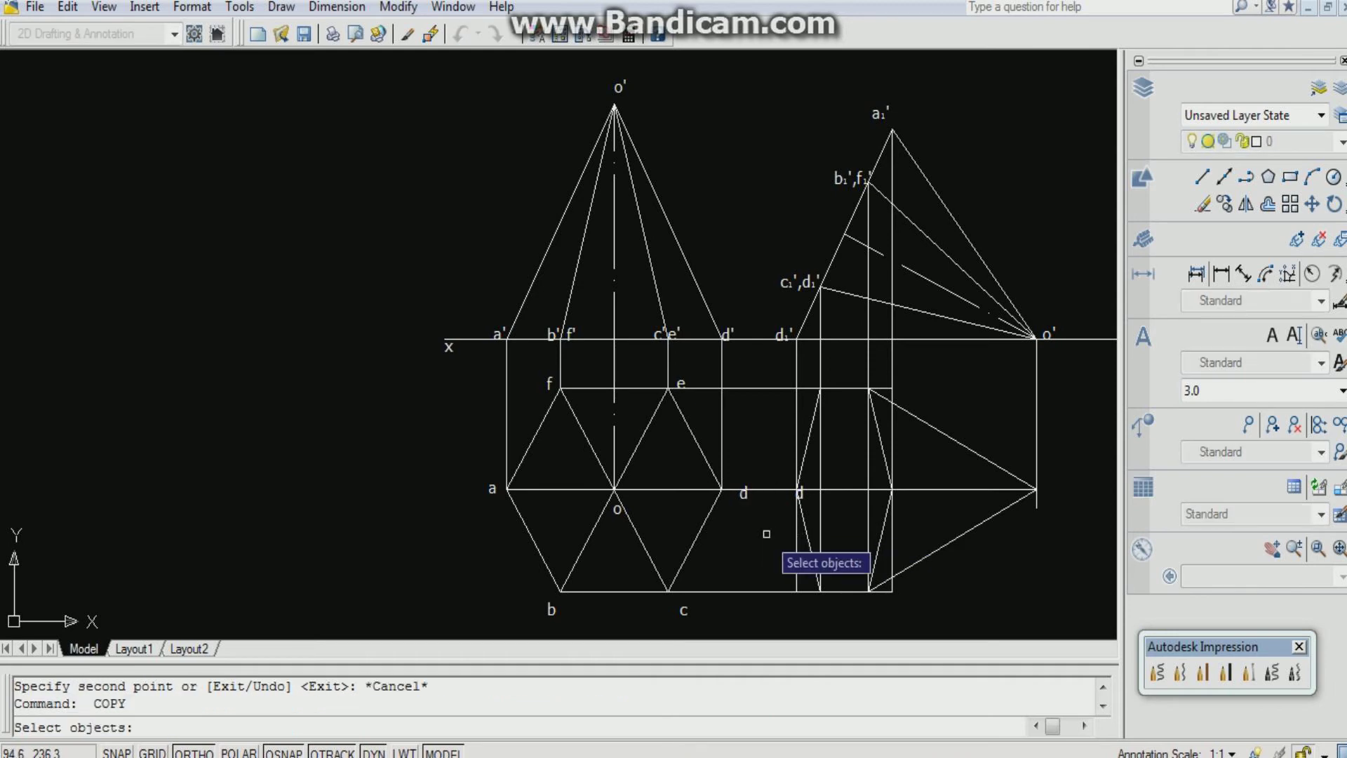
pyautogui.click(489, 490)
pyautogui.press('Return')
pyautogui.click(490, 490)
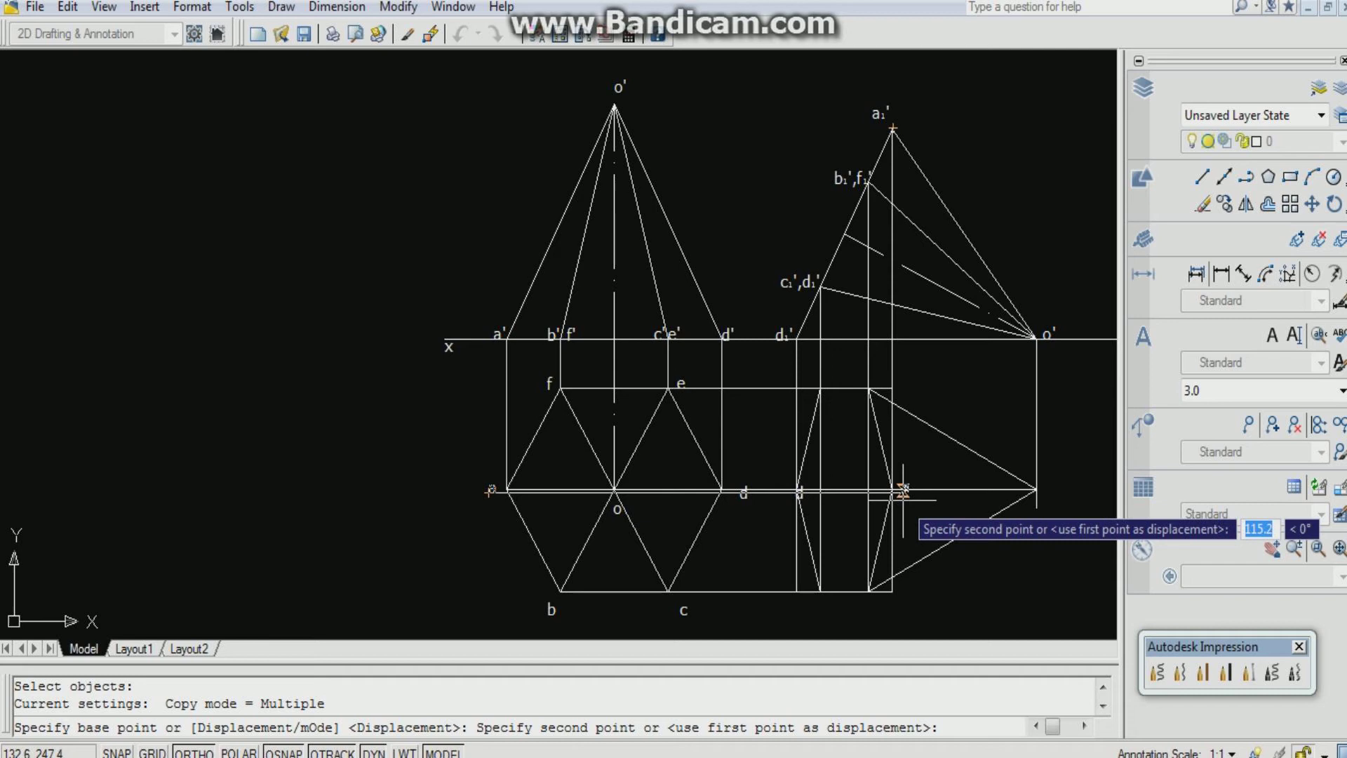
pyautogui.click(892, 493)
# Copy the b and c labels to the new top view's lower corners
pyautogui.press('Return')
pyautogui.press('Return')
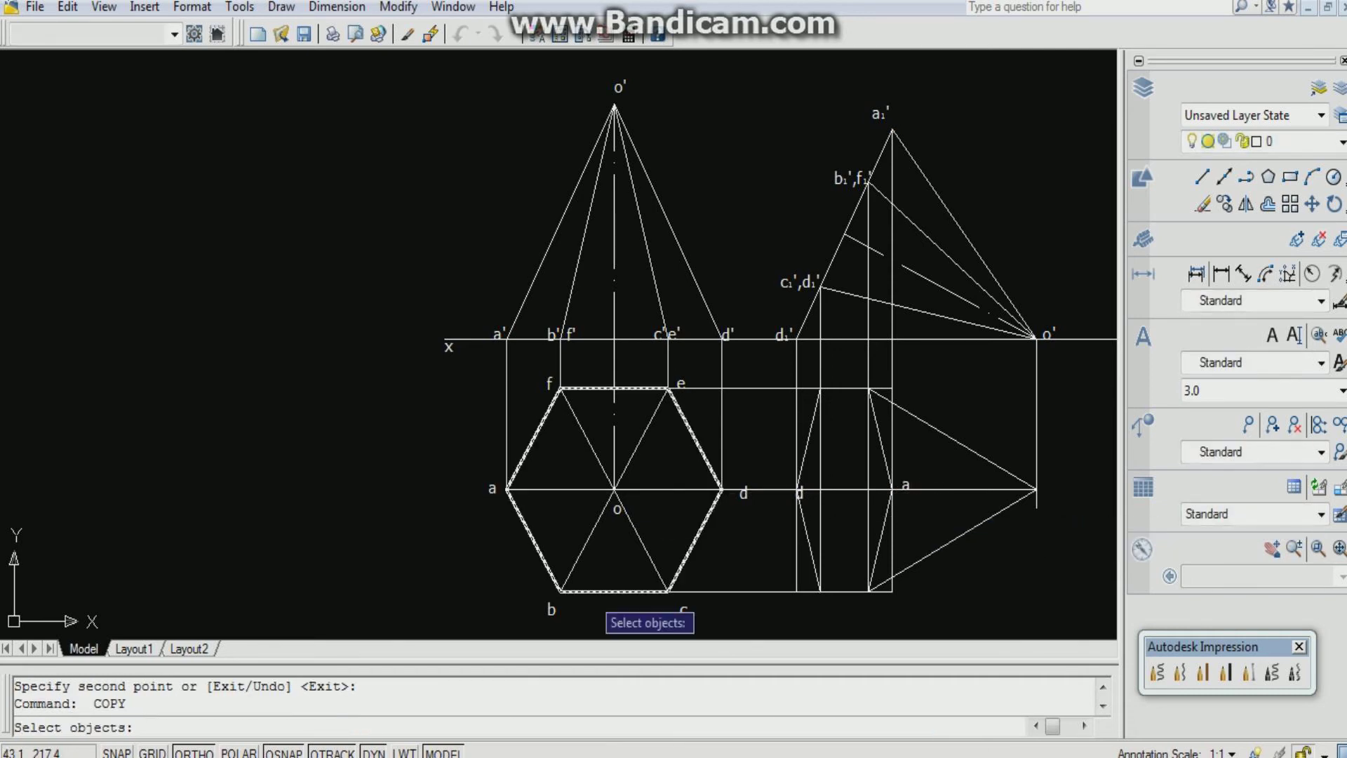
pyautogui.click(552, 611)
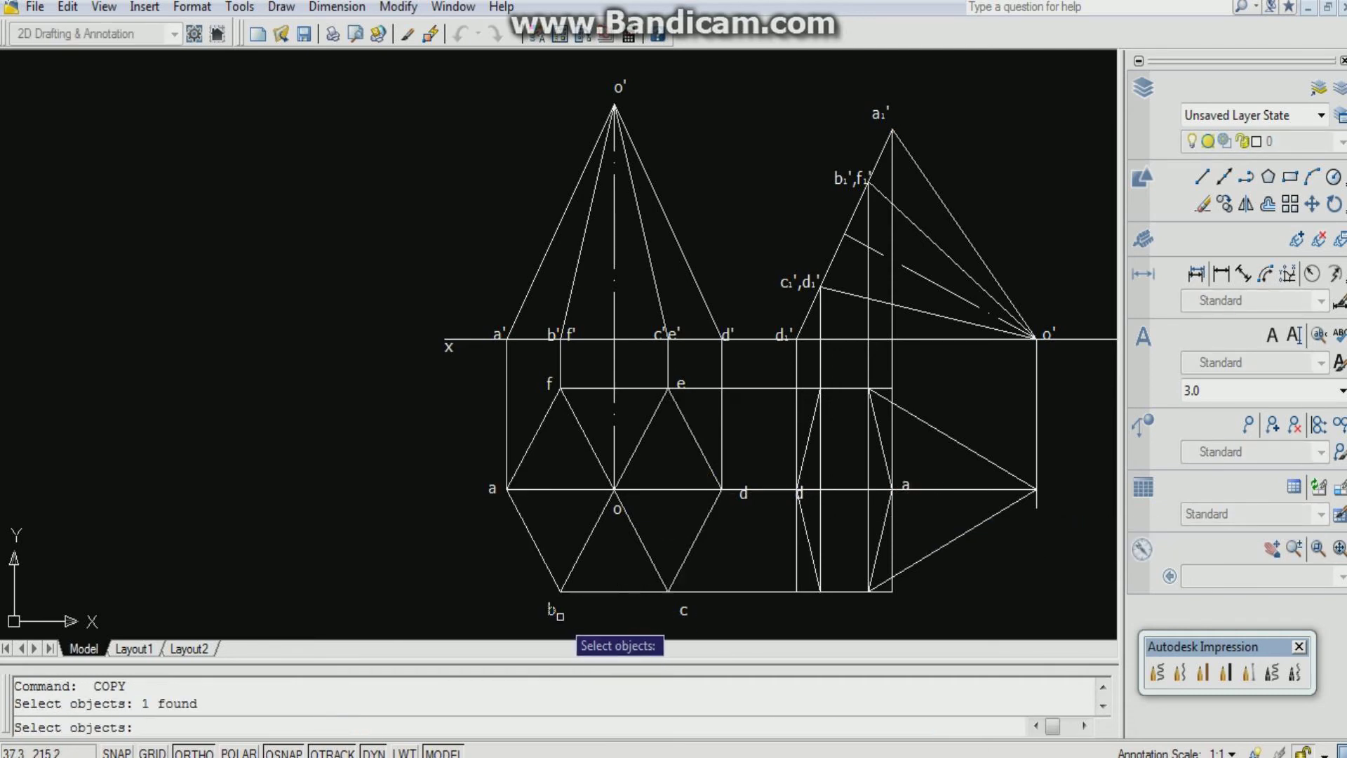
pyautogui.press('Return')
pyautogui.click(550, 613)
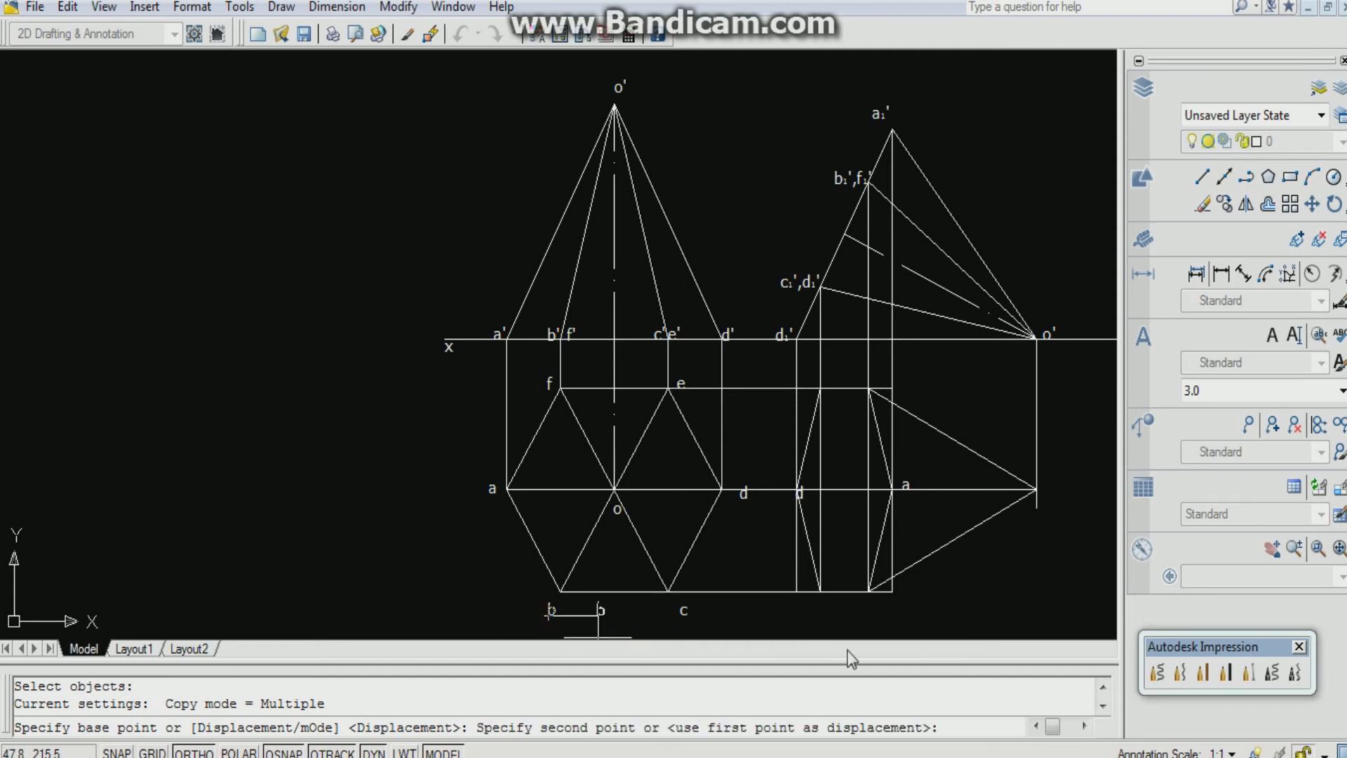
pyautogui.click(680, 612)
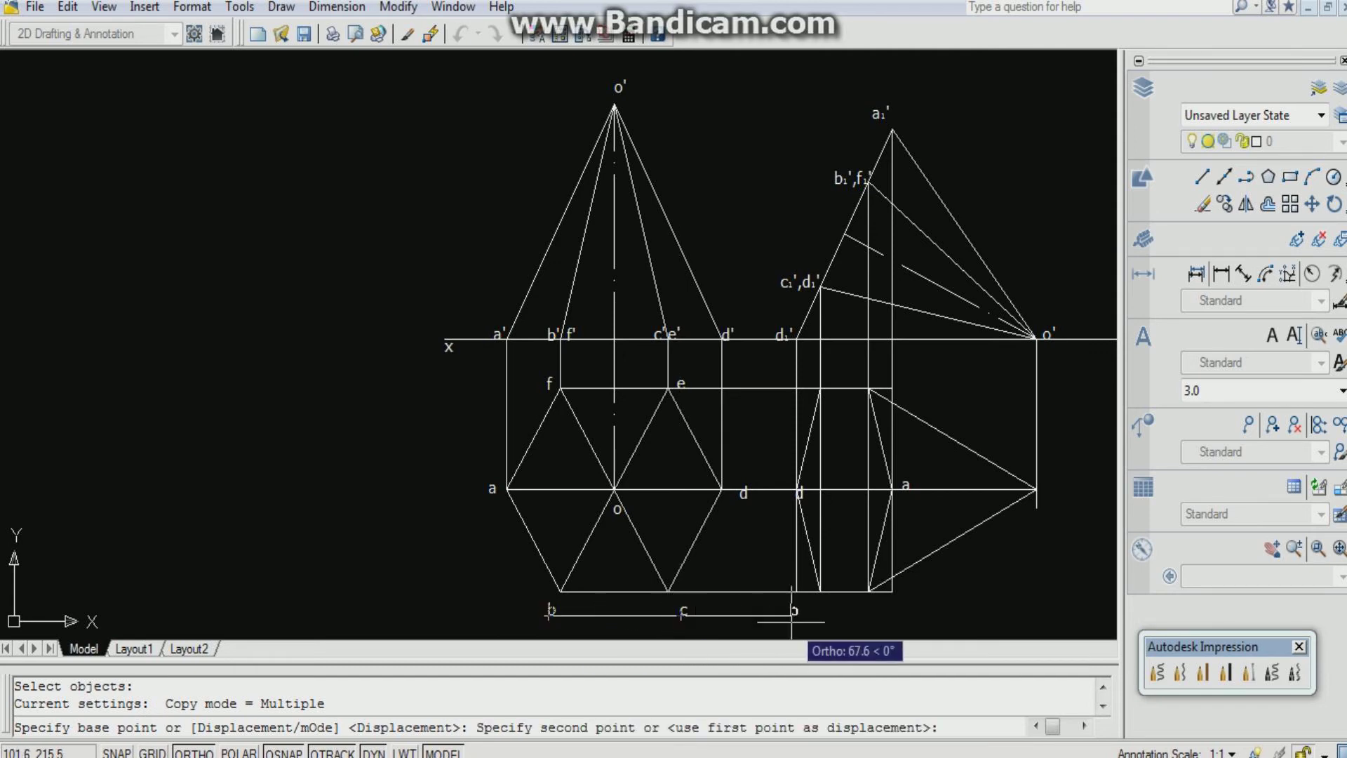
pyautogui.click(870, 618)
pyautogui.press('Return')
pyautogui.press('Return')
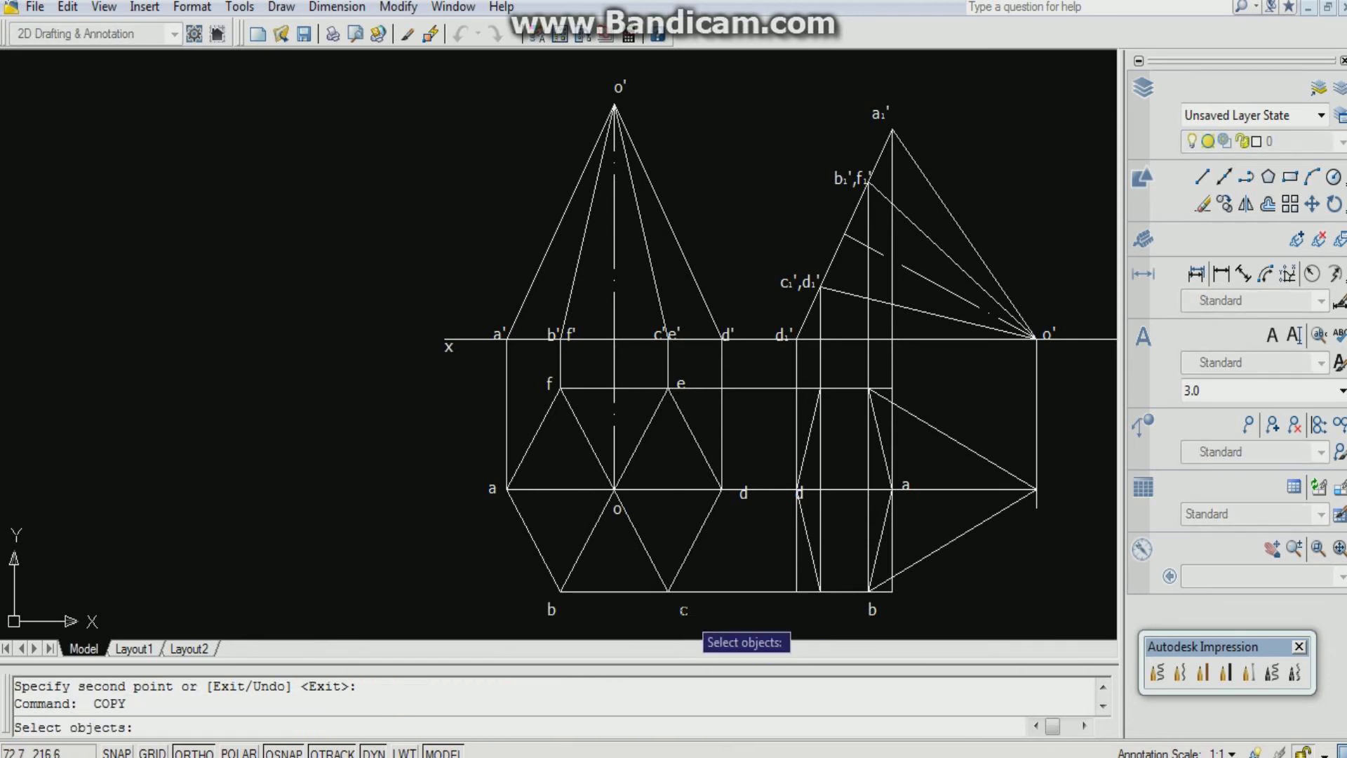
pyautogui.press('Return')
pyautogui.click(681, 612)
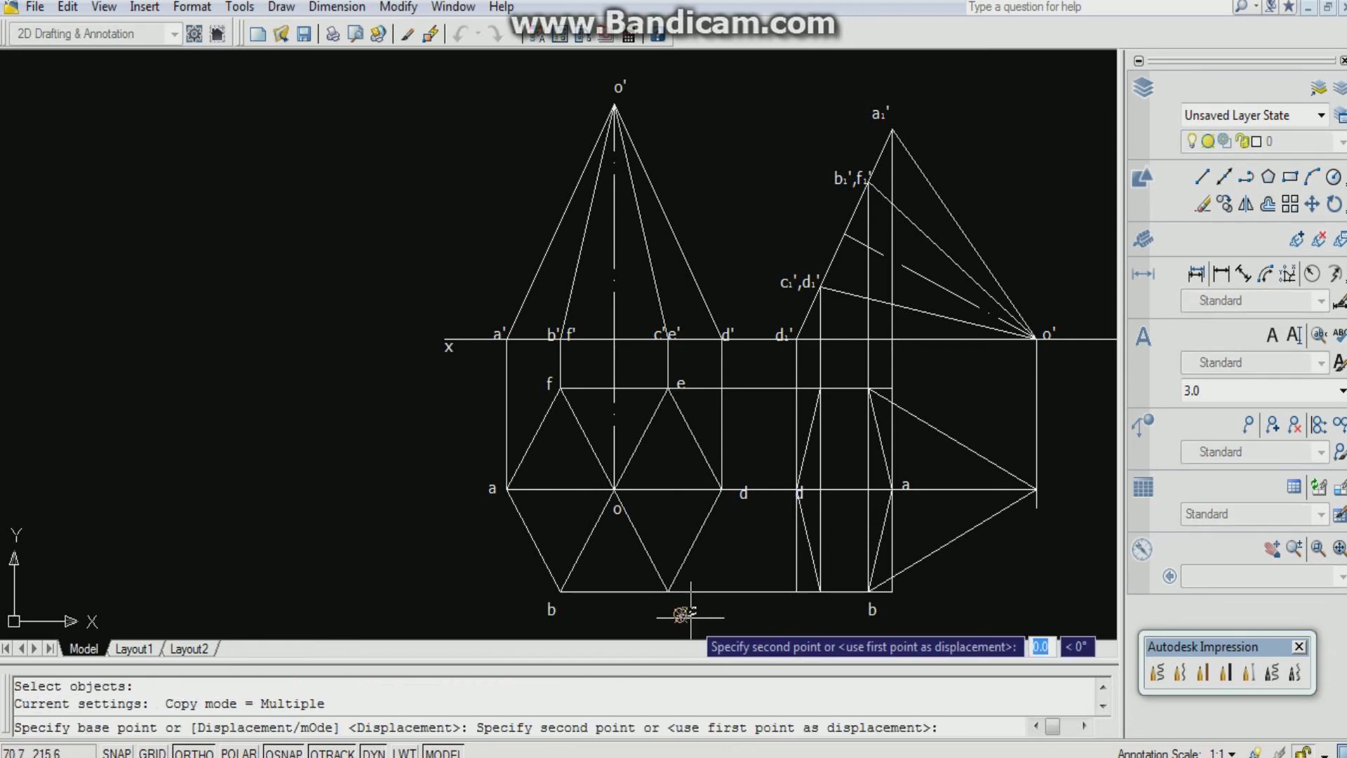
pyautogui.click(821, 617)
pyautogui.press('Return')
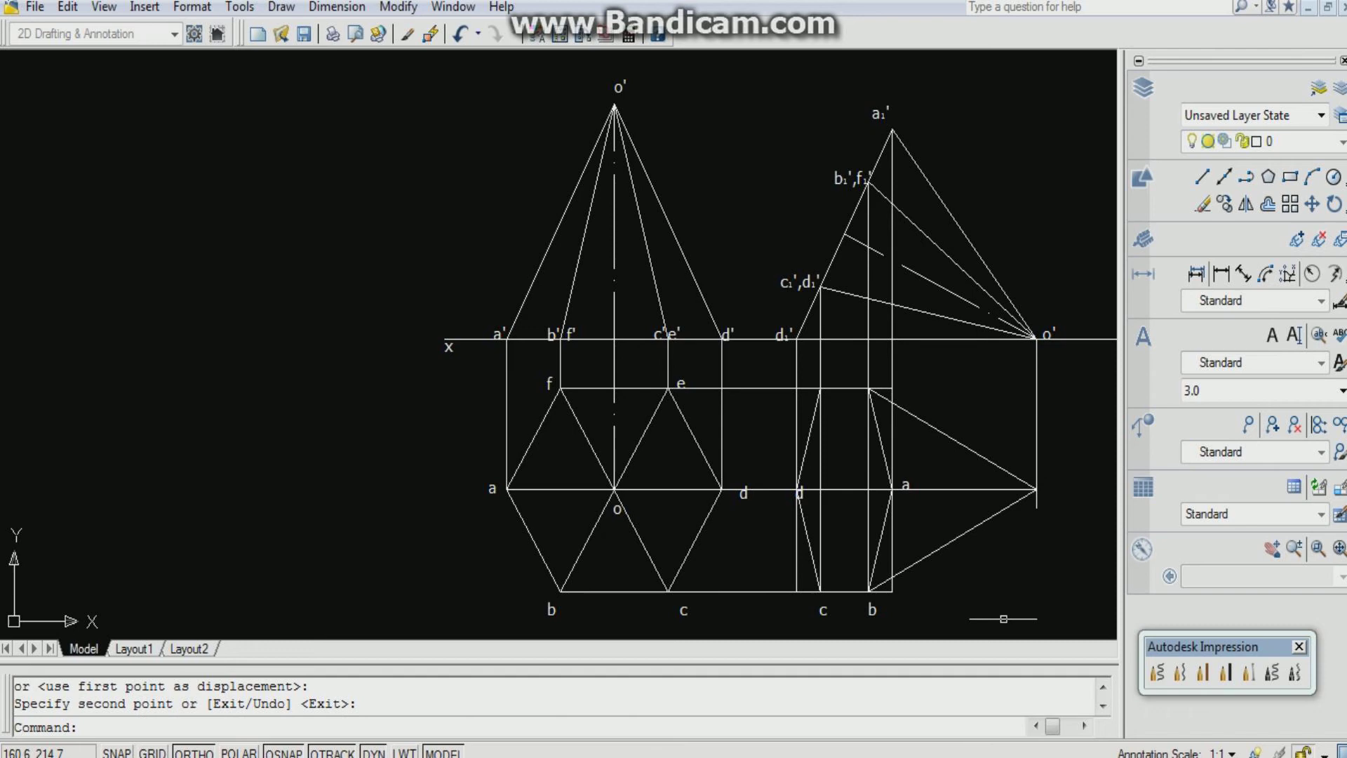
# Copy the e label to its matching corner in the new top view
pyautogui.press('Return')
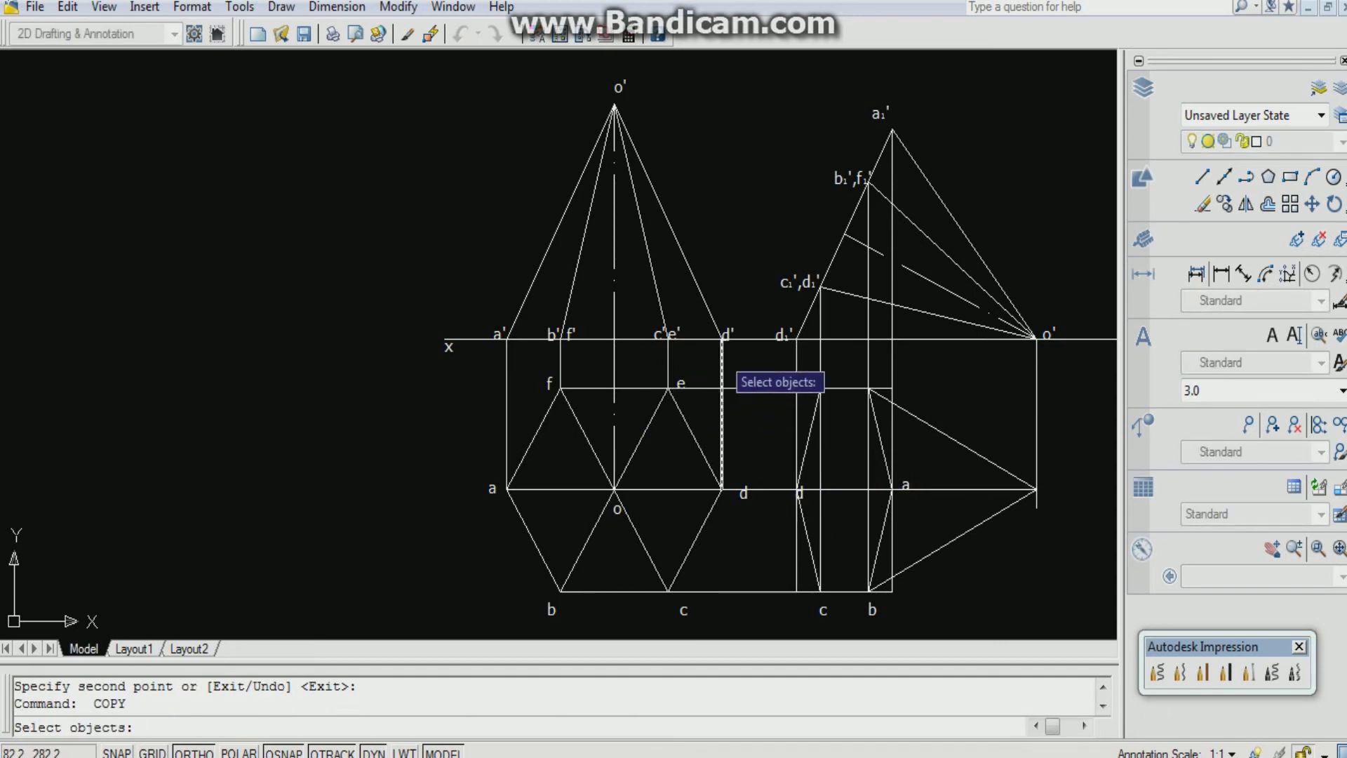
pyautogui.press('Escape')
pyautogui.press('Return')
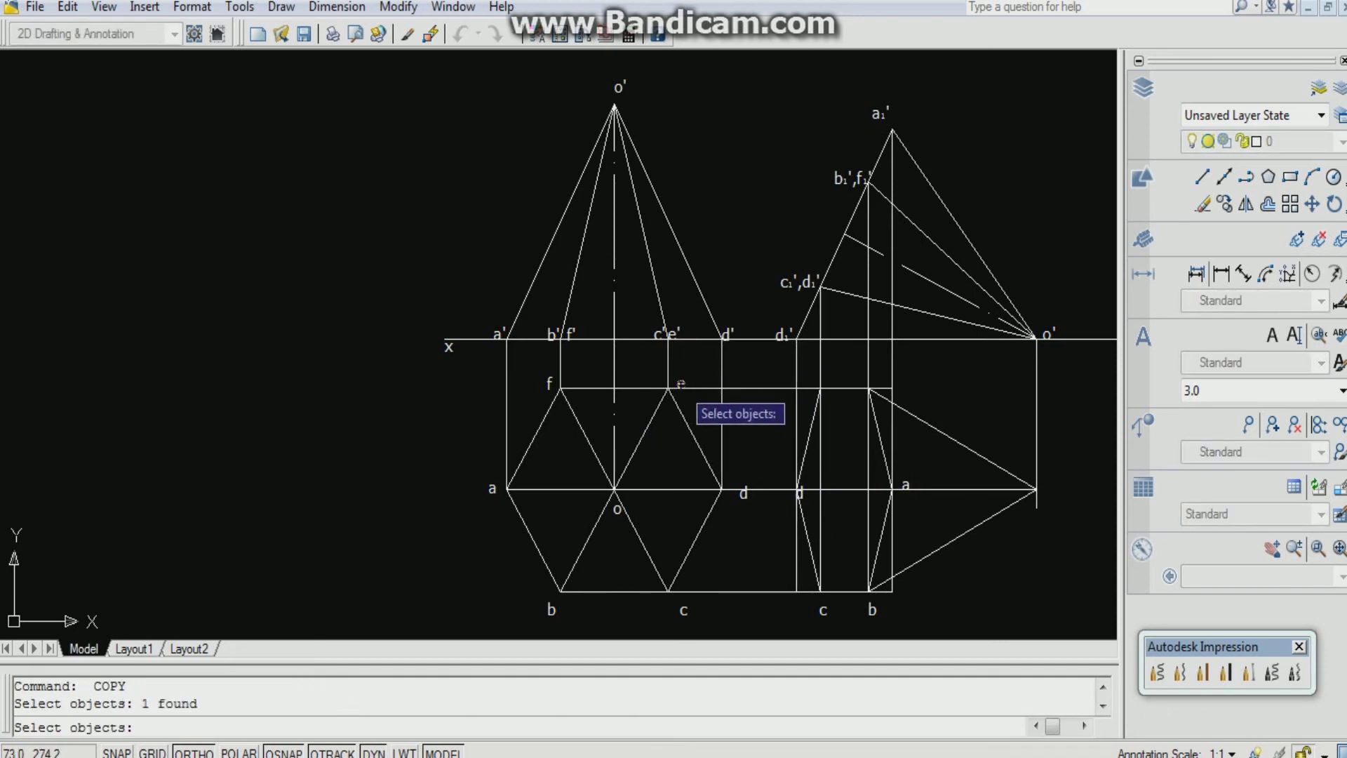
pyautogui.press('Return')
pyautogui.click(673, 384)
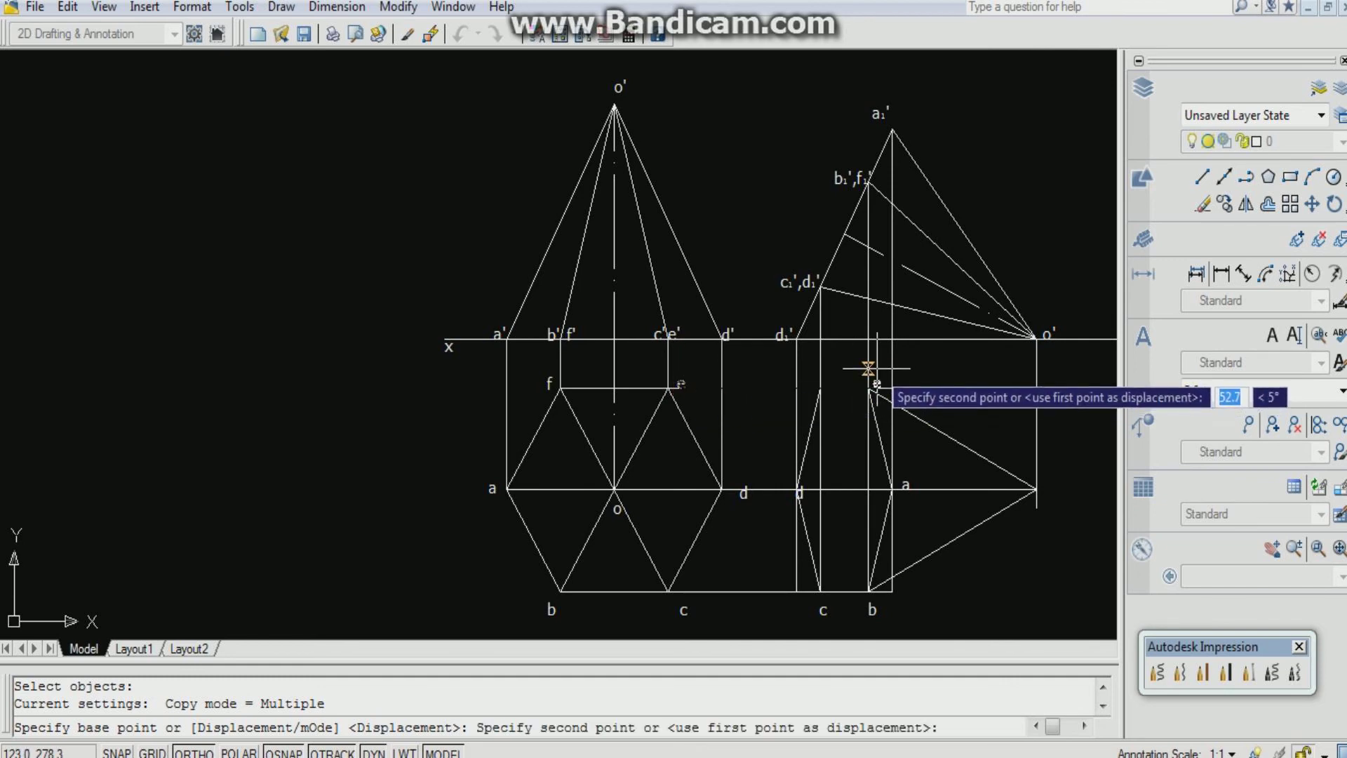
pyautogui.press('F7')
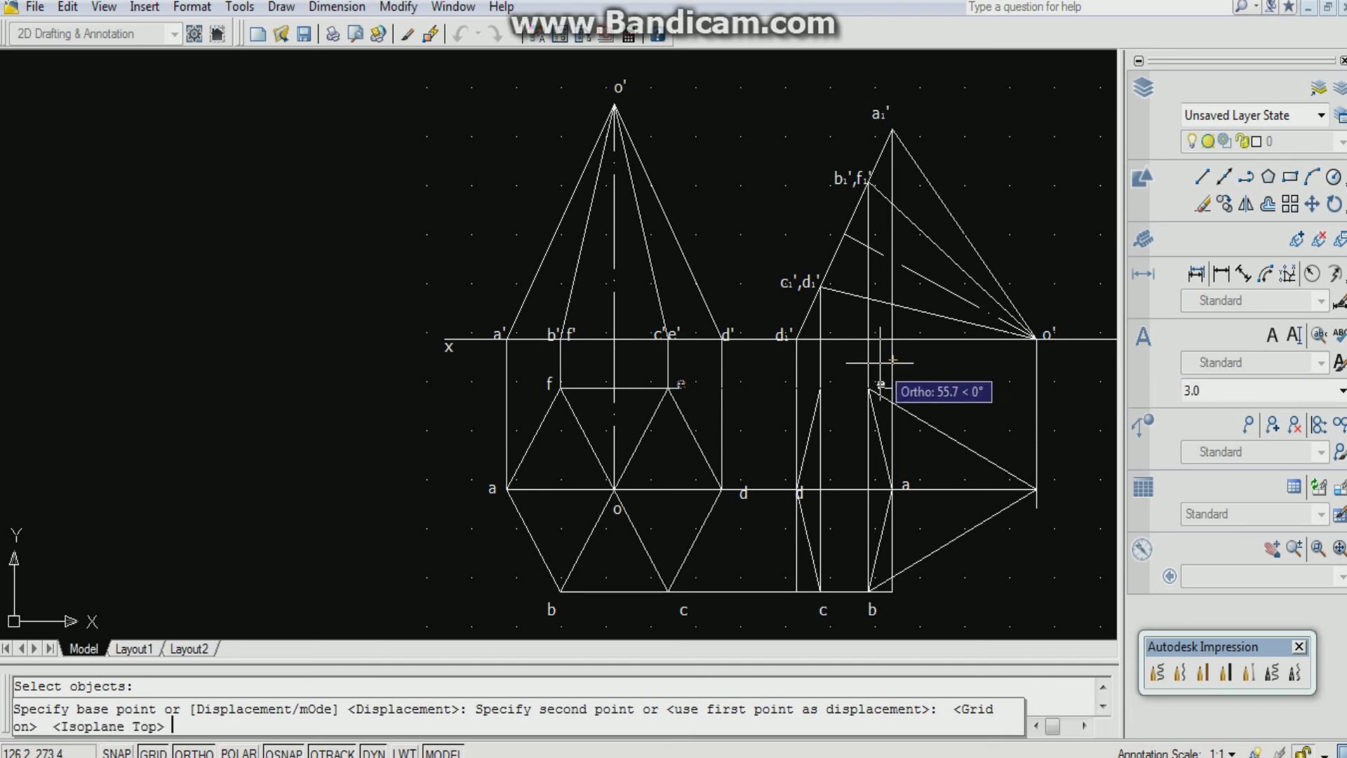
pyautogui.press('F4')
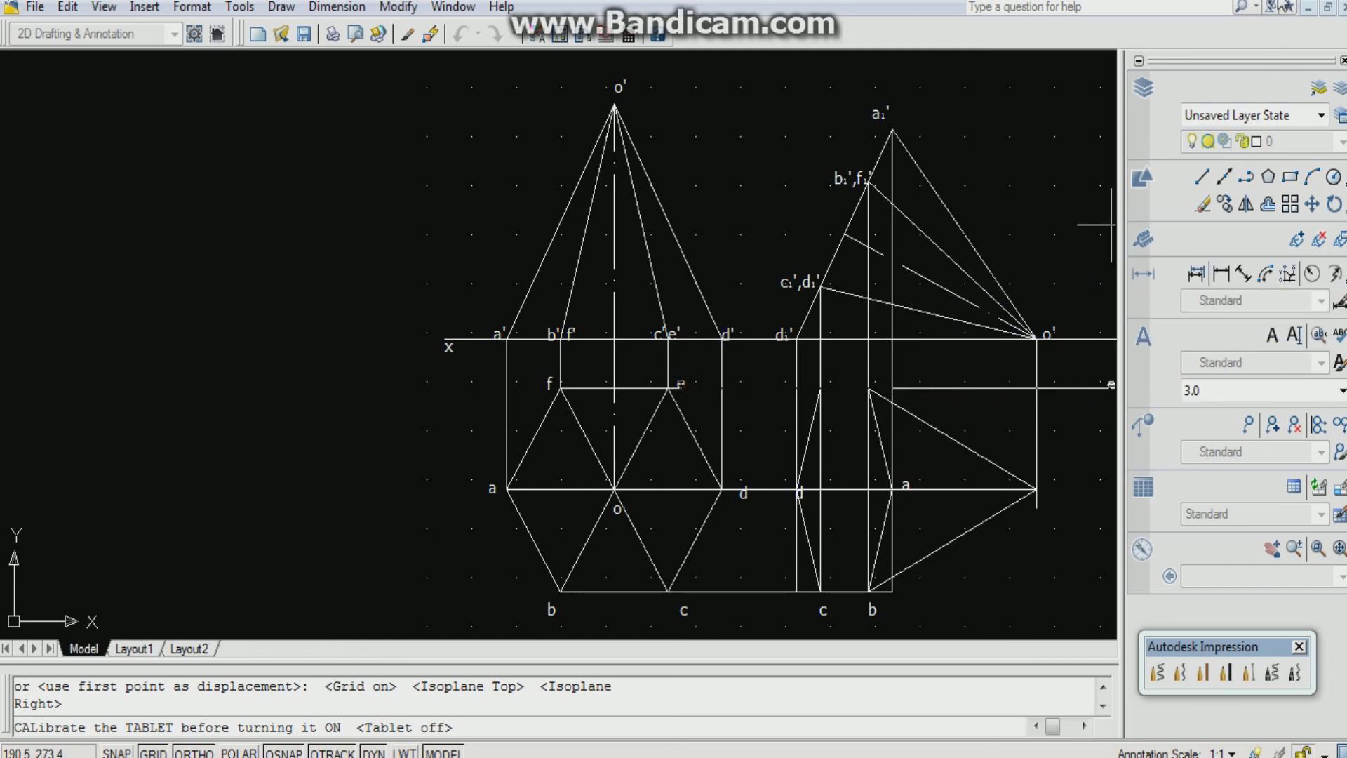
pyautogui.press('Return')
pyautogui.scroll(2, 1074, 563)
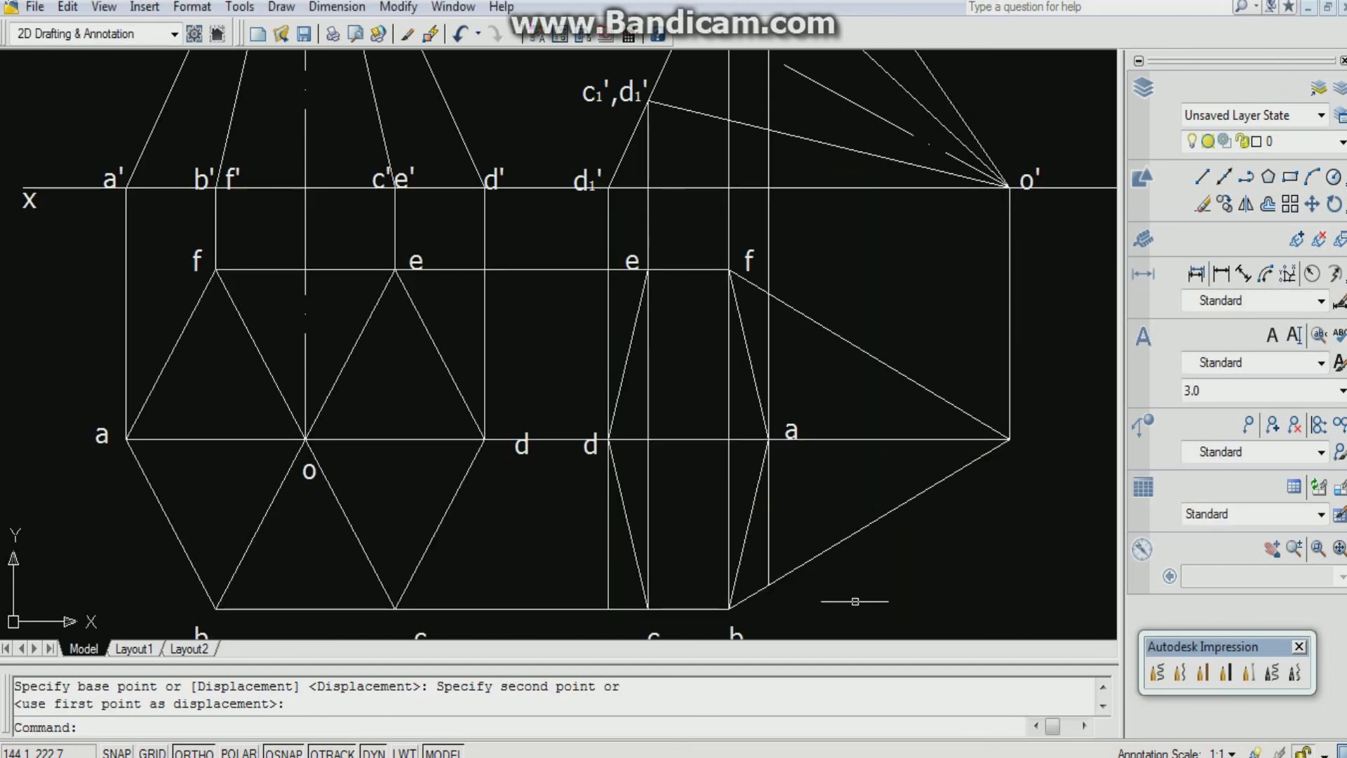
pyautogui.scroll(1, 856, 595)
pyautogui.scroll(-3, 856, 595)
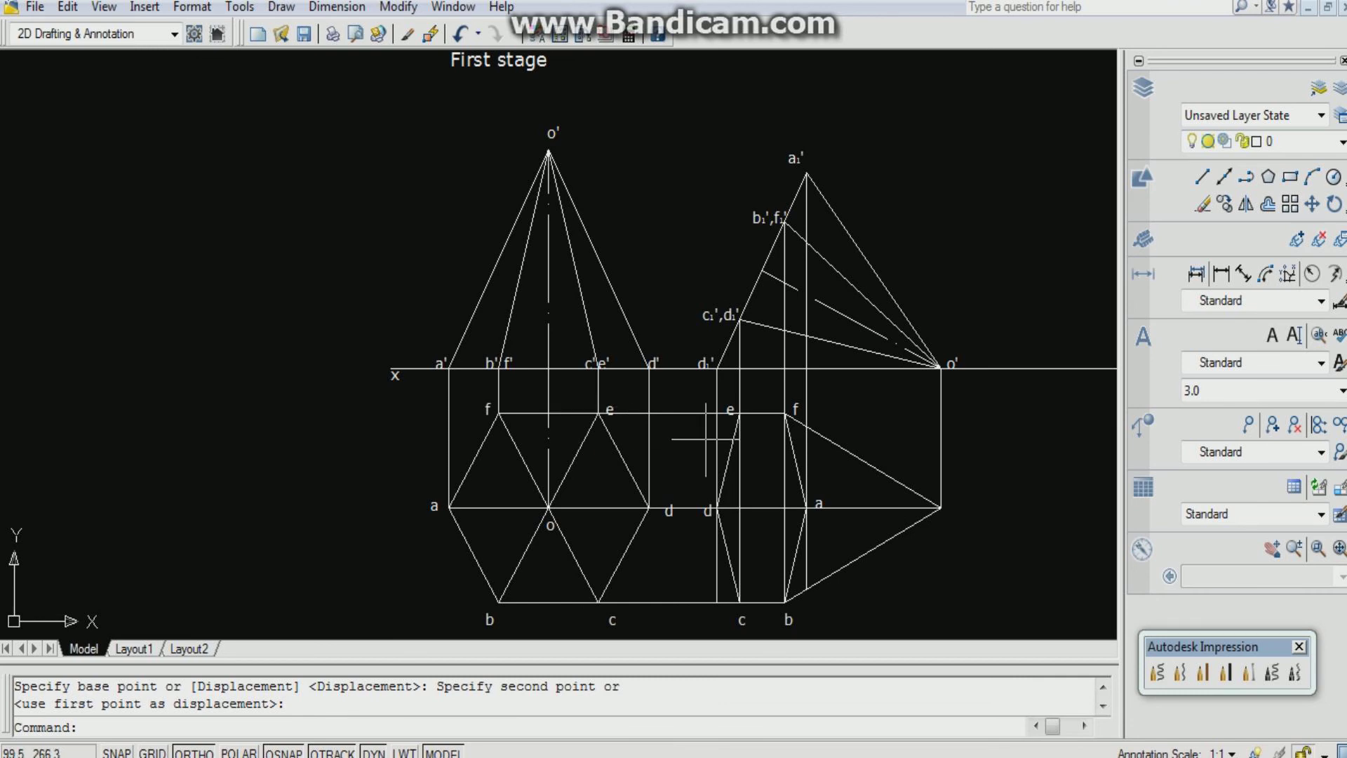
pyautogui.scroll(3, 705, 439)
# Edit the new top view's e label to read e1 with a small subscript 1
pyautogui.click(758, 380)
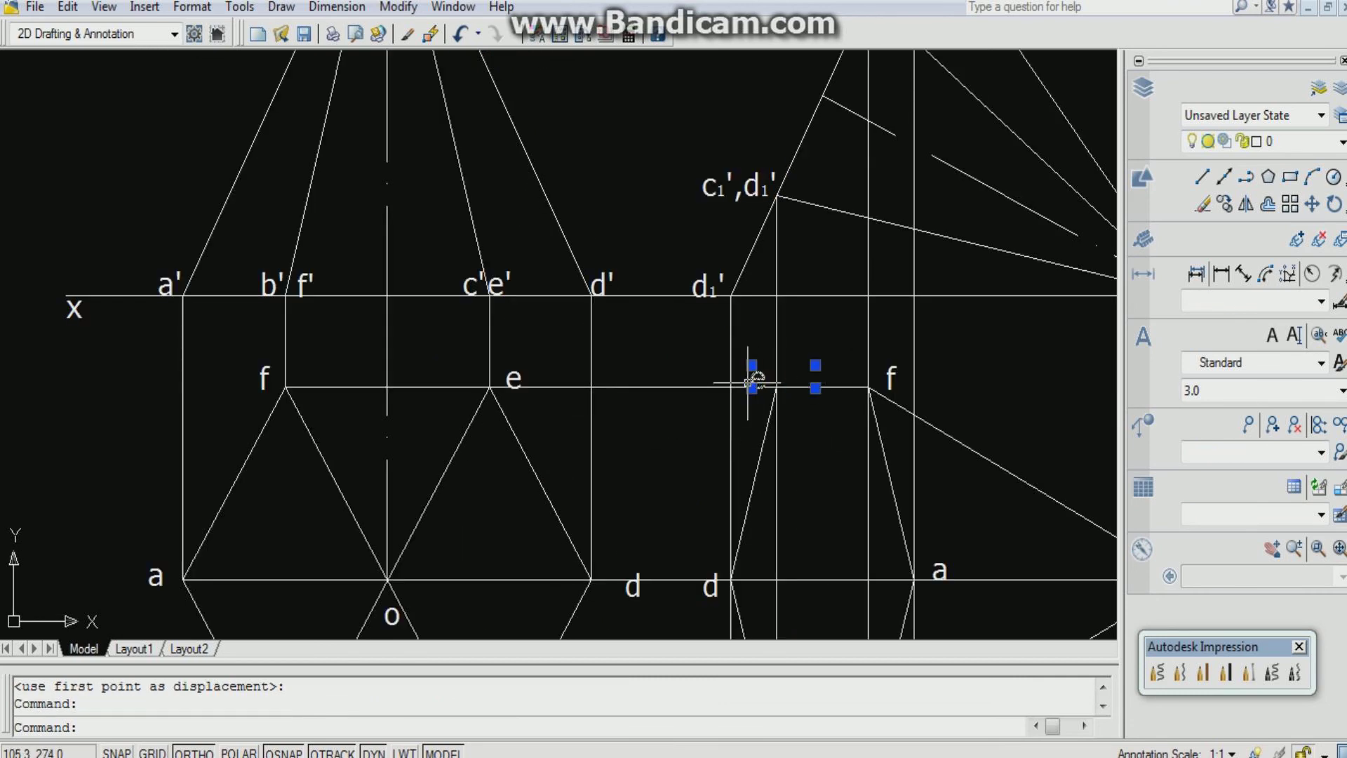
pyautogui.doubleClick(756, 380)
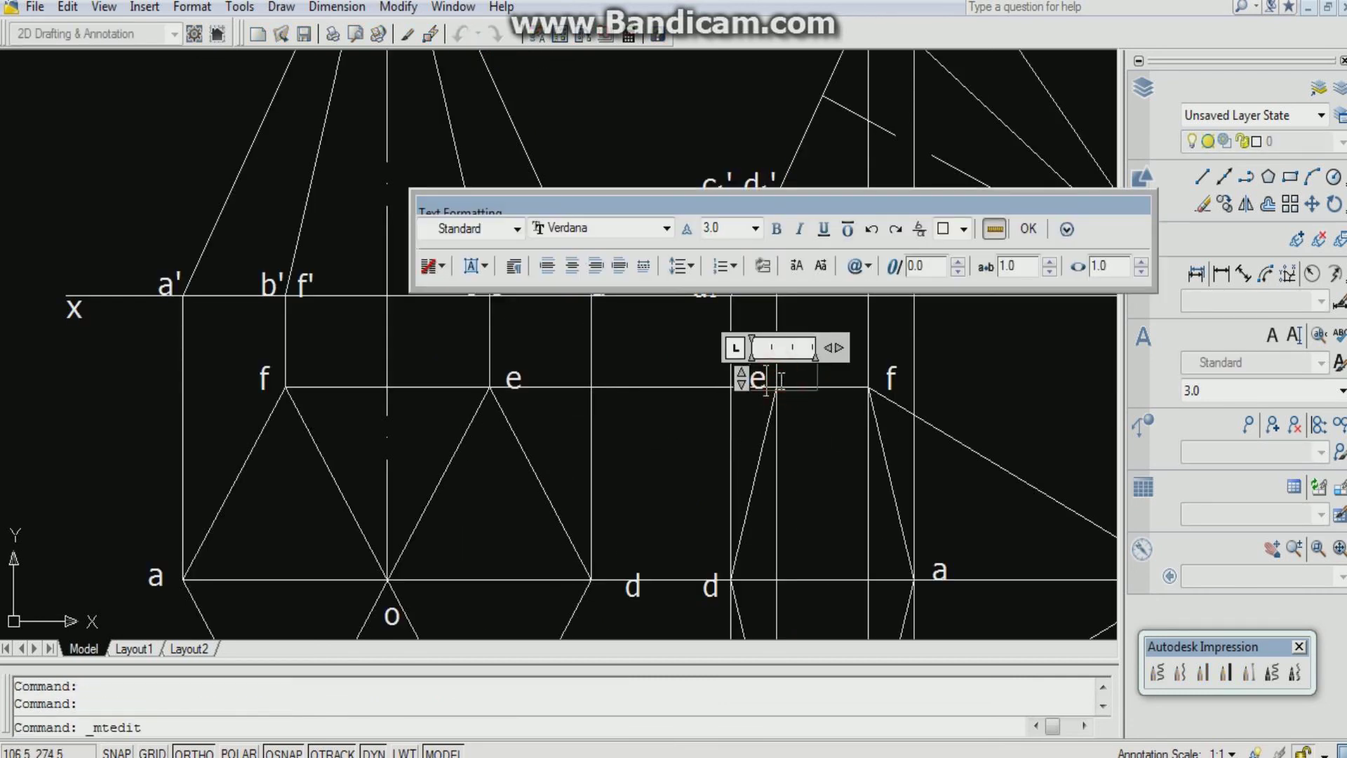
pyautogui.click(755, 229)
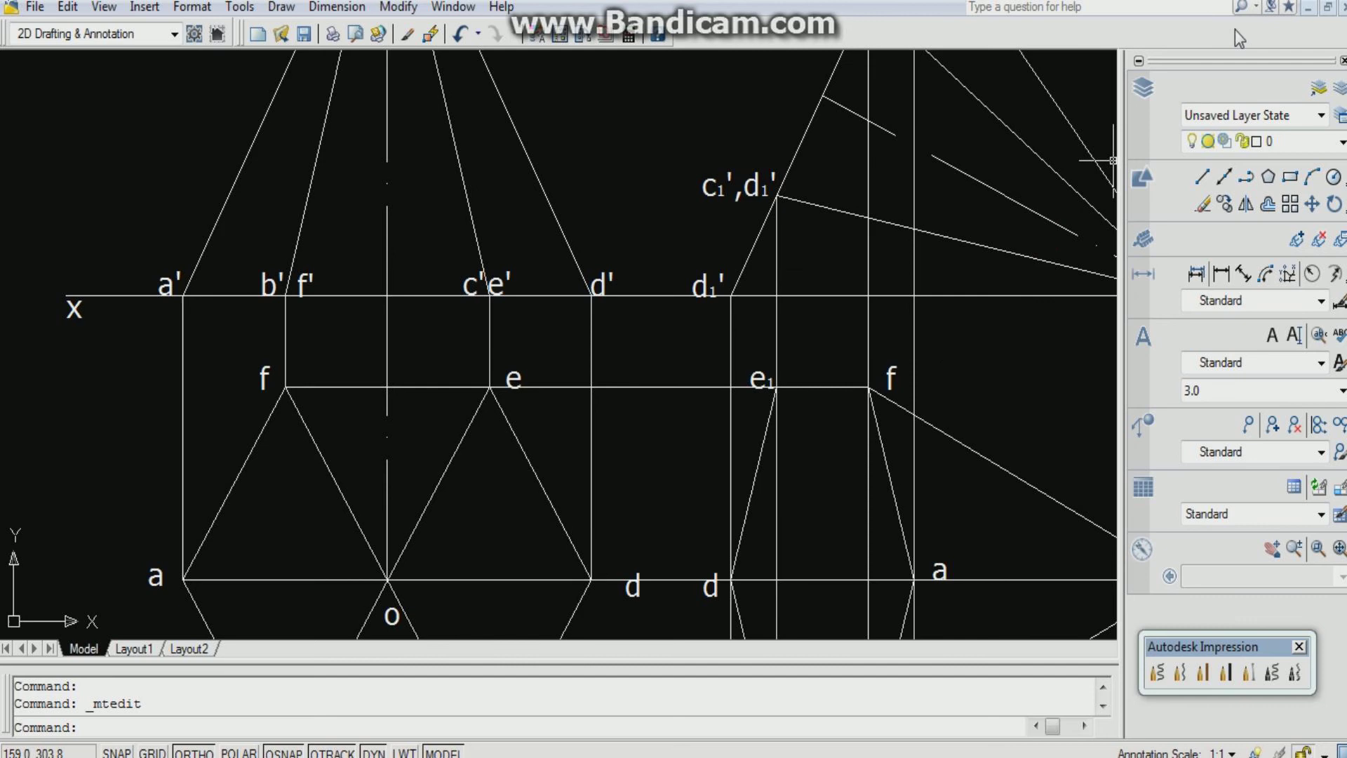
pyautogui.scroll(-5, 865, 308)
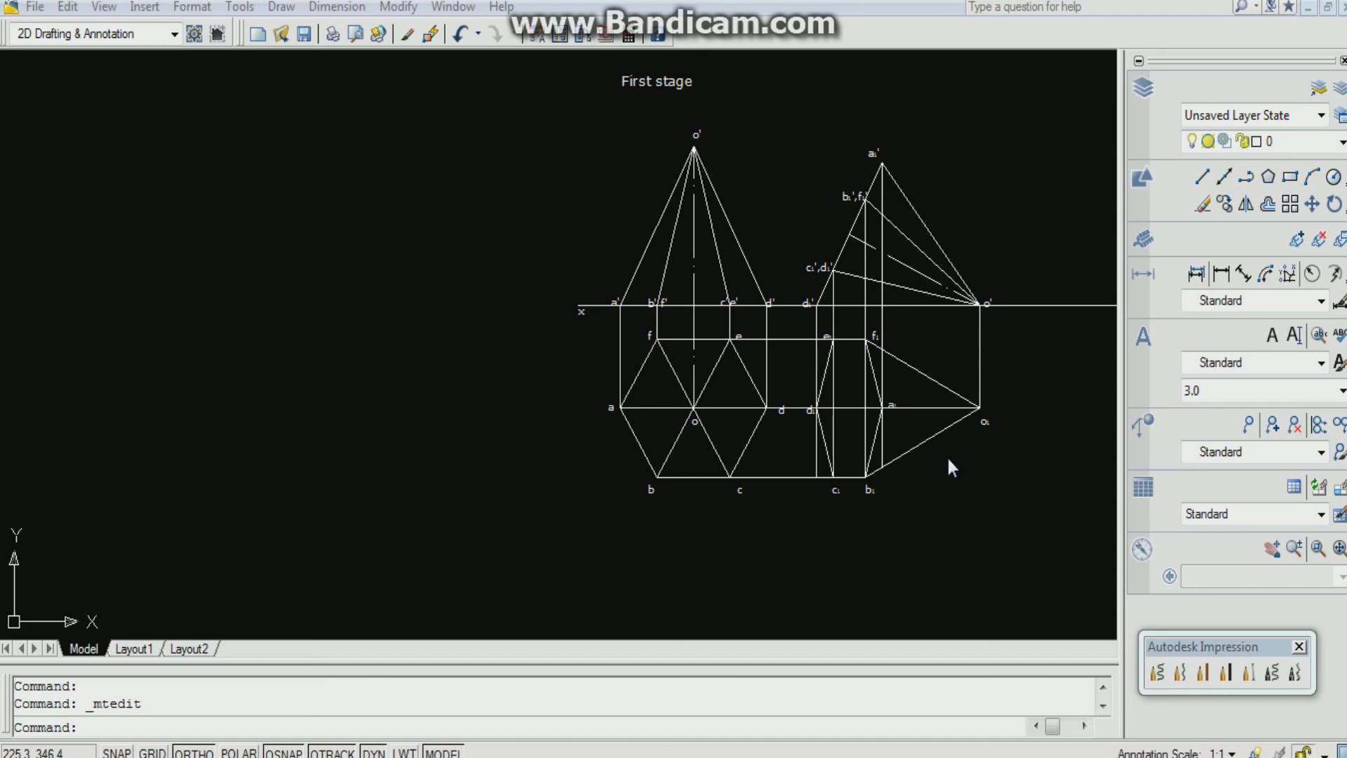
# Set the pyramid outline edges in all views to Red through the Properties palette
pyautogui.click(916, 447)
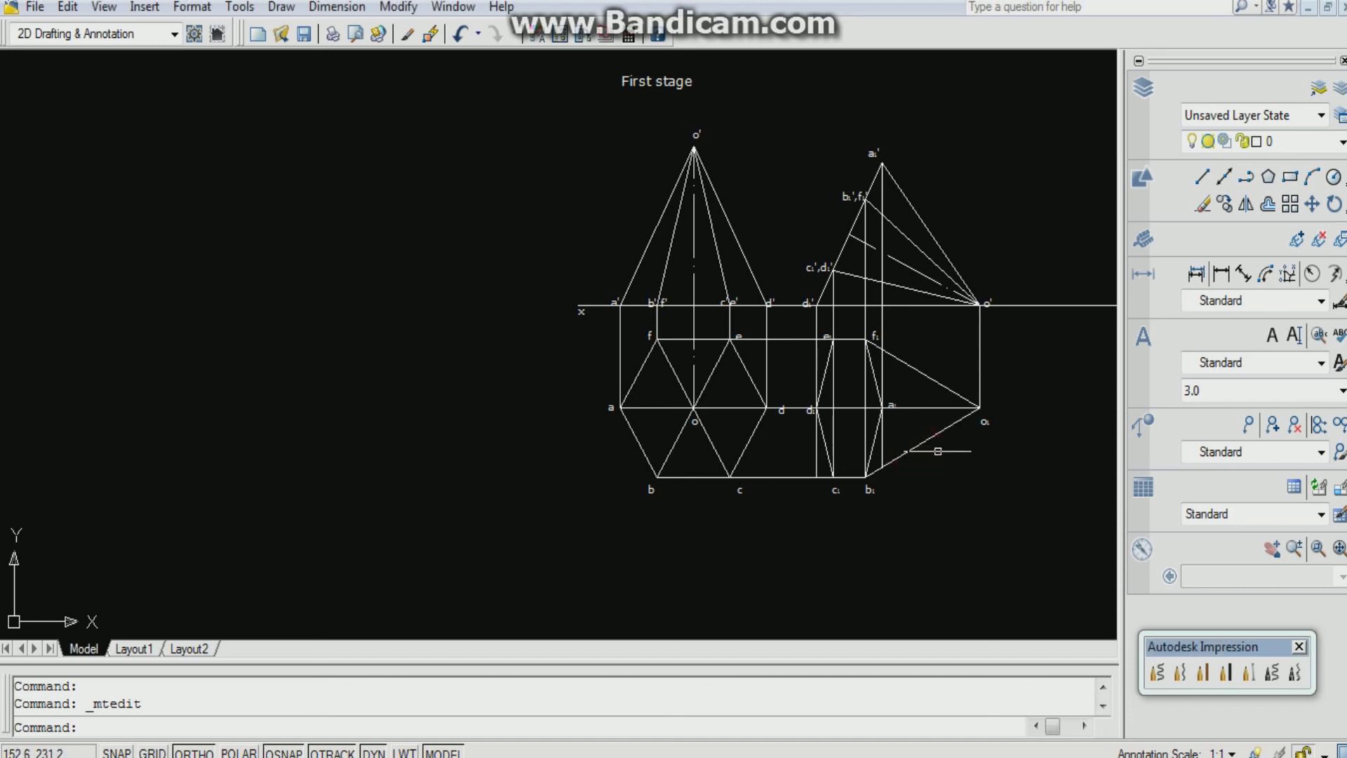
pyautogui.click(918, 369)
pyautogui.click(873, 379)
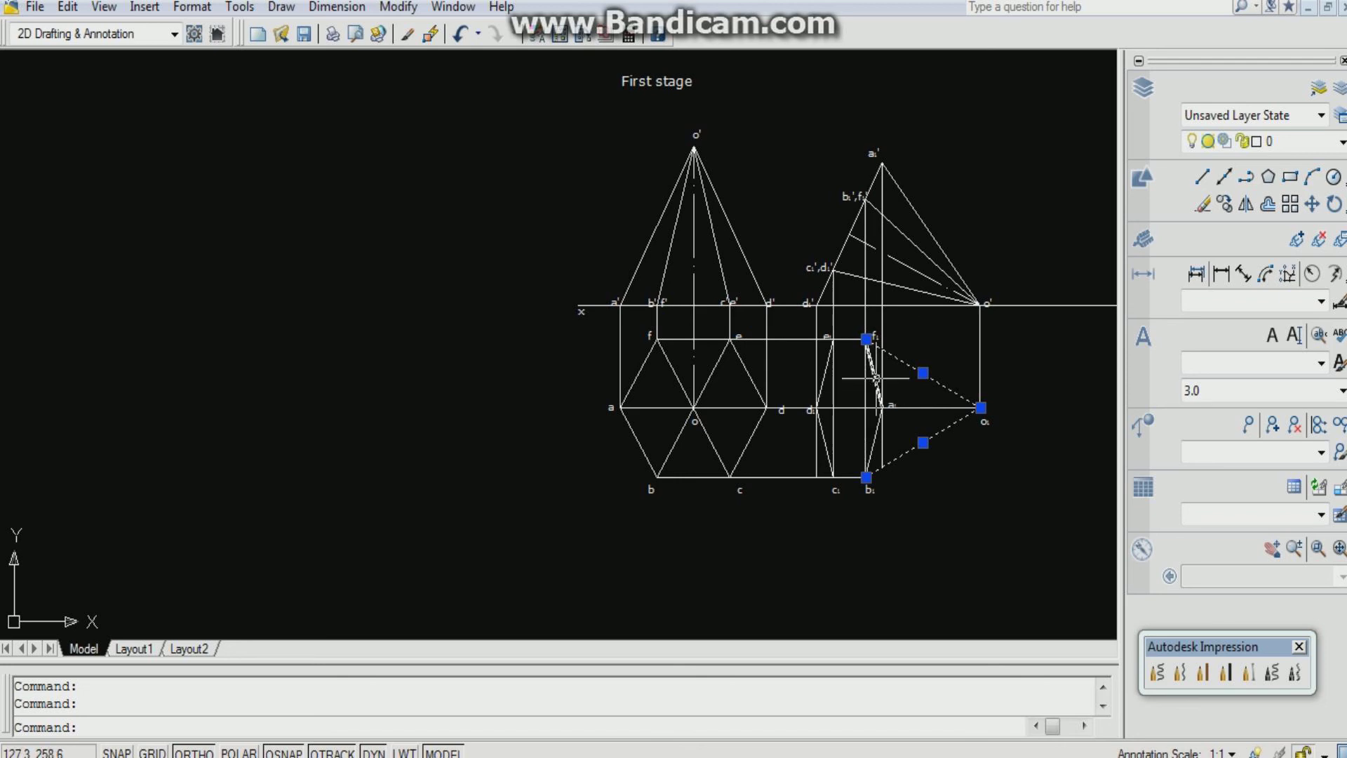
pyautogui.click(822, 386)
pyautogui.click(830, 463)
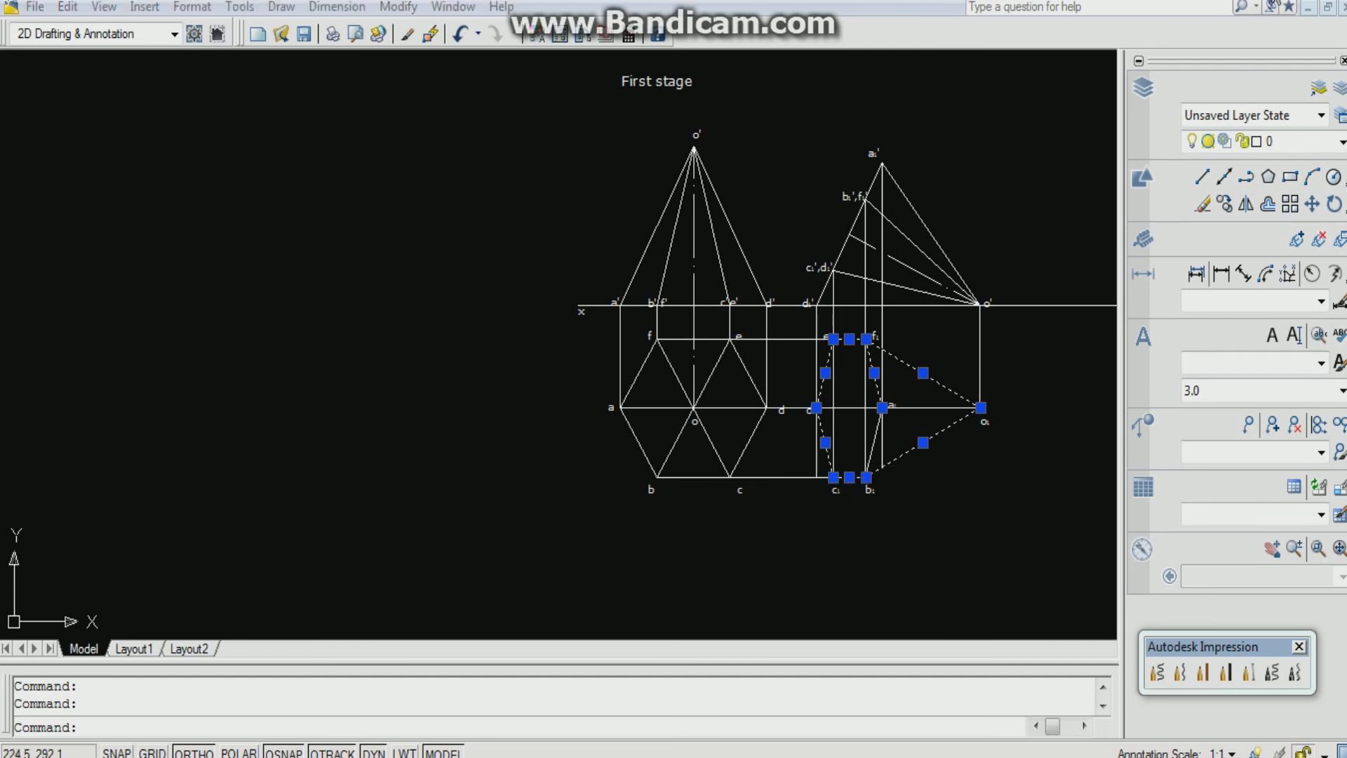
pyautogui.hotkey('ctrl', 'a')
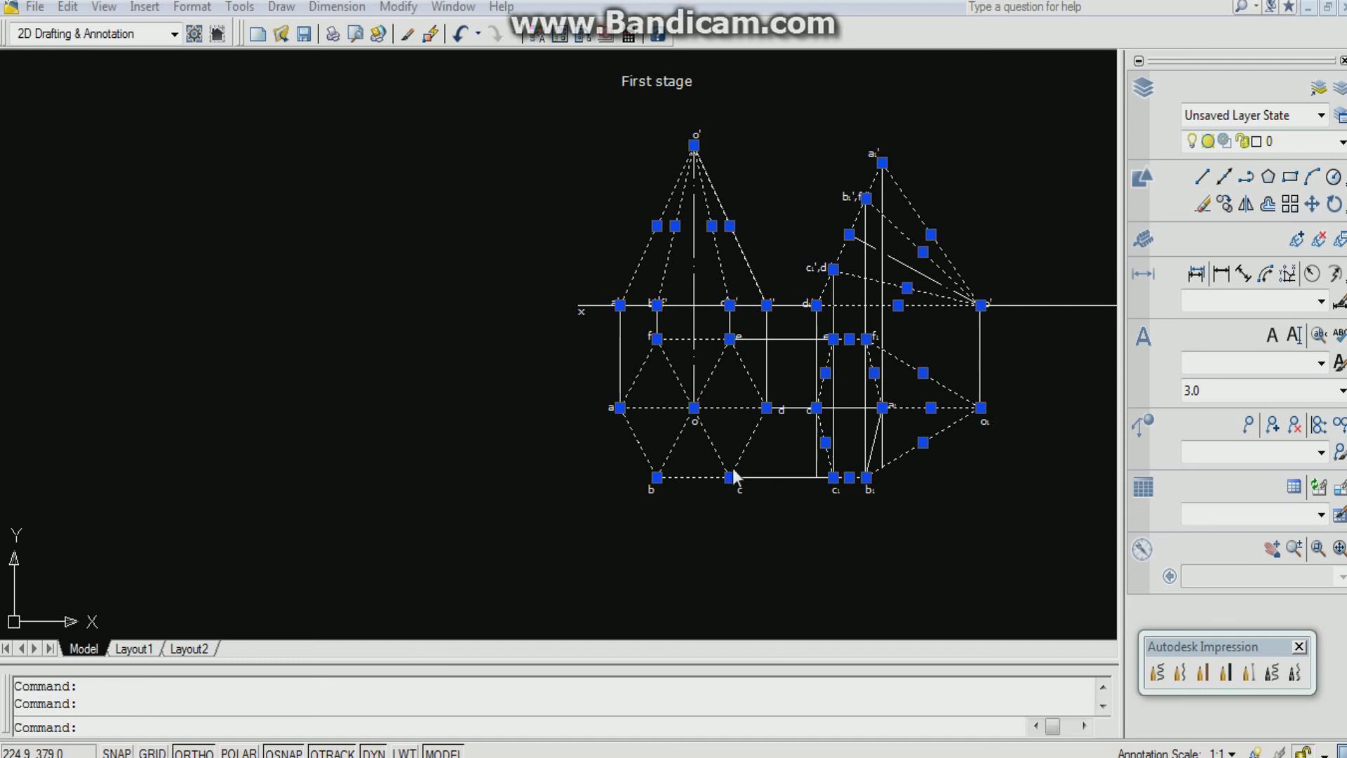
pyautogui.rightClick(752, 419)
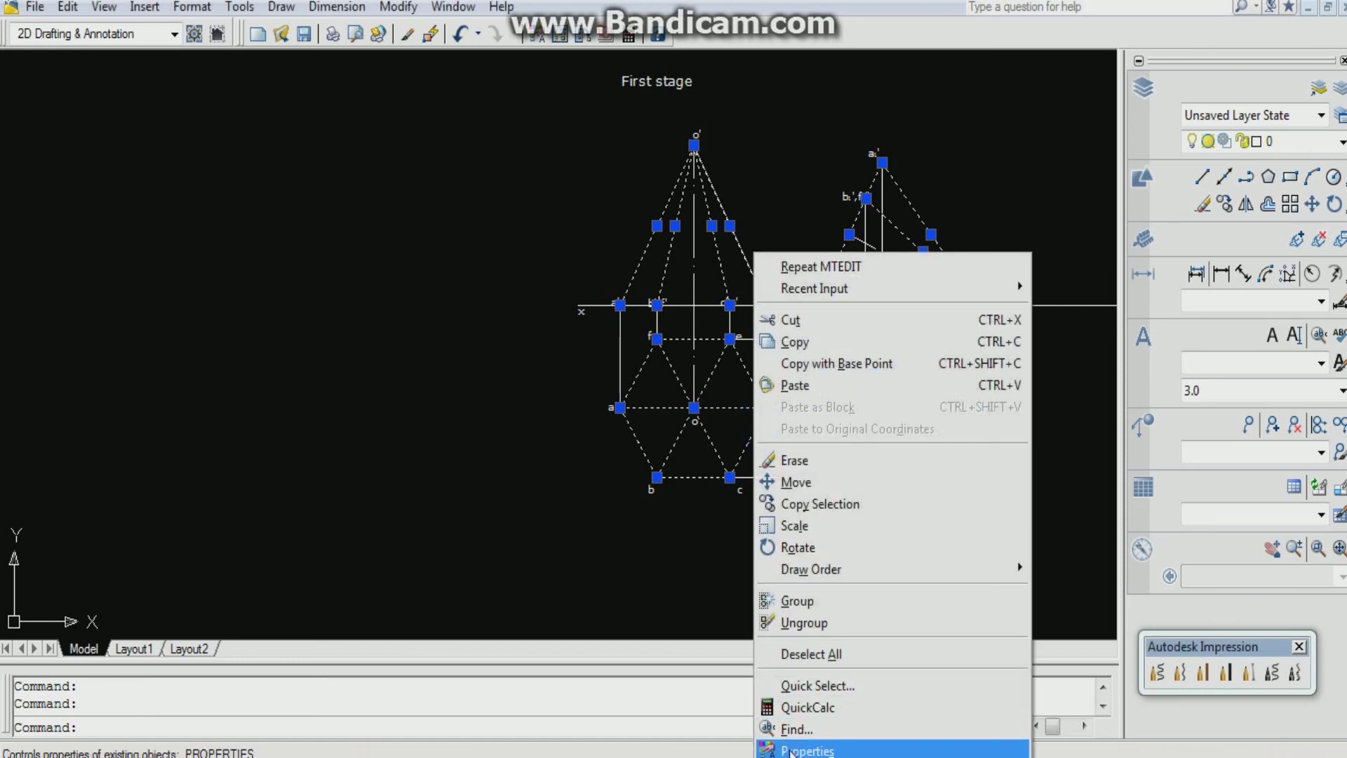
pyautogui.click(814, 745)
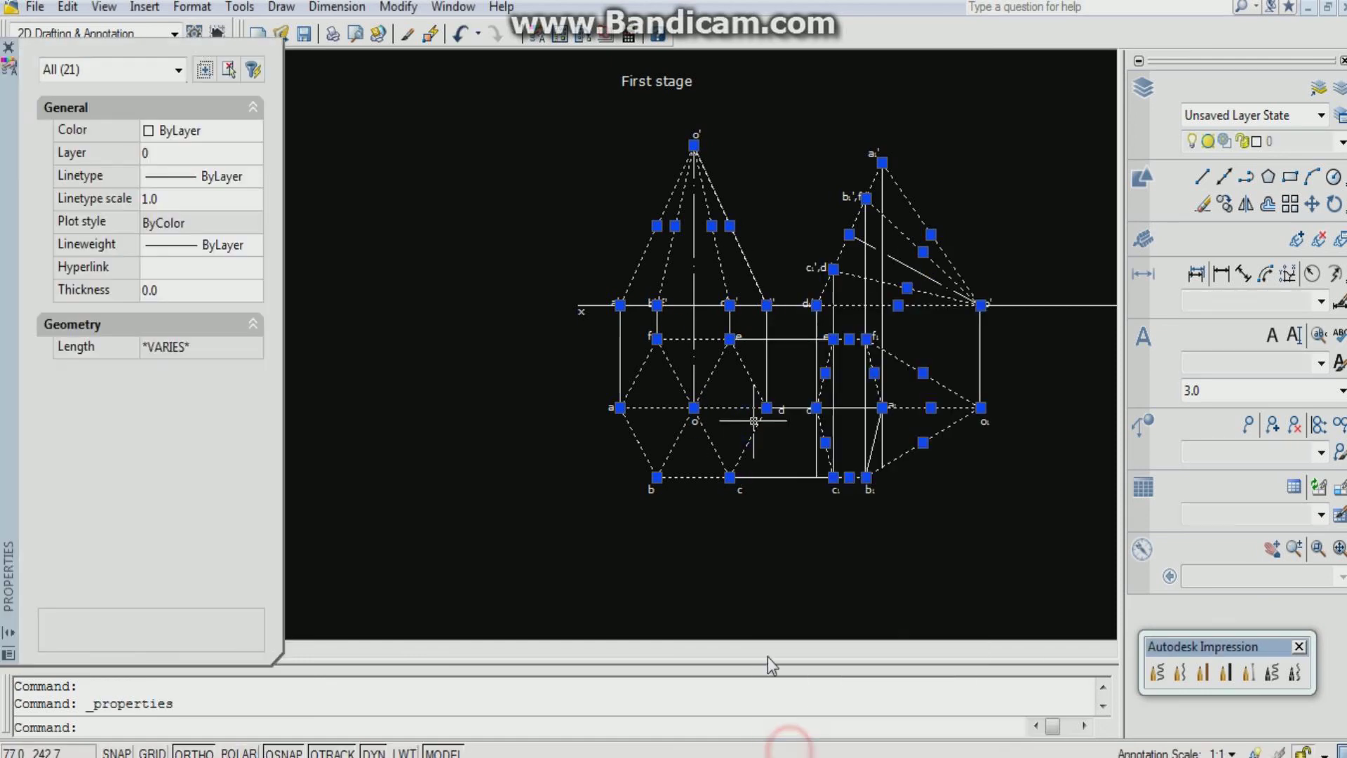
pyautogui.click(249, 132)
pyautogui.click(256, 131)
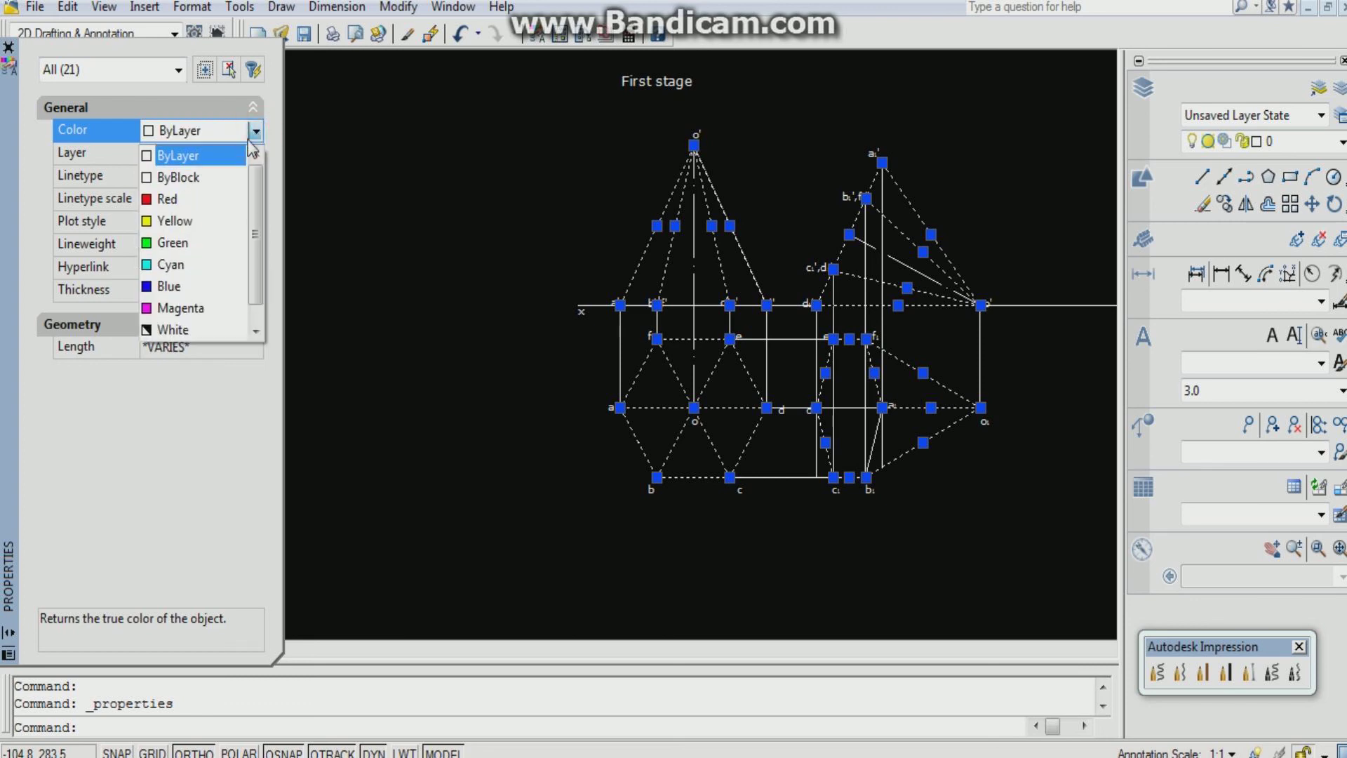
pyautogui.click(201, 200)
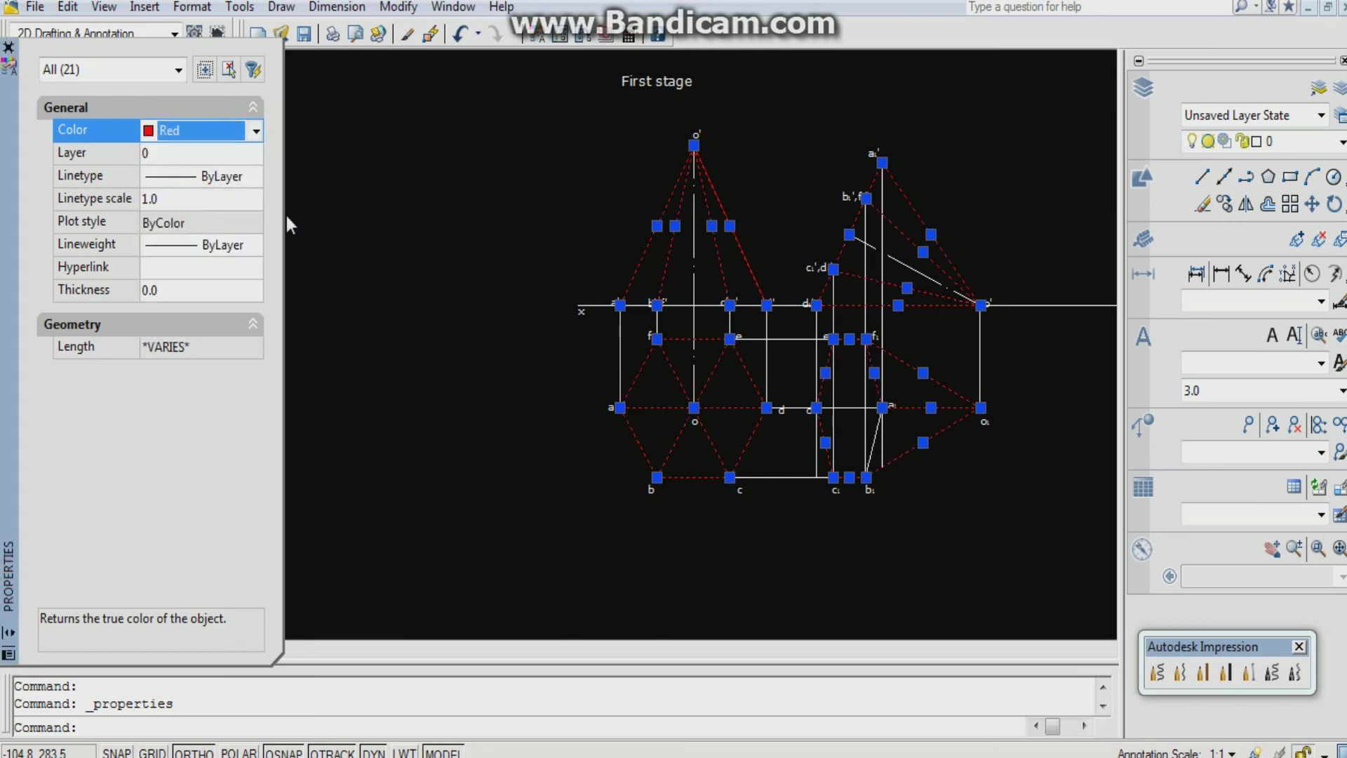
pyautogui.click(9, 47)
pyautogui.press('Escape')
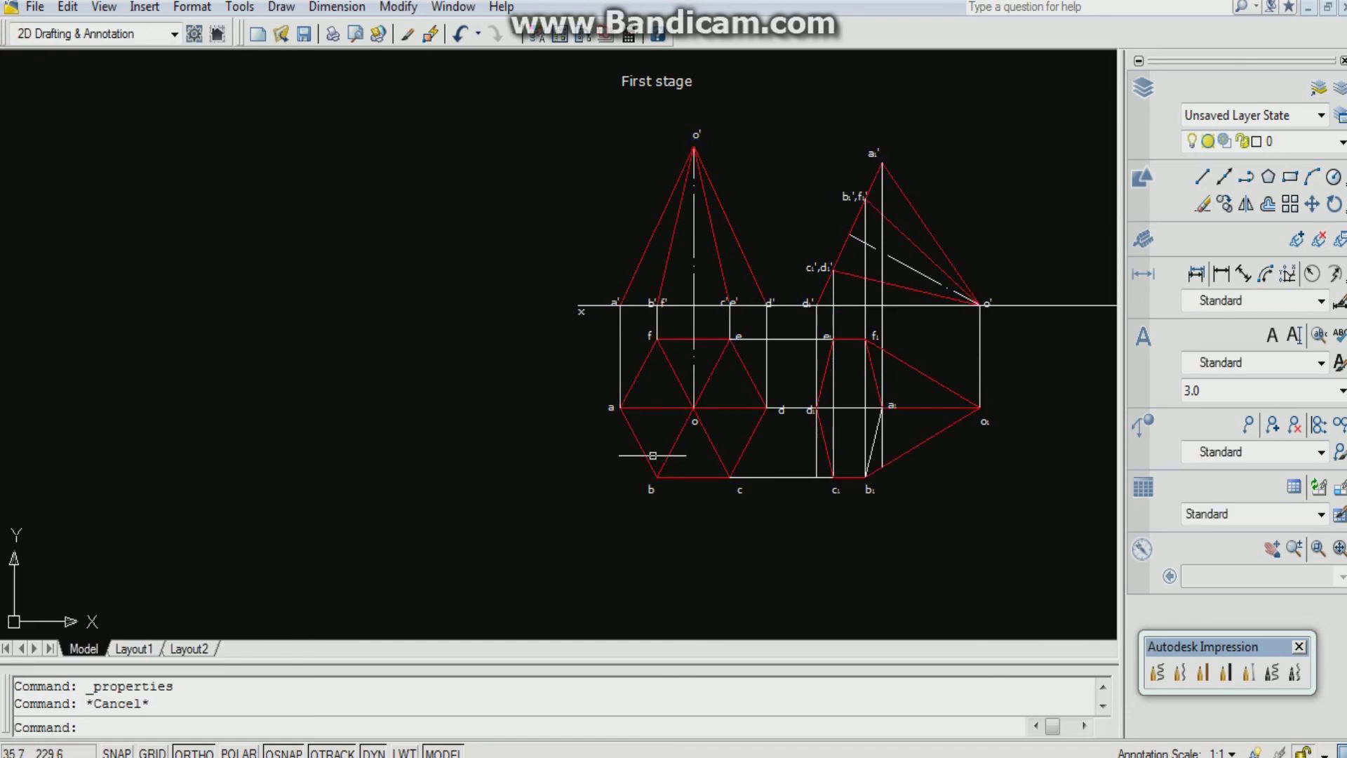
# Draw a line from e1 to apex o1 and on to c1 in the new top view
pyautogui.scroll(5, 949, 505)
pyautogui.scroll(-6, 949, 483)
pyautogui.scroll(5, 941, 474)
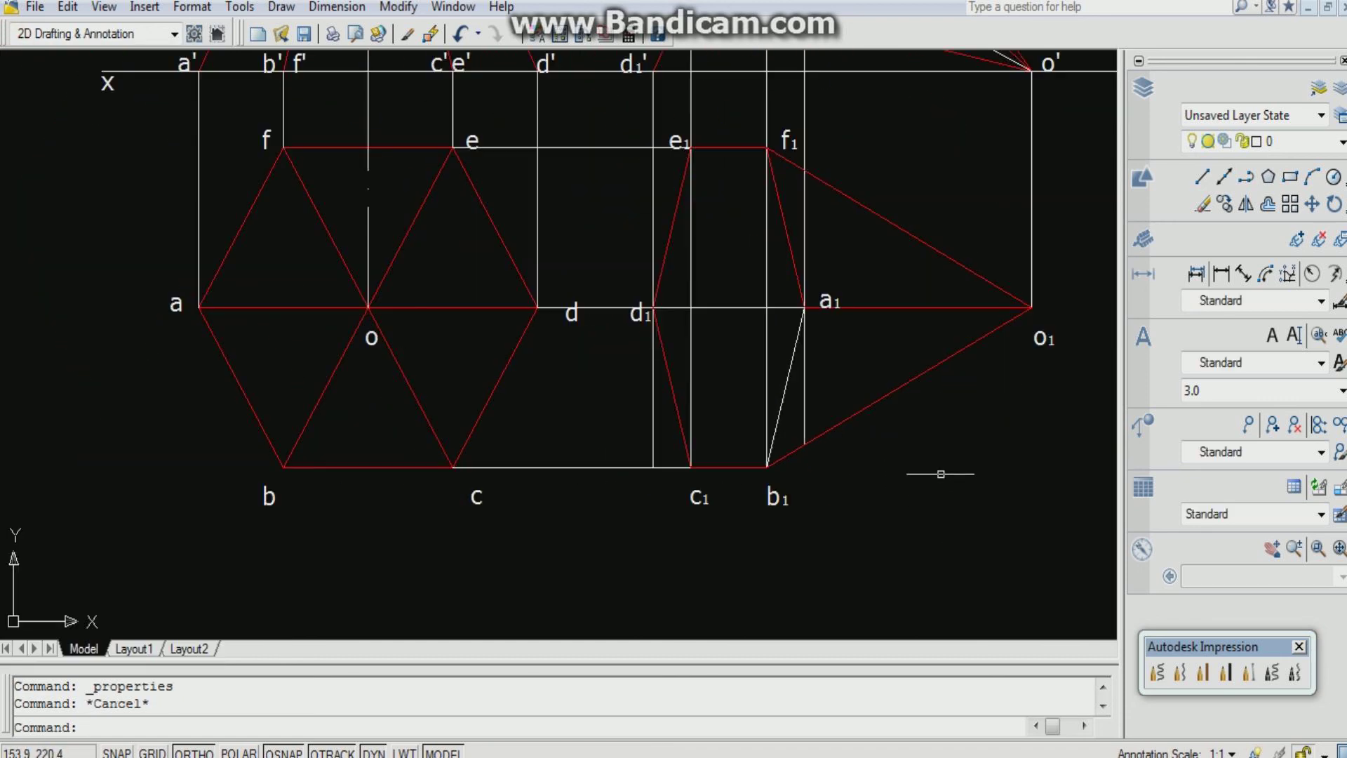
pyautogui.scroll(-2, 941, 473)
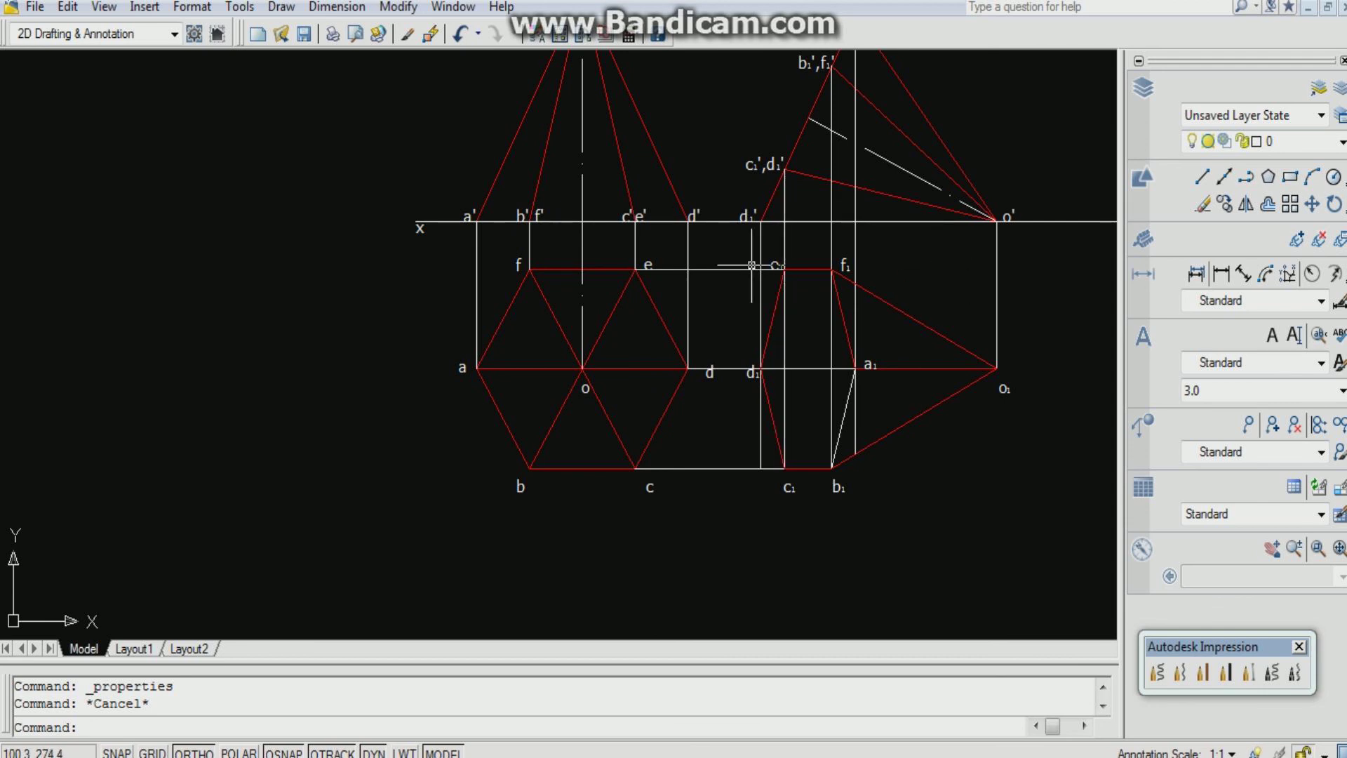
pyautogui.write('l')
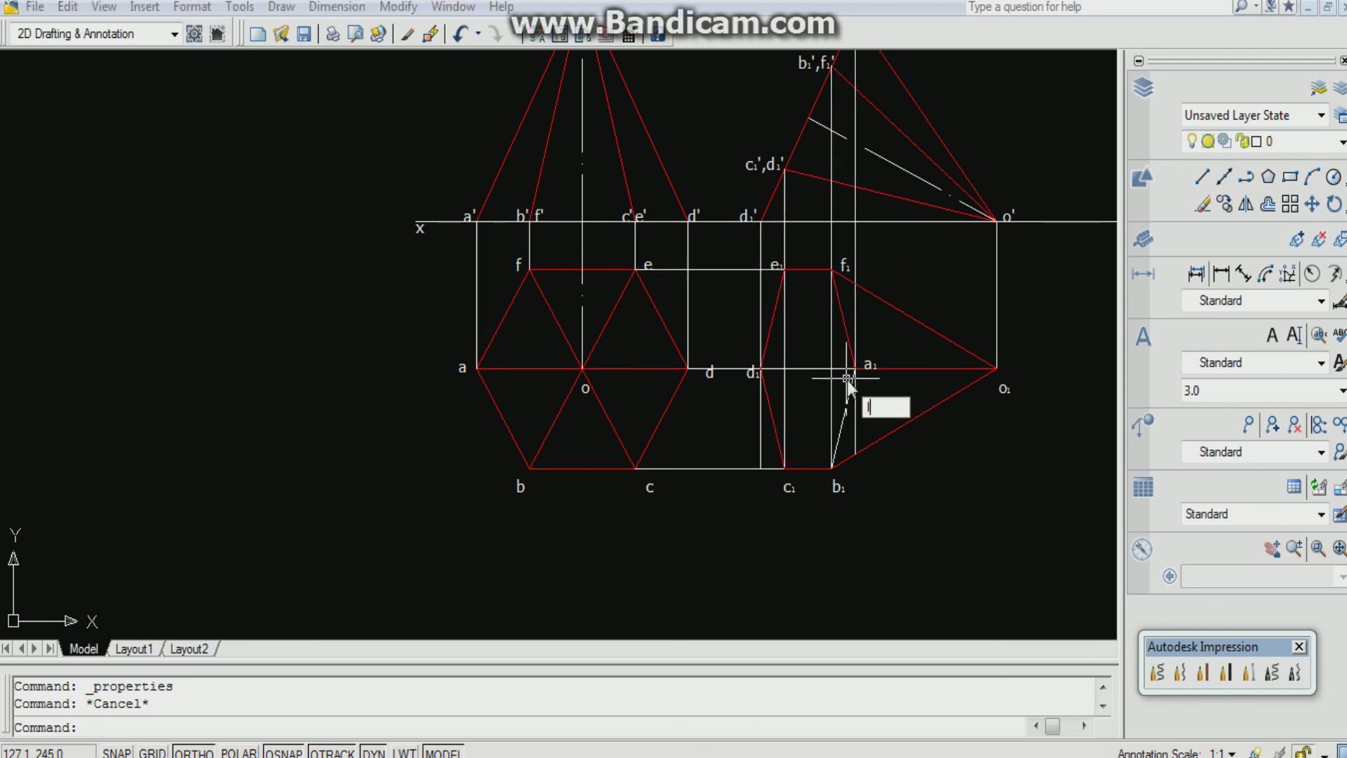
pyautogui.press('Return')
pyautogui.click(784, 270)
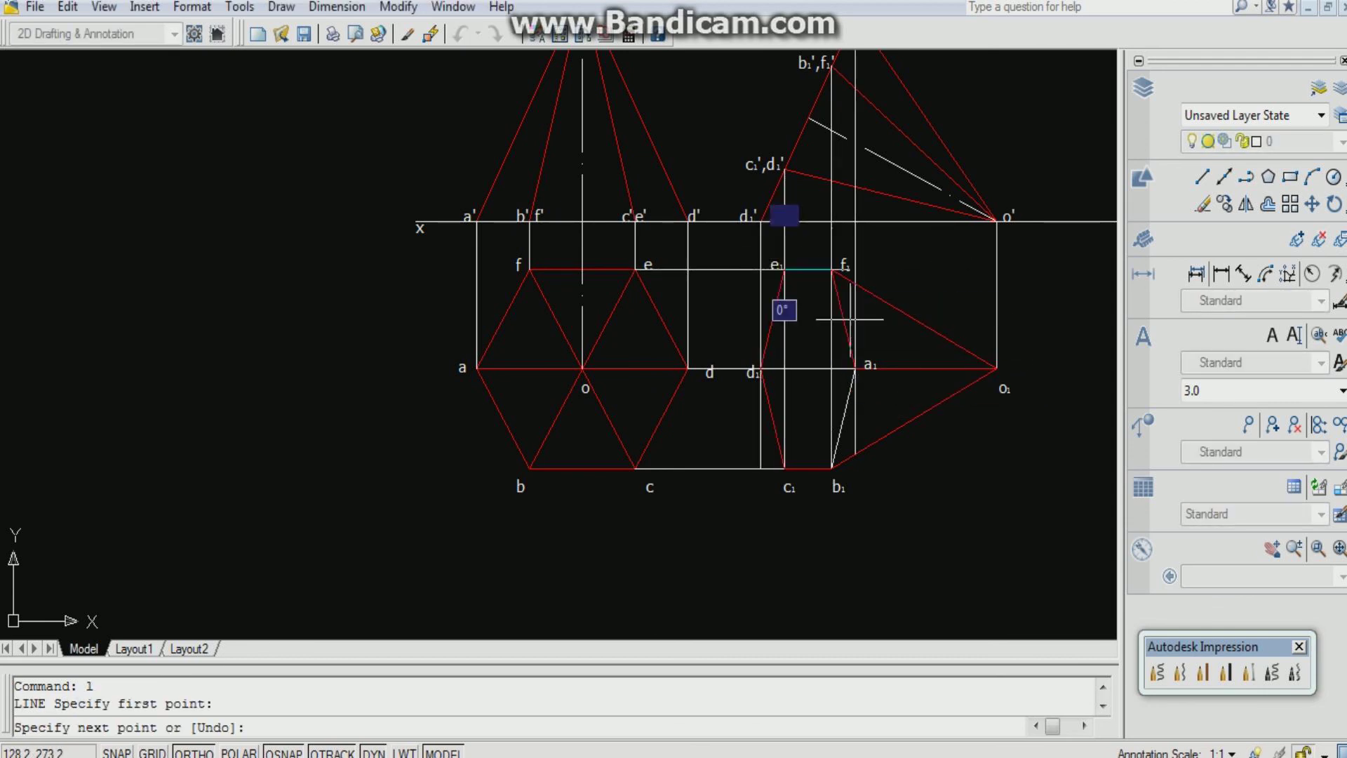
pyautogui.click(997, 368)
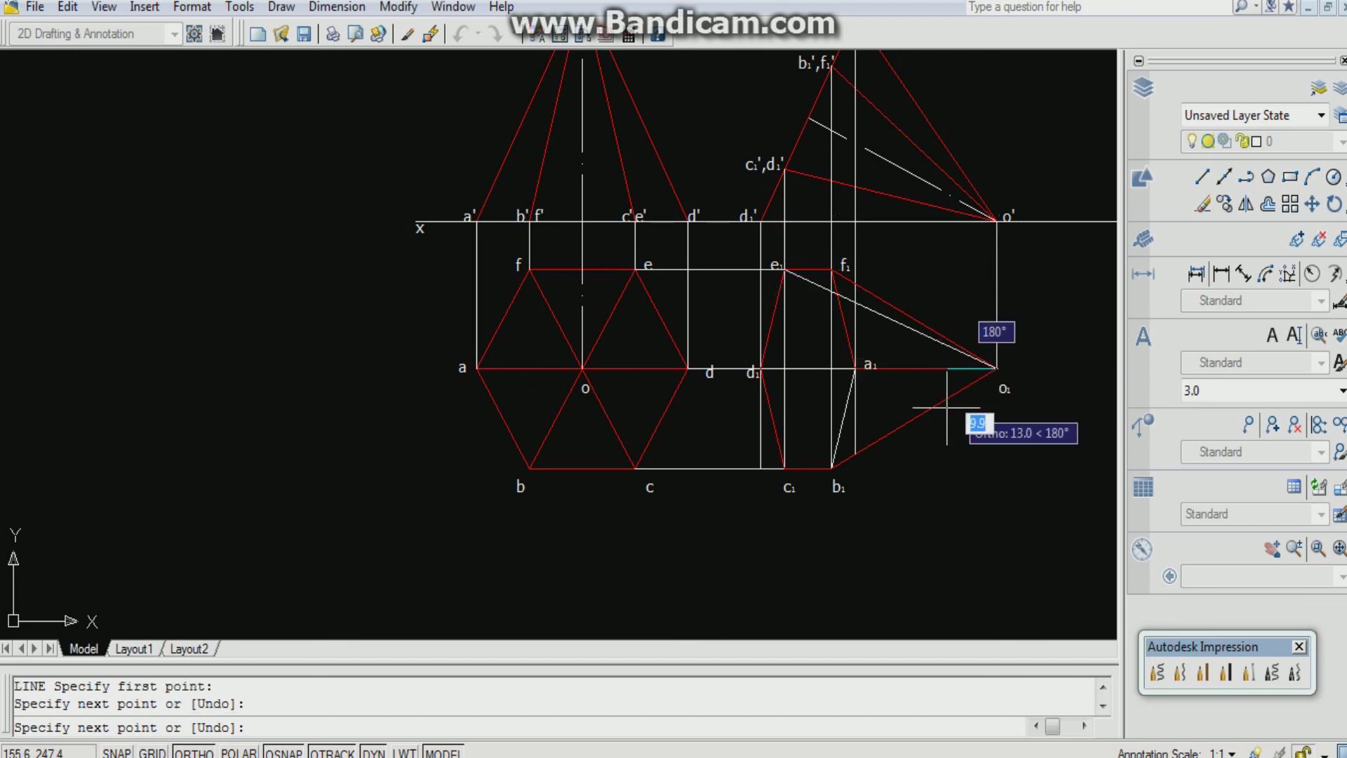
pyautogui.click(784, 469)
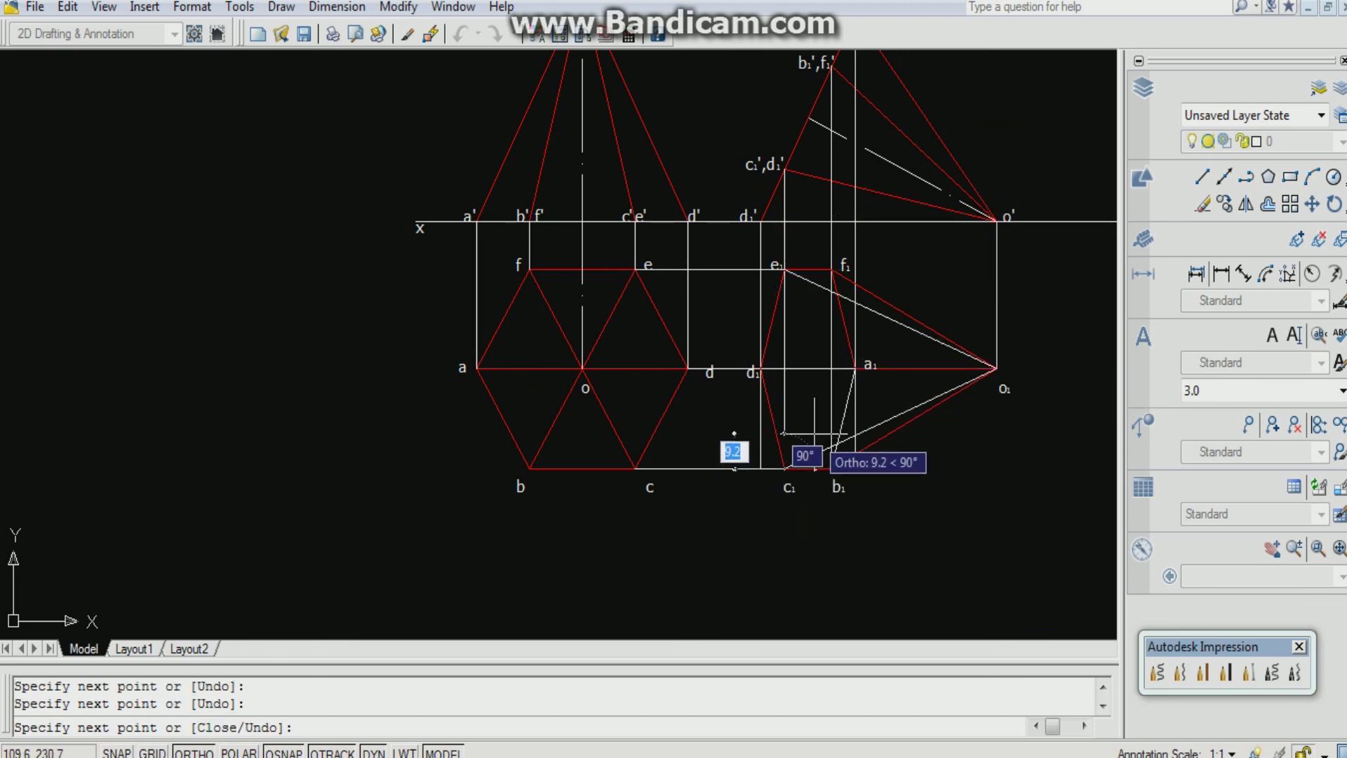
pyautogui.press('Return')
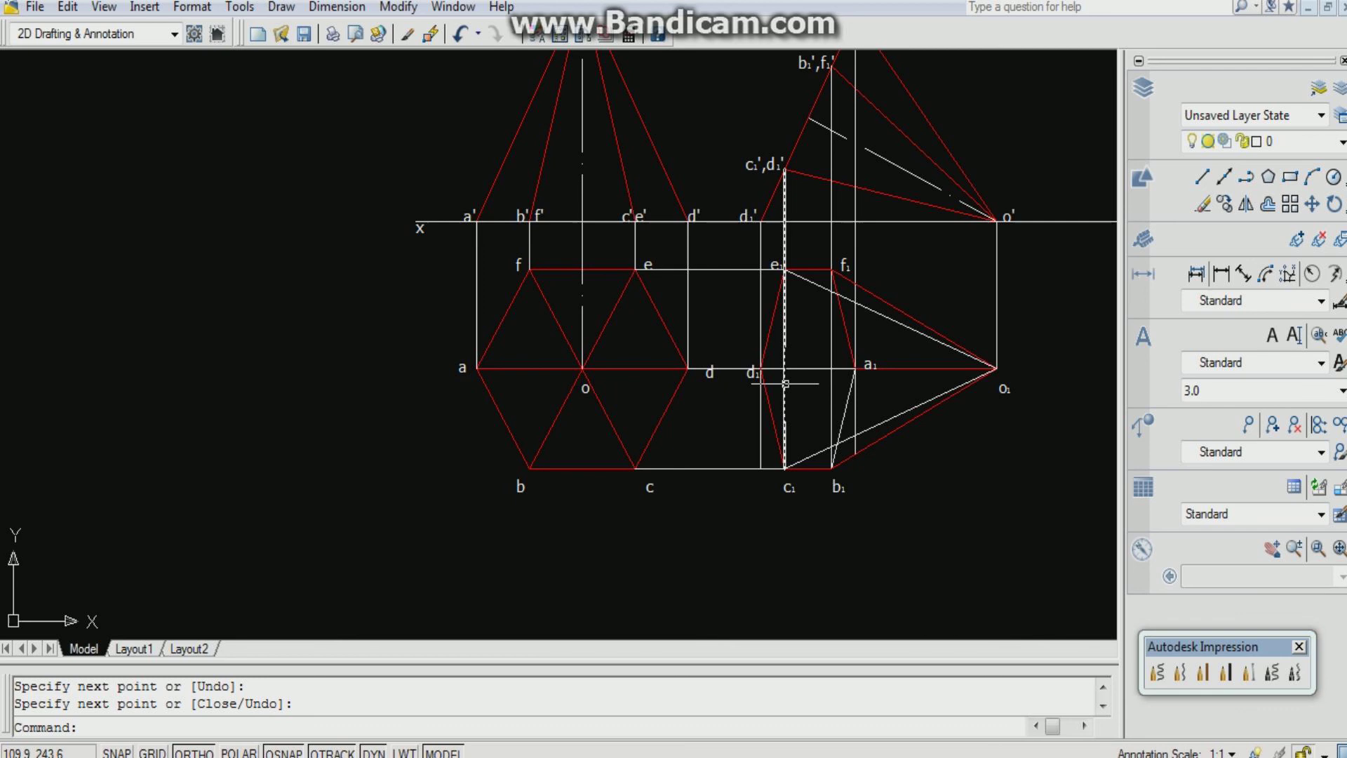
pyautogui.press('Return')
pyautogui.click(770, 368)
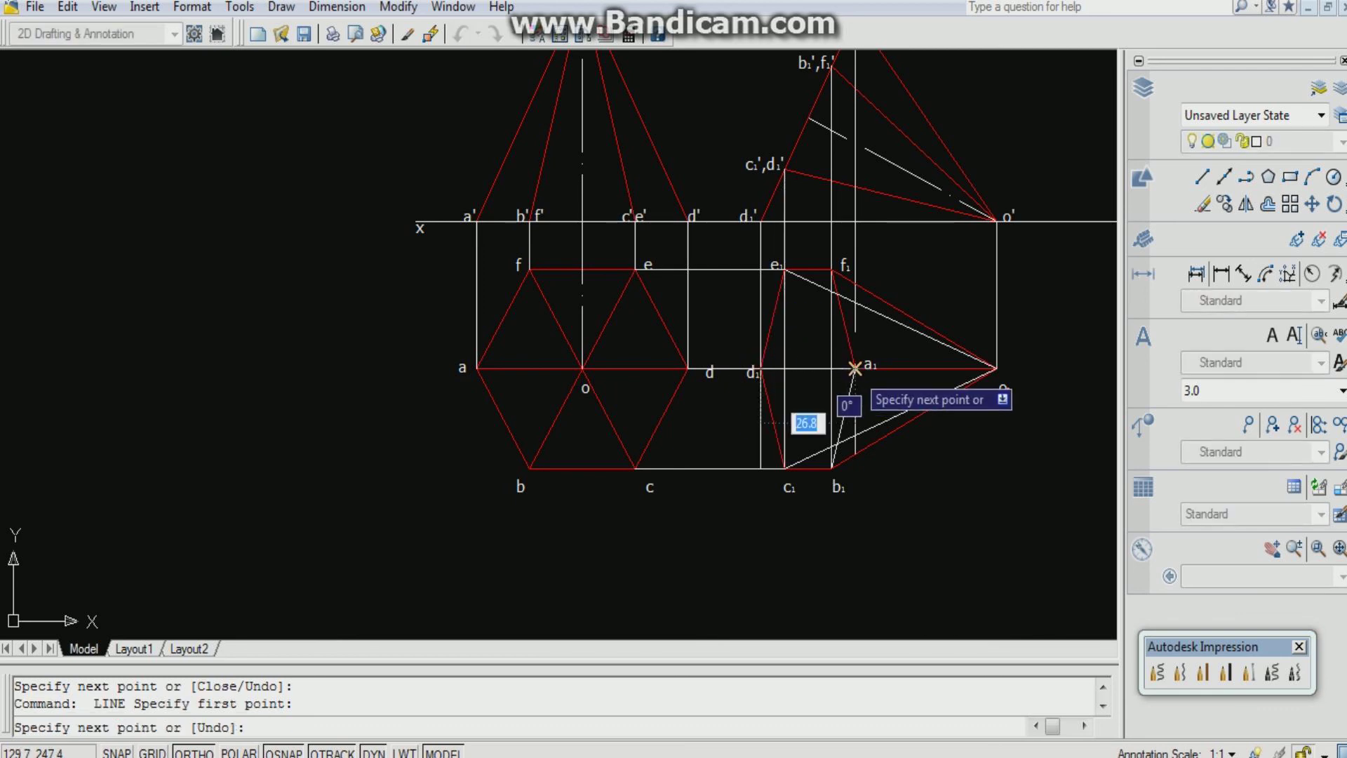
pyautogui.press('Escape')
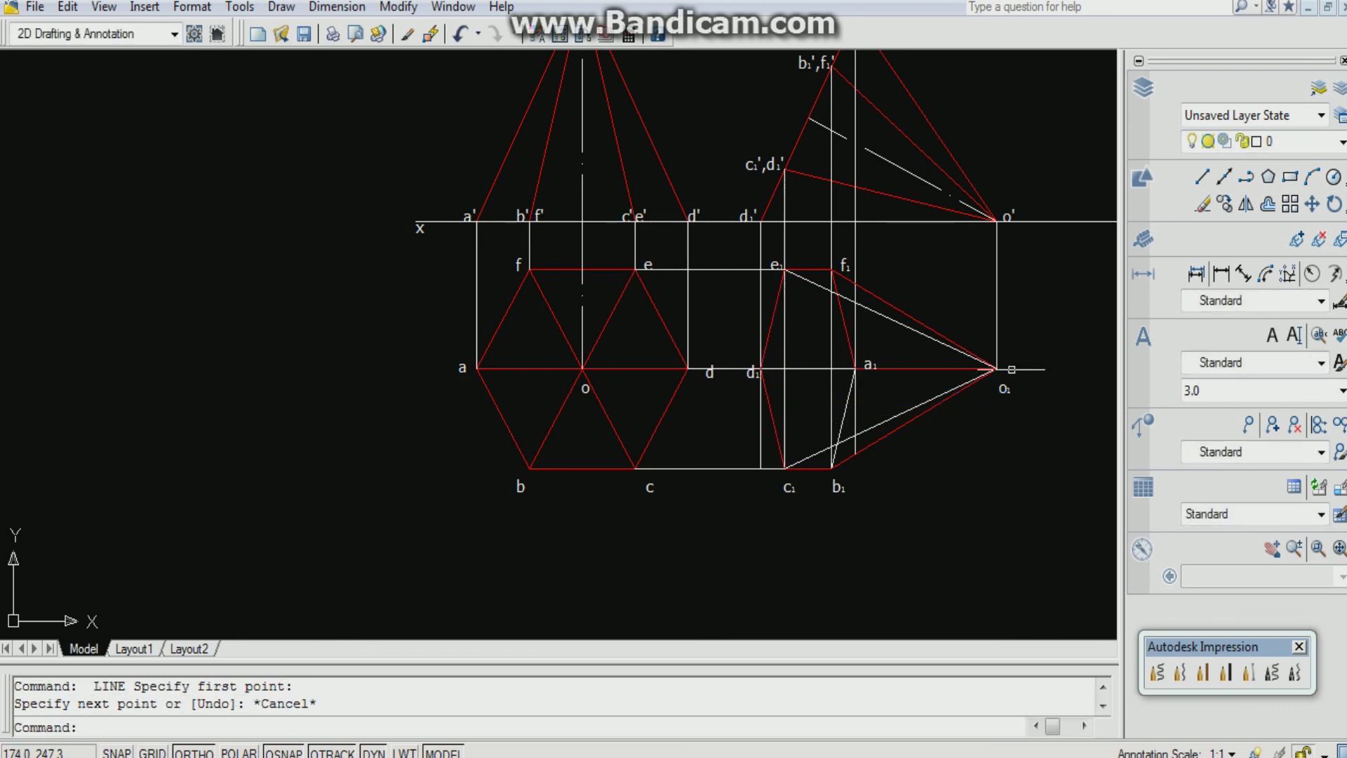
# Give the e1–o1 and c1–o1 edges Red color and an ACAD_ISO dashed linetype
pyautogui.click(912, 328)
pyautogui.click(898, 415)
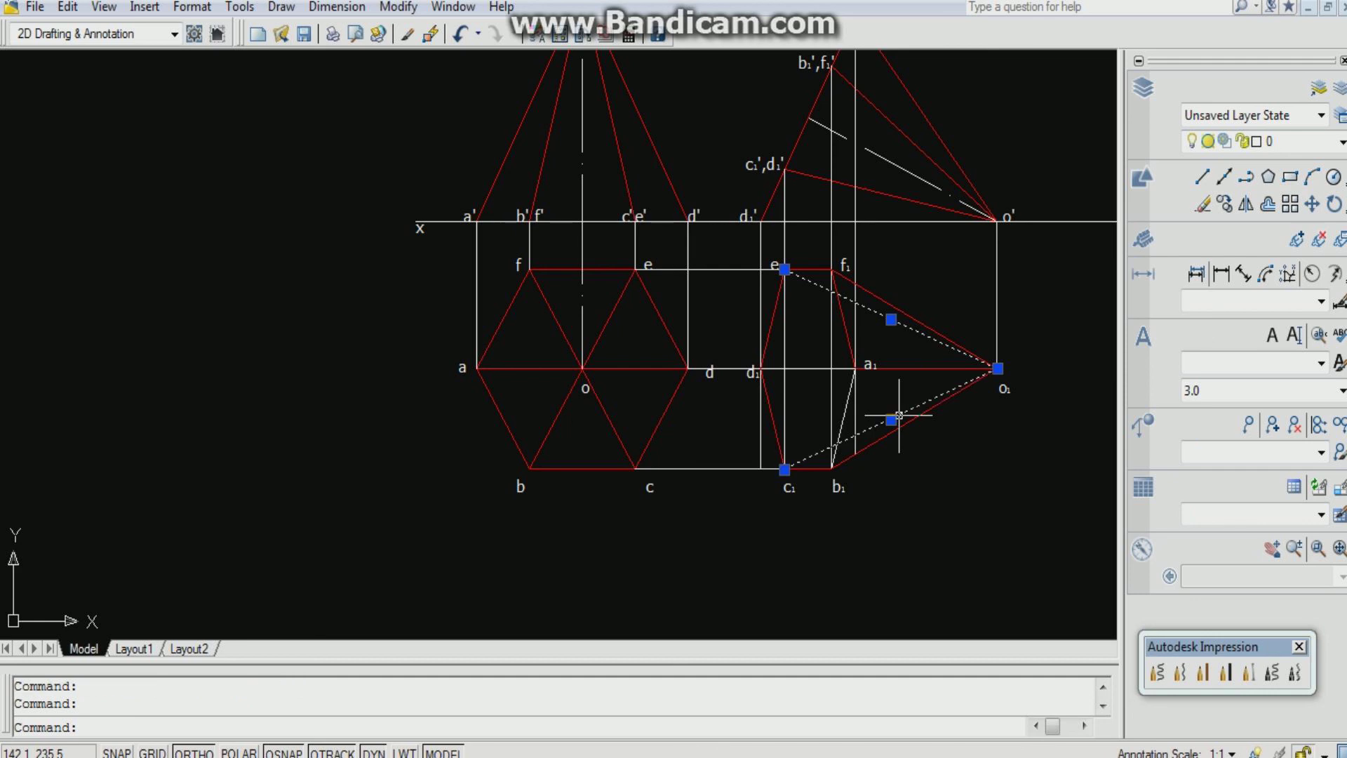
pyautogui.rightClick(900, 415)
pyautogui.click(951, 750)
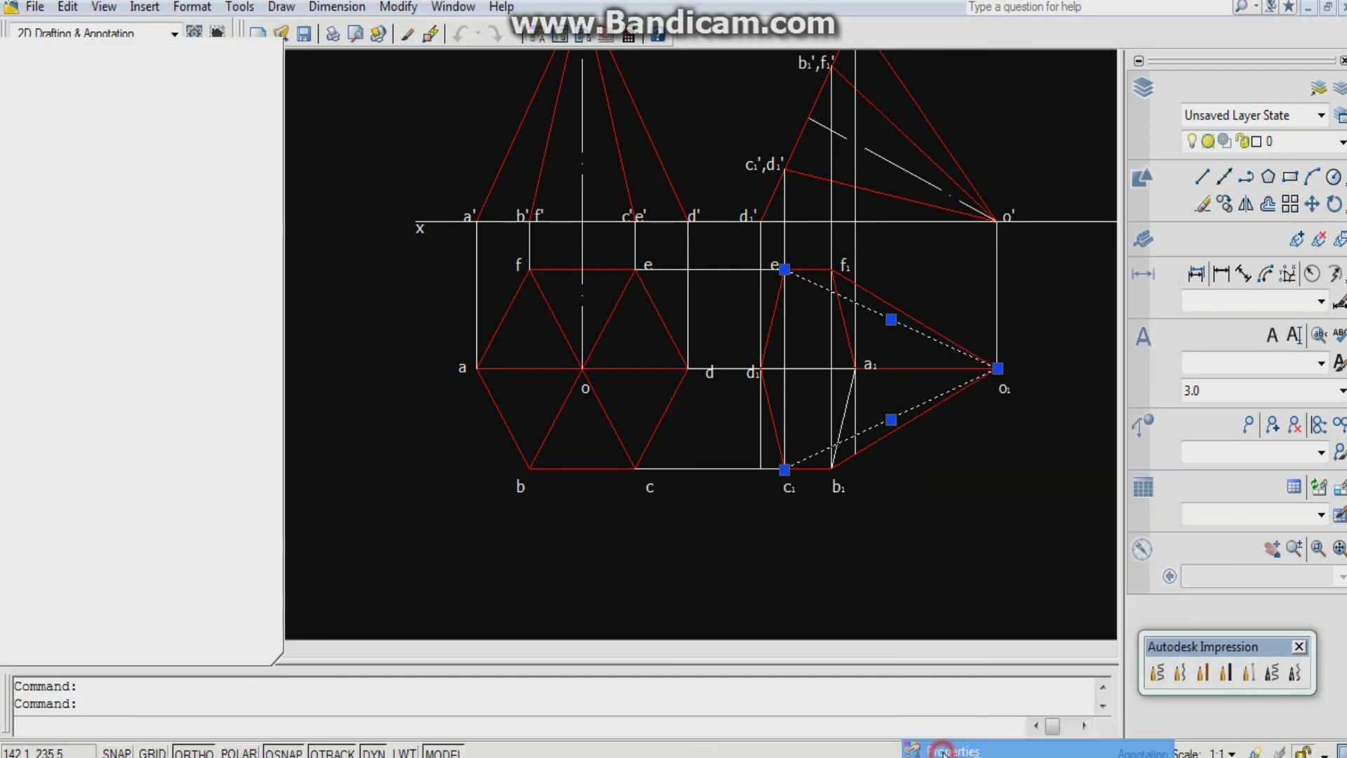
pyautogui.click(222, 130)
pyautogui.click(256, 132)
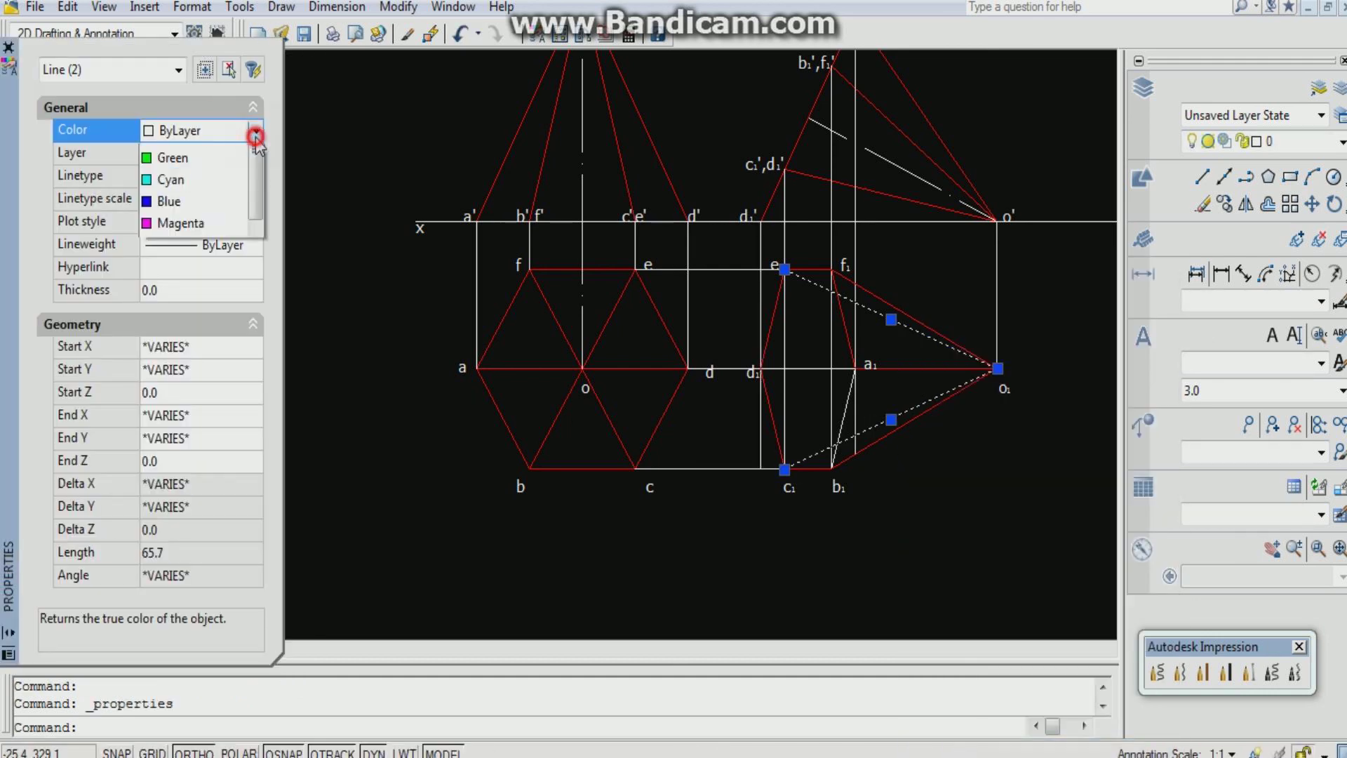
pyautogui.click(191, 199)
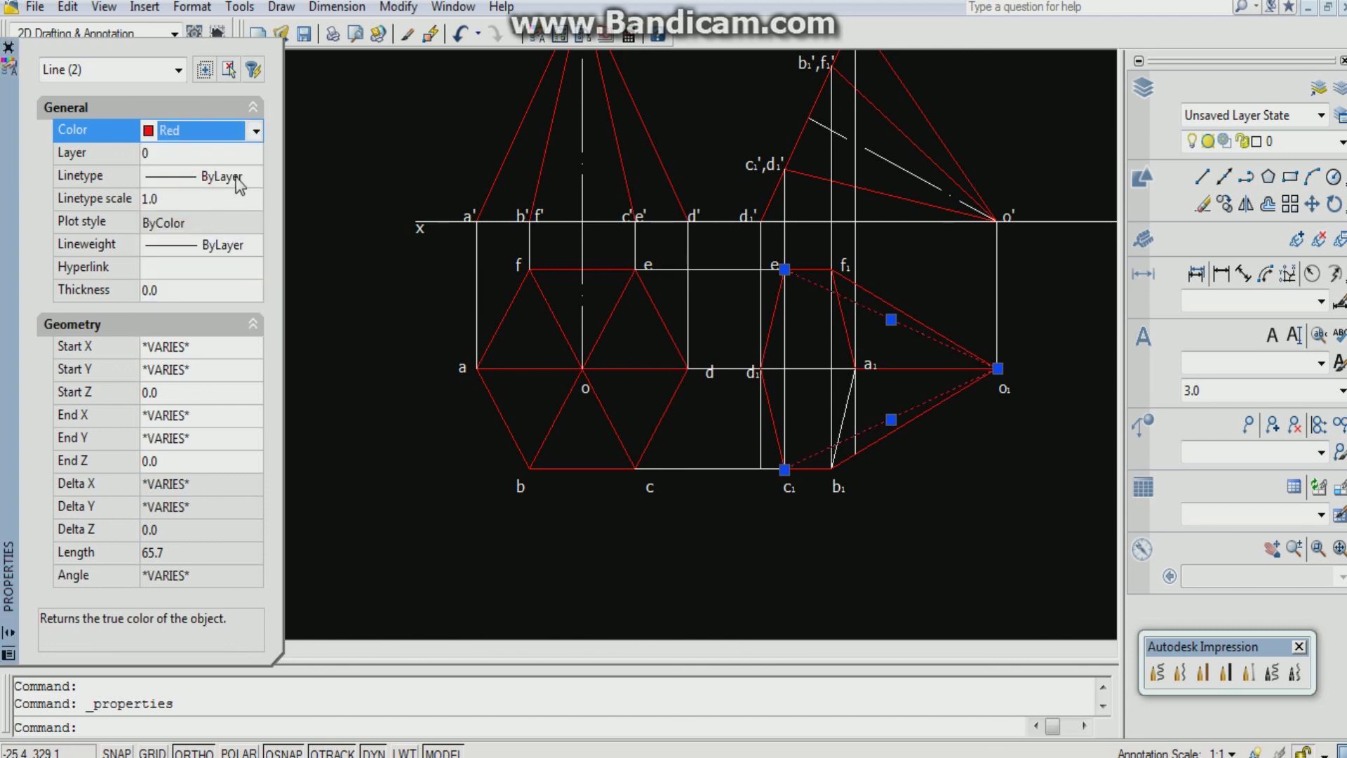
pyautogui.click(237, 177)
pyautogui.click(256, 176)
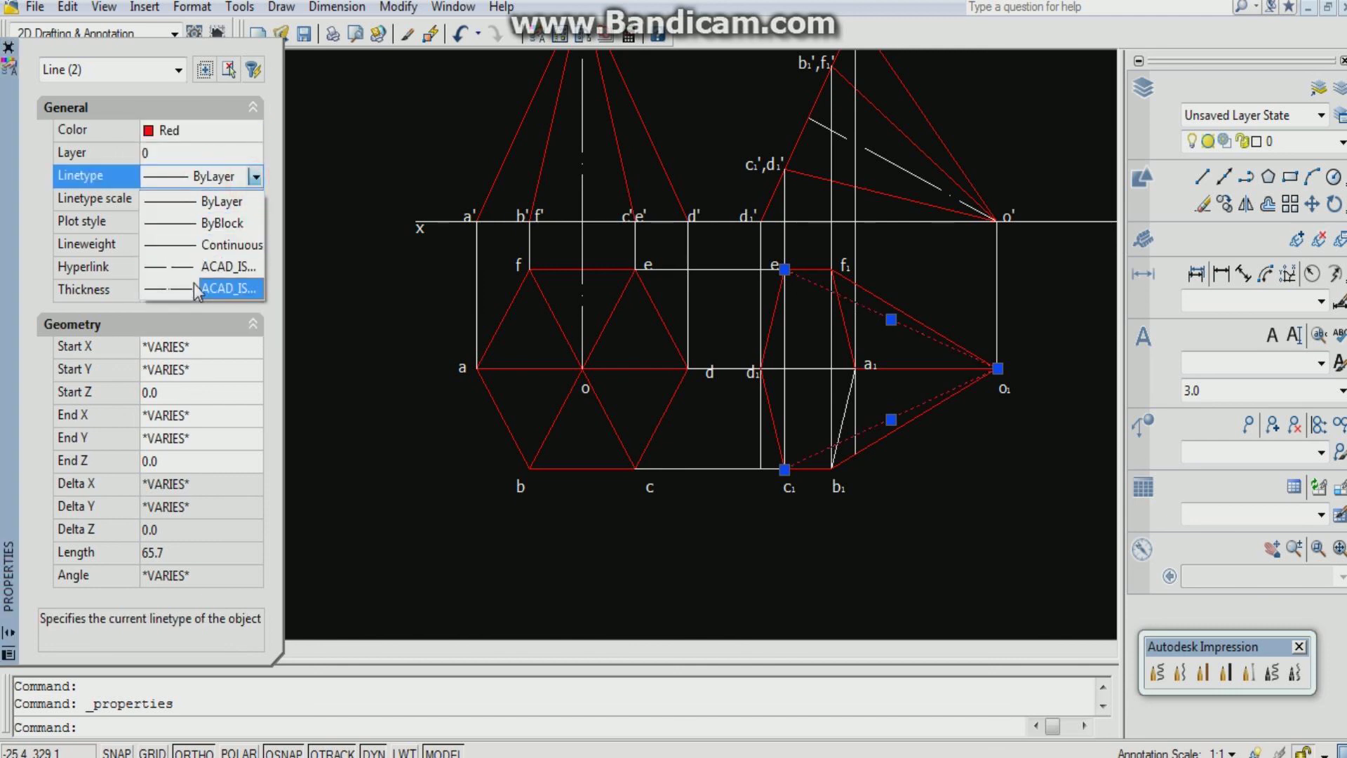
pyautogui.click(207, 271)
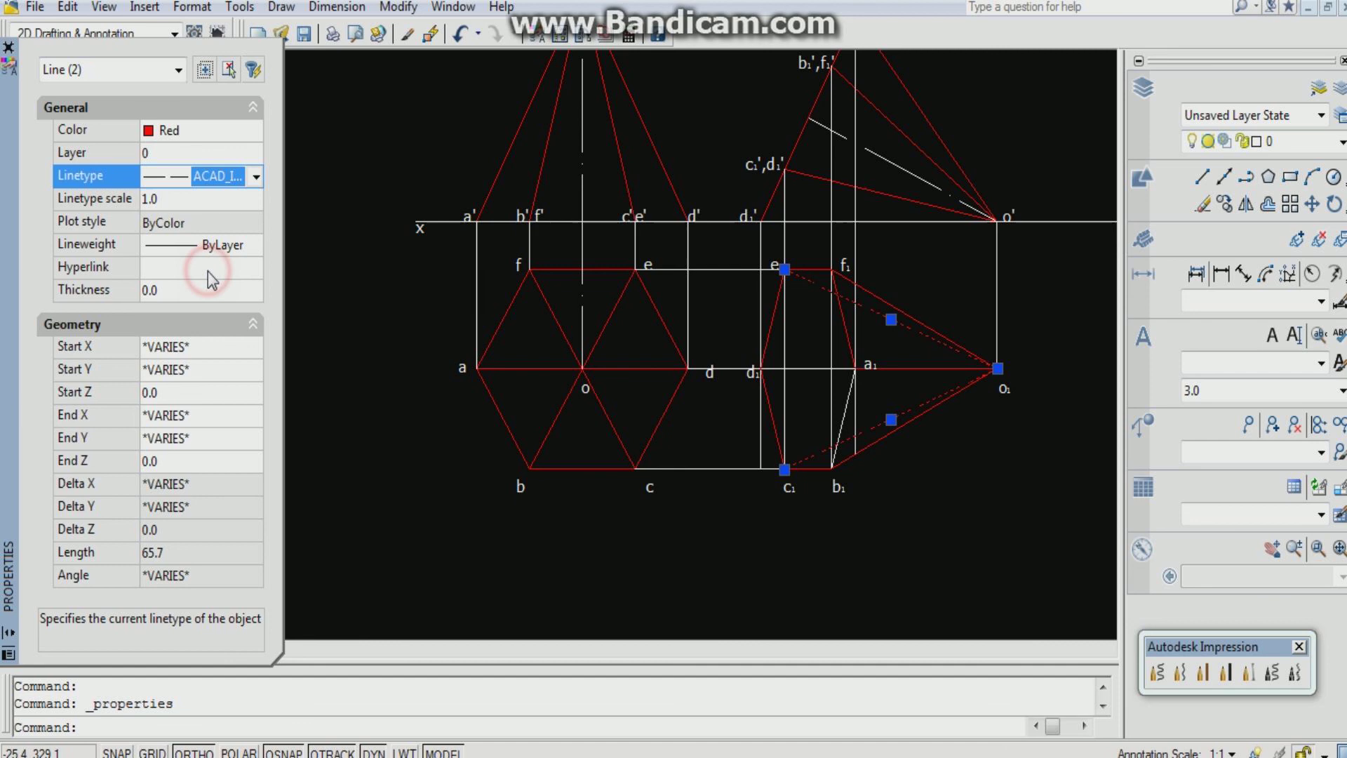
pyautogui.click(8, 47)
pyautogui.press('Escape')
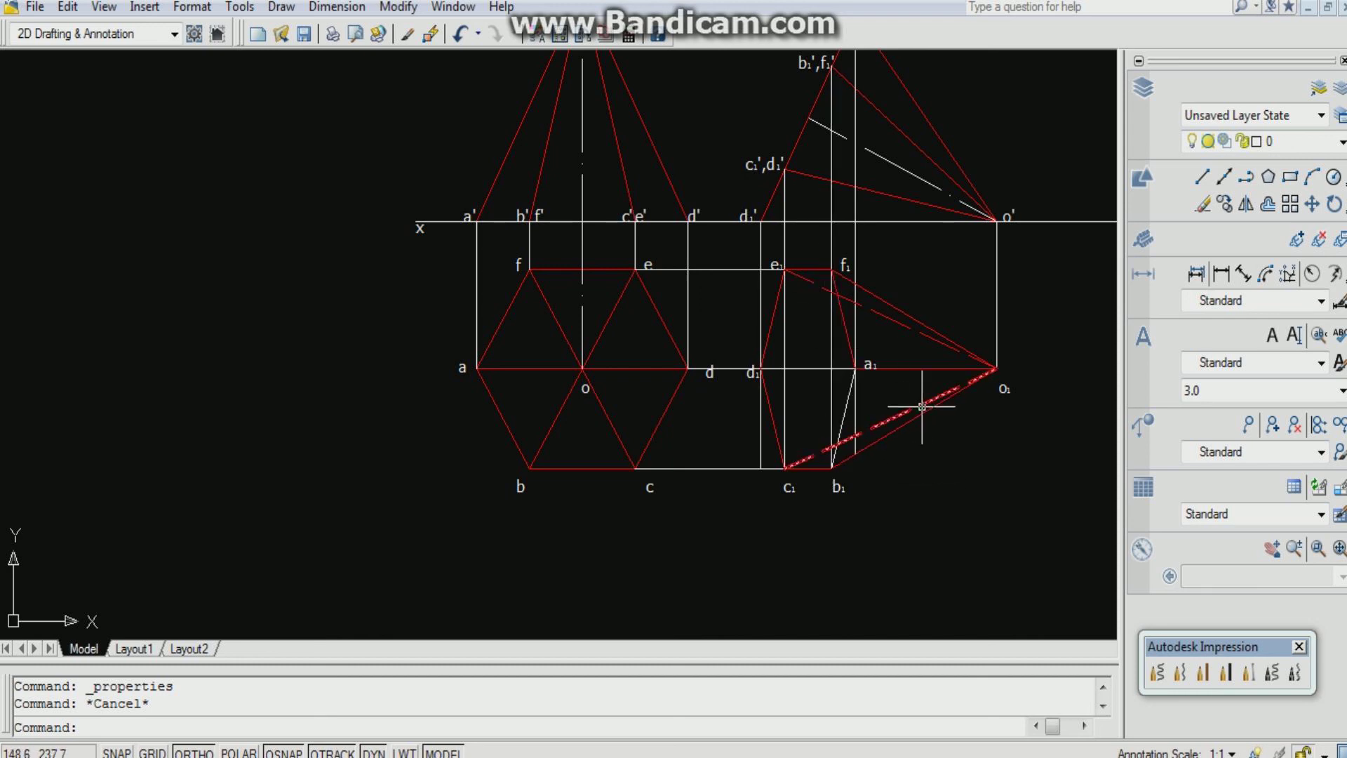
pyautogui.scroll(-4, 920, 406)
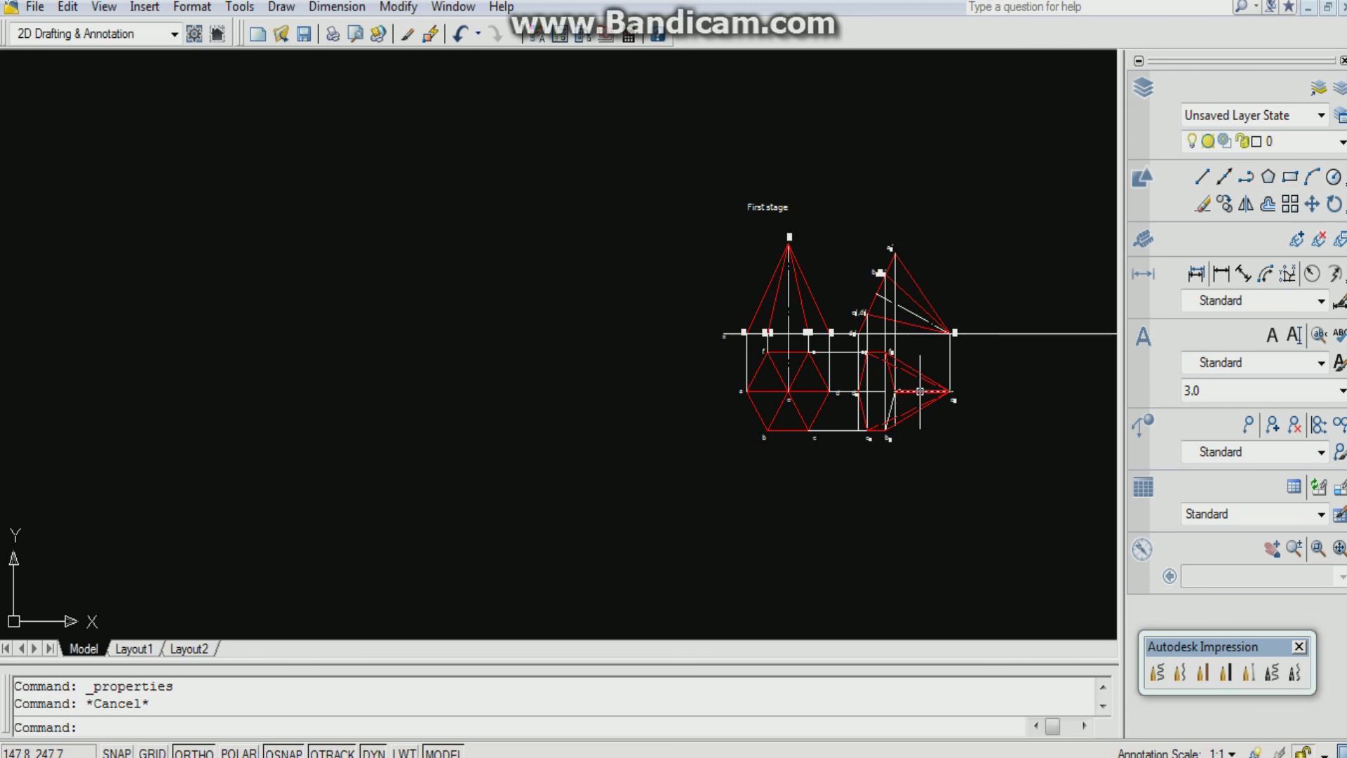